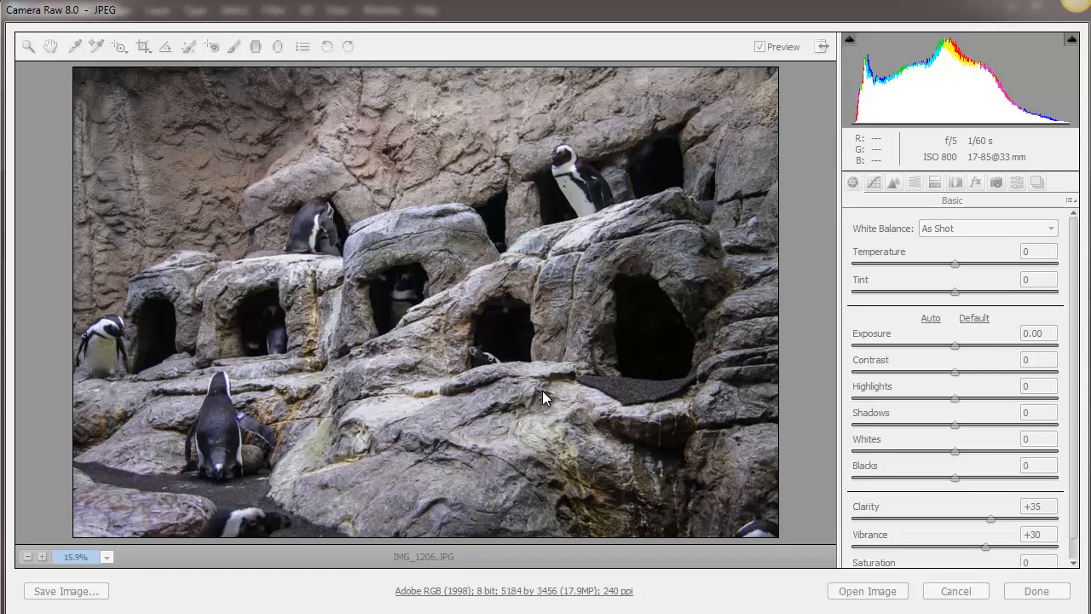
left_click(823, 267)
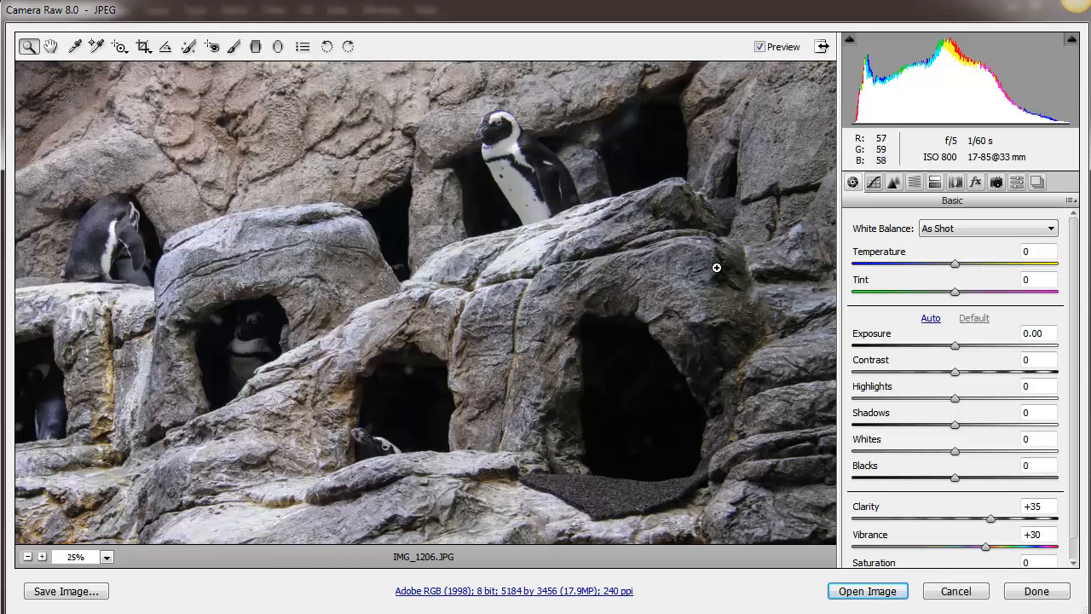
left_click(690, 318)
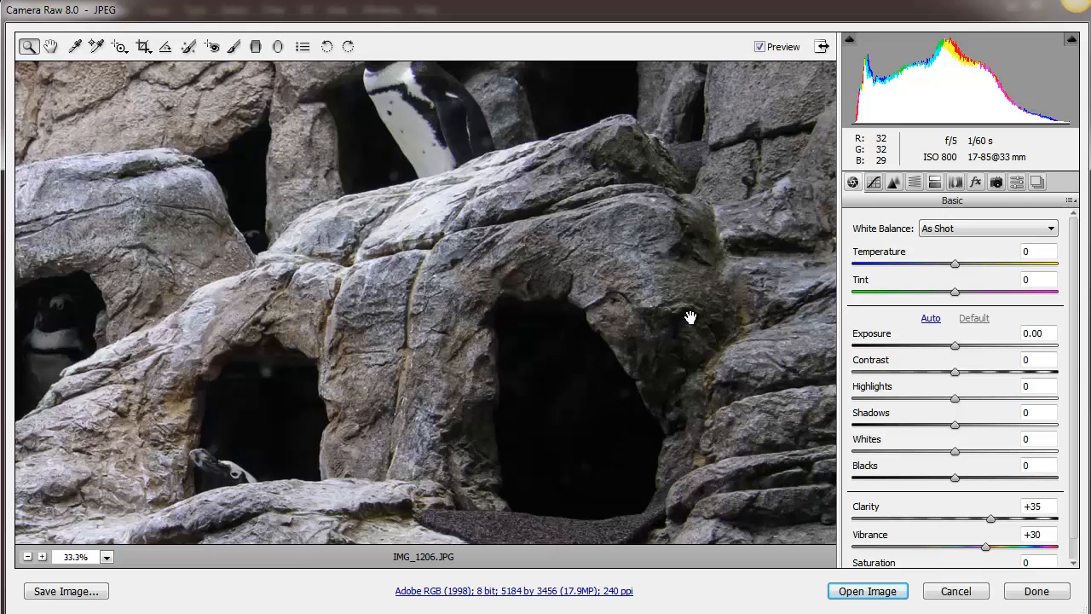
left_click(691, 318, "alt")
left_click(690, 318, "alt")
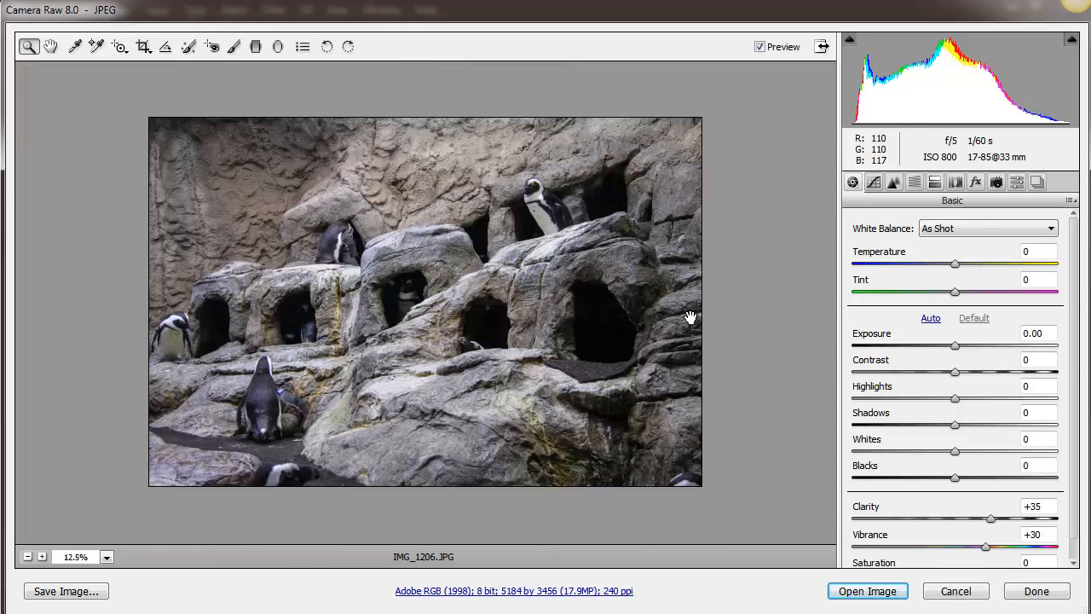
left_click(690, 318)
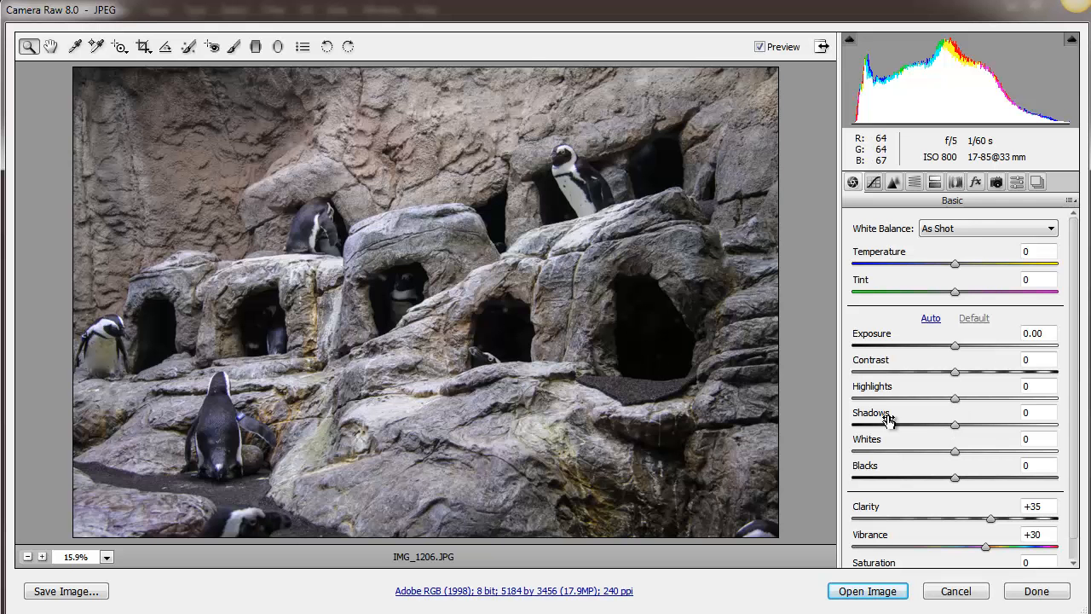
Raise the photo's Shadows to +100 and its Blacks to +14.
left_click(959, 432)
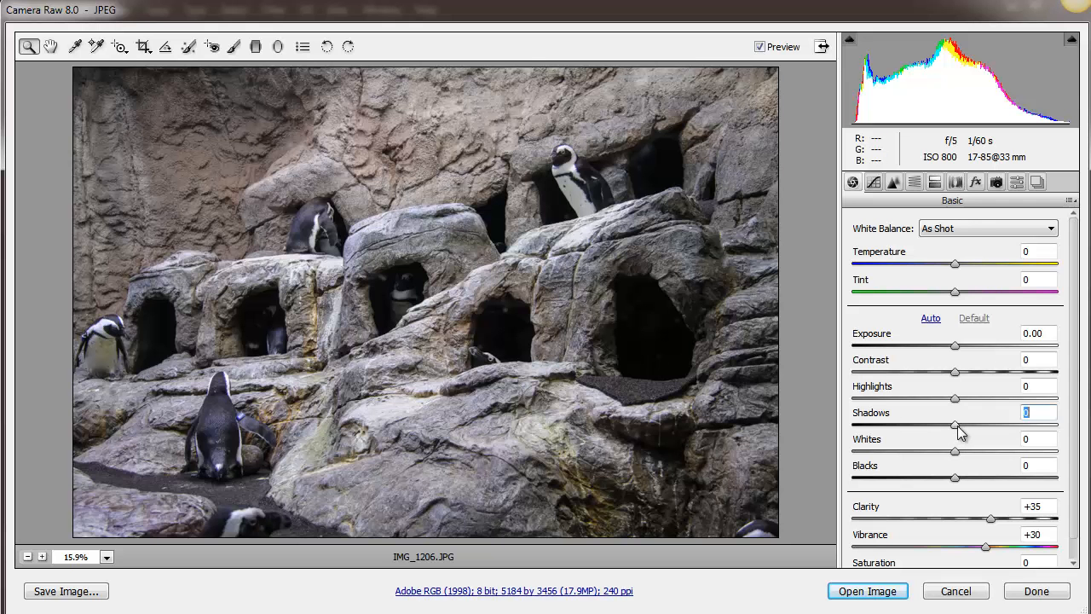
left_click_drag(958, 432, 1040, 433)
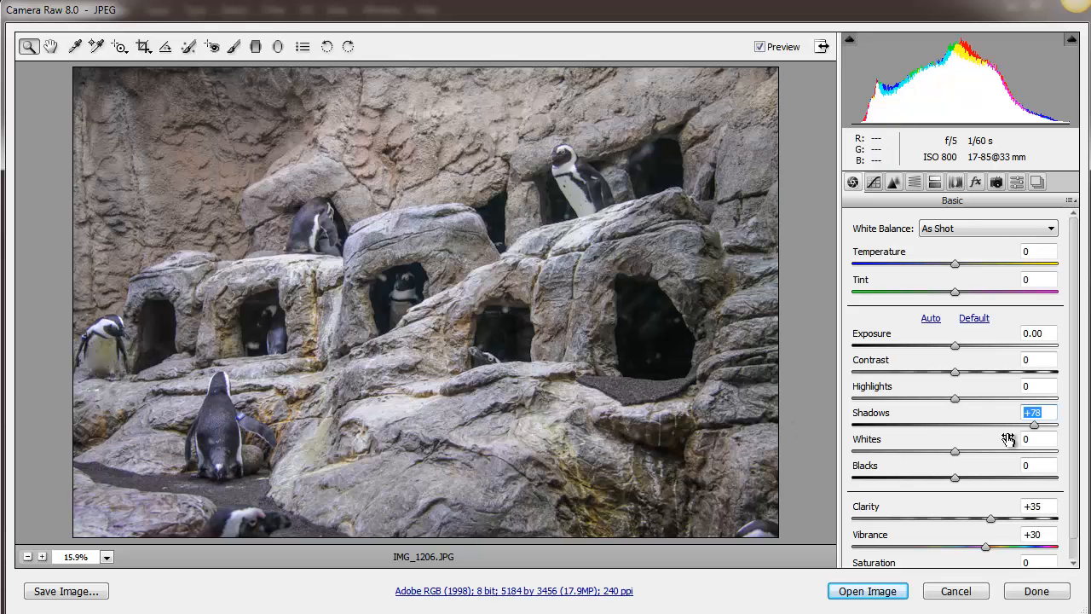
left_click_drag(1032, 424, 1059, 458)
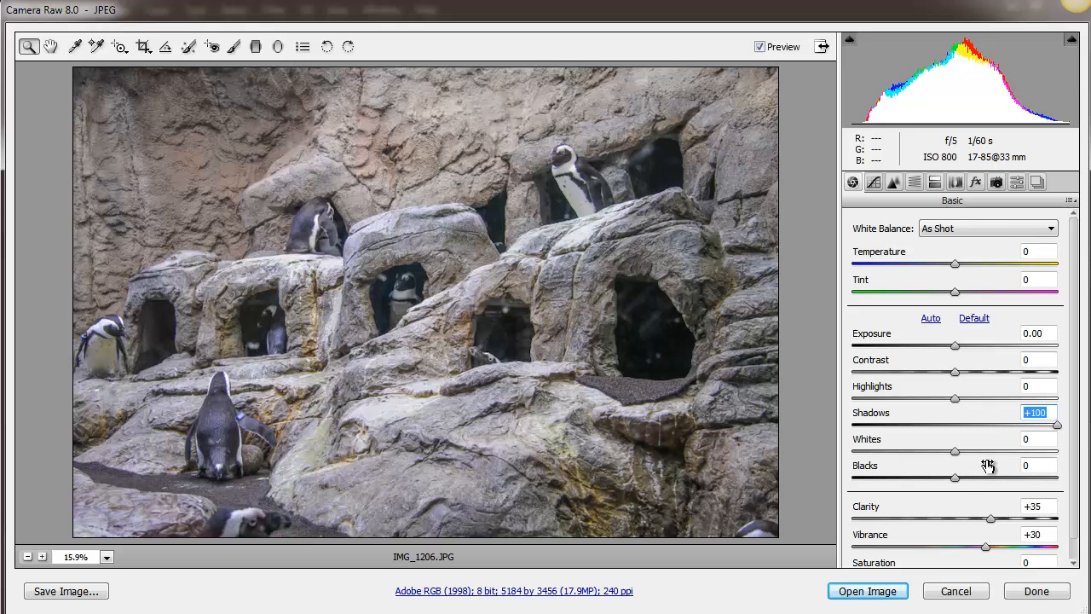
left_click_drag(958, 482, 972, 501)
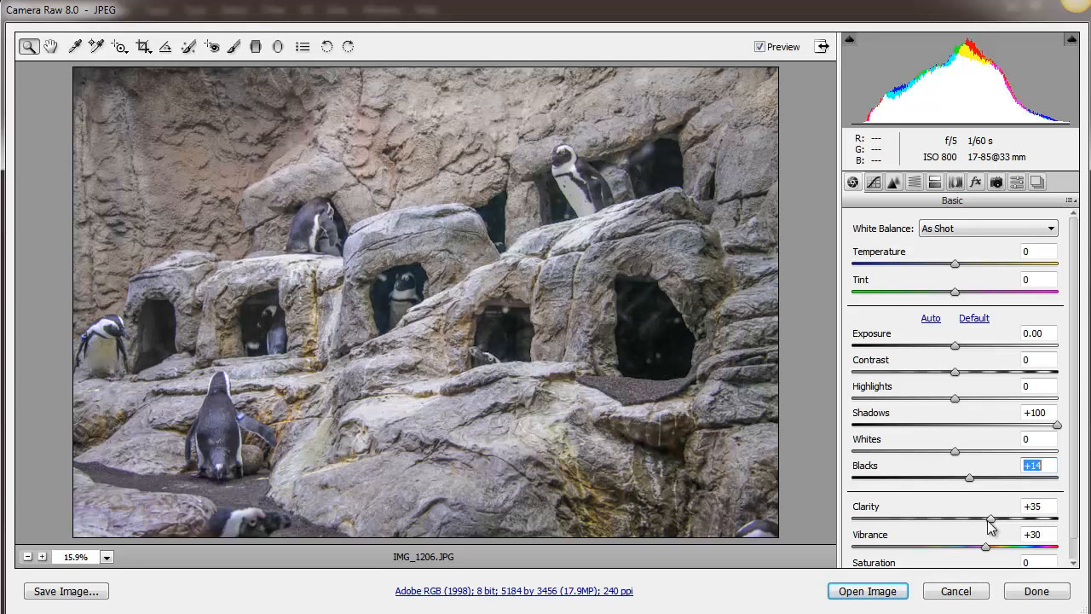
Set the photo's Clarity to +33 and its Vibrance to +54.
mouse_move(990, 519)
left_mouse_down()
mouse_move(1012, 523)
mouse_move(991, 532)
left_mouse_up()
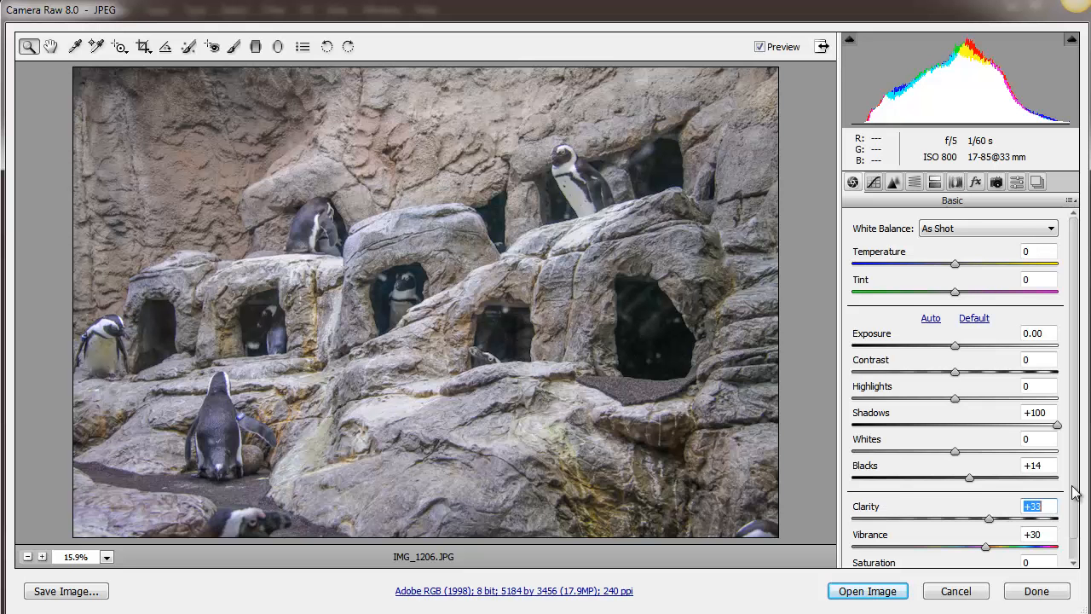
scroll(1078, 518, "down", 2)
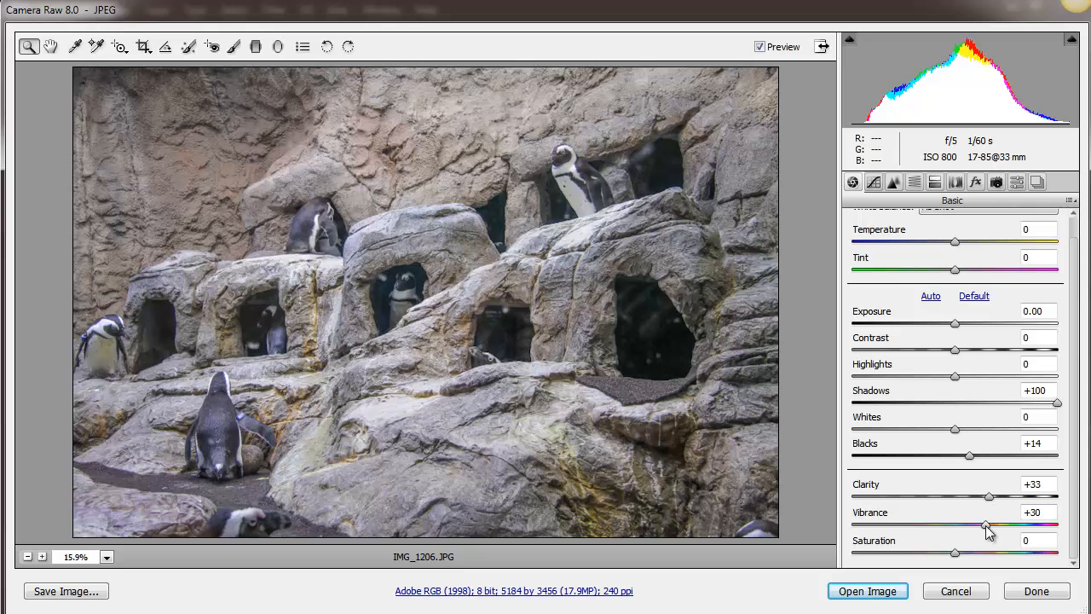
left_click_drag(986, 524, 1010, 529)
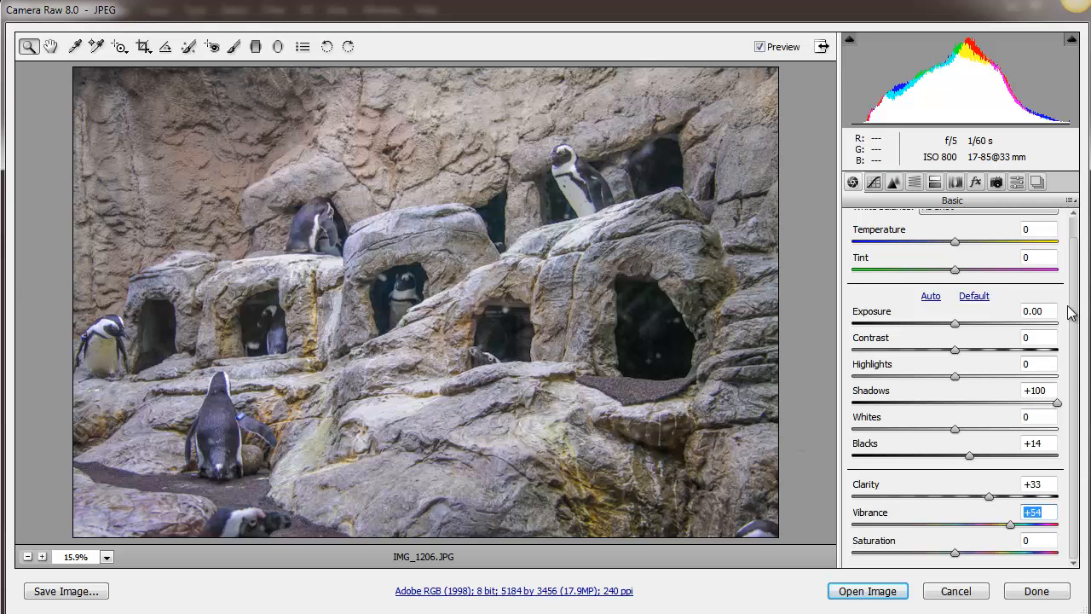
Switch the white balance to Auto and reduce the Vibrance to +16.
left_click_drag(1079, 375, 1061, 287)
left_click(1007, 236)
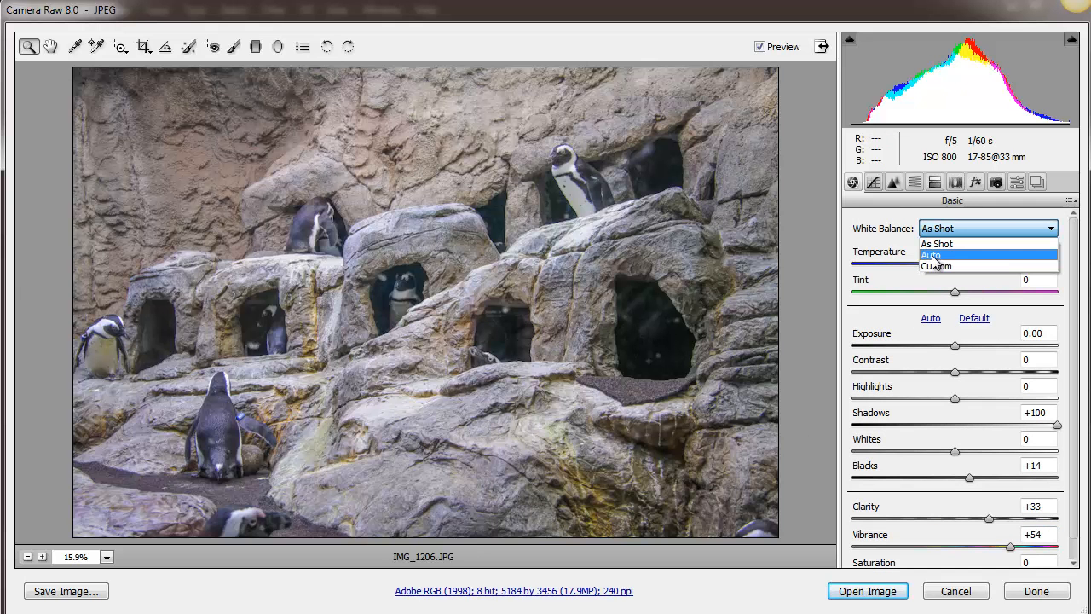
left_click(933, 259)
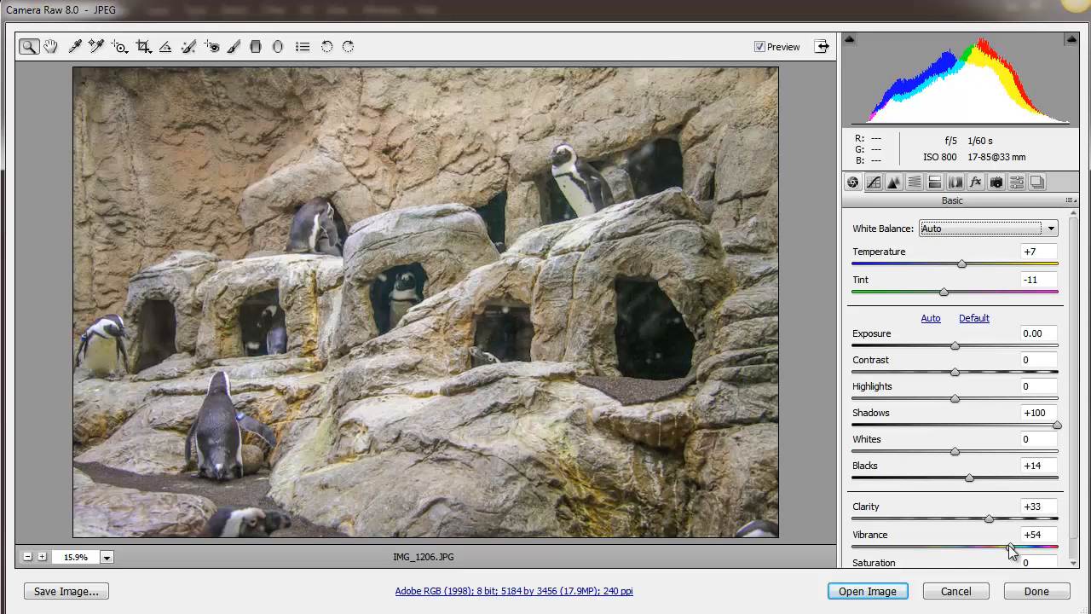
left_click_drag(1009, 545, 971, 554)
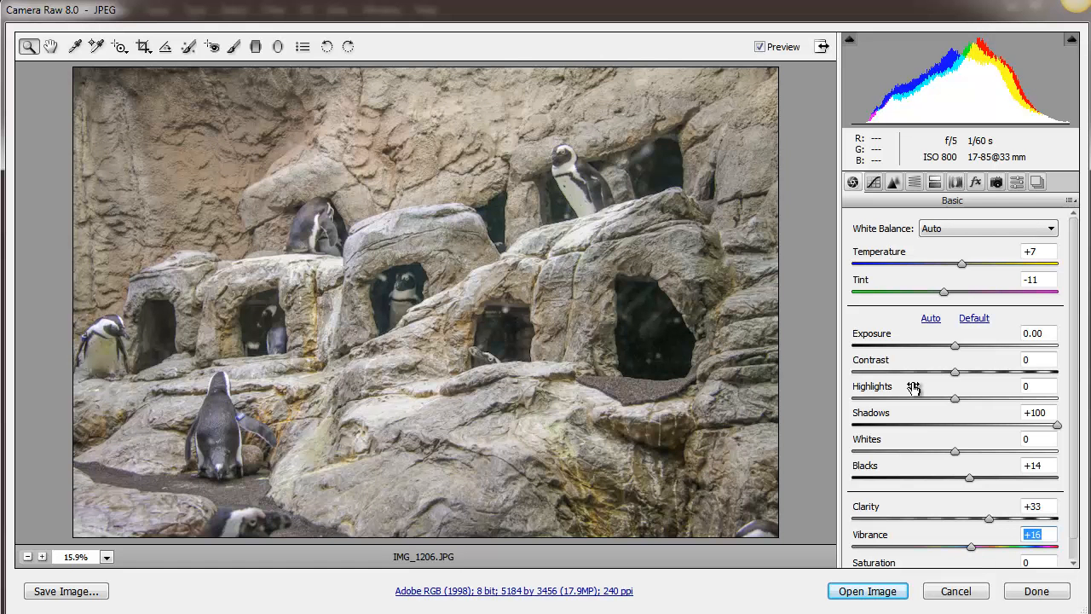
Check the process version and camera profile choices in the Camera Calibration settings.
left_click(996, 183)
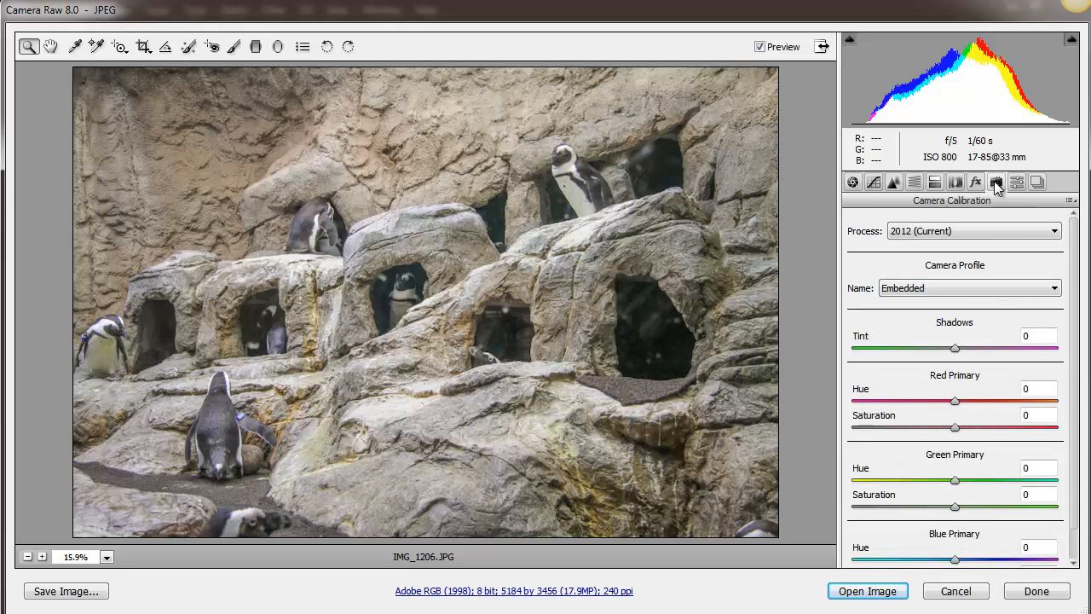
left_click(957, 289)
left_click(972, 234)
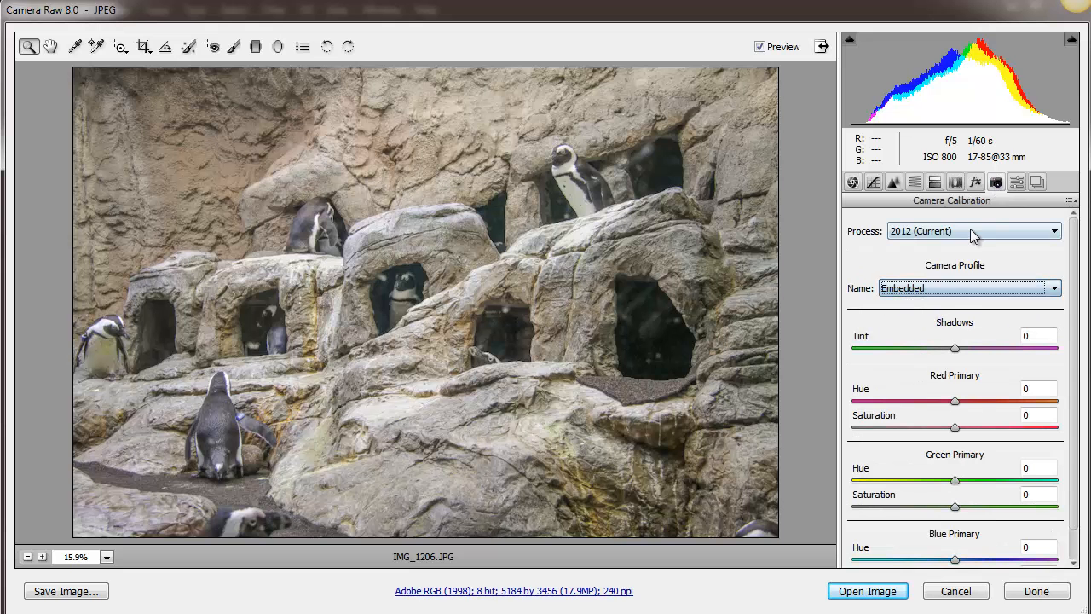
left_click(971, 231)
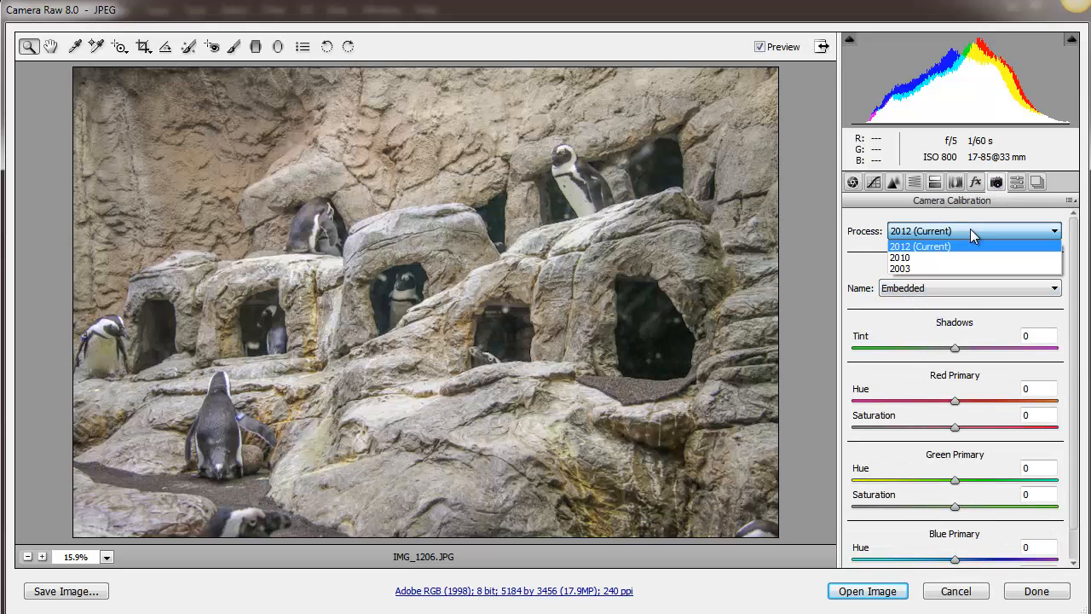
left_click(985, 287)
left_click(896, 339)
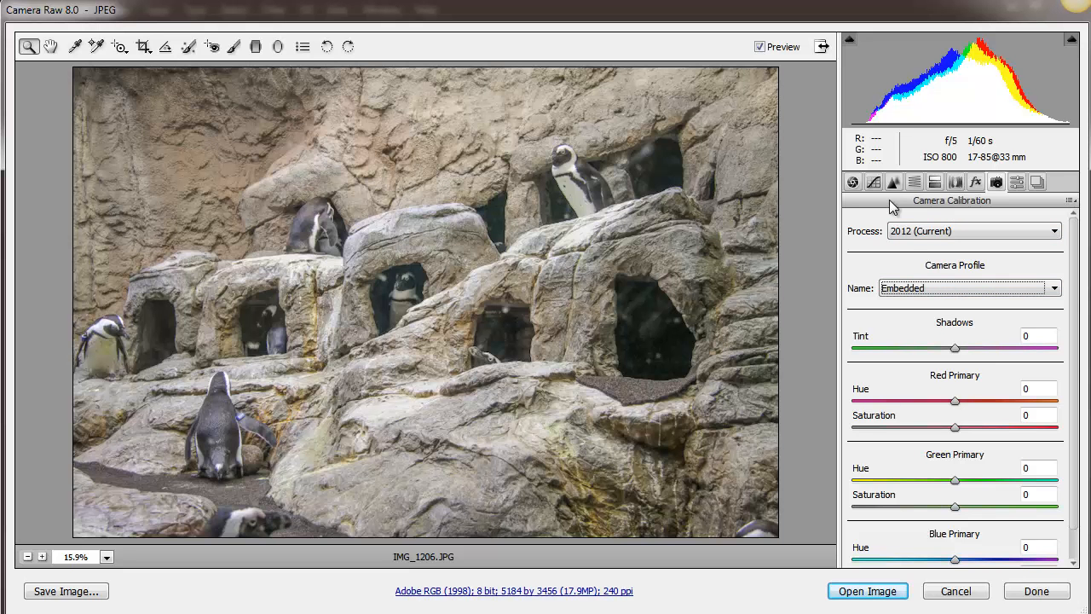
Open the adjusted penguin photo in Photoshop for further editing.
left_click(883, 591)
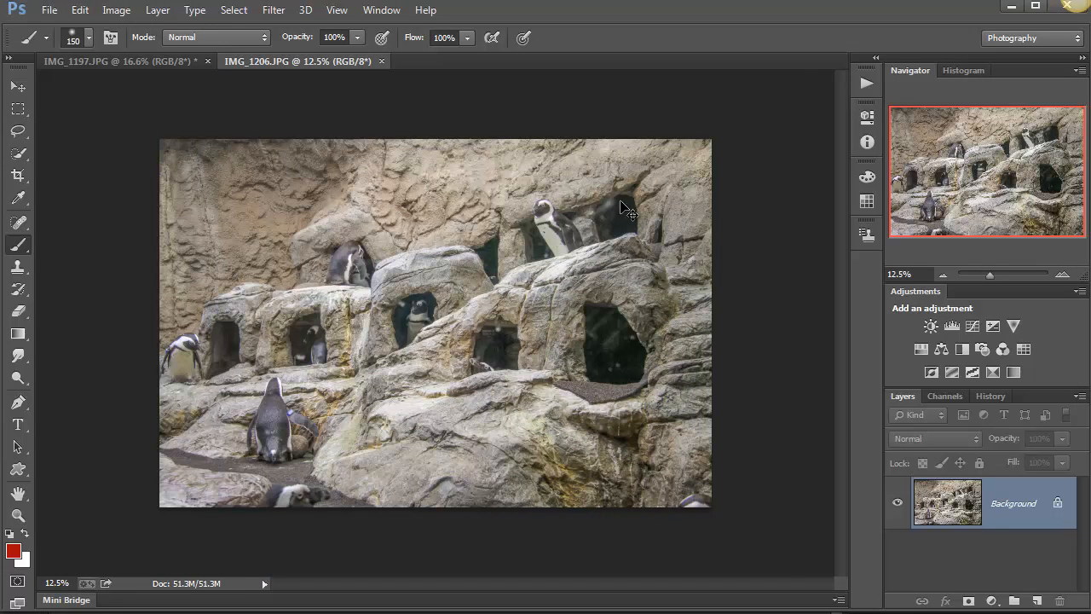
key("ctrl+plus")
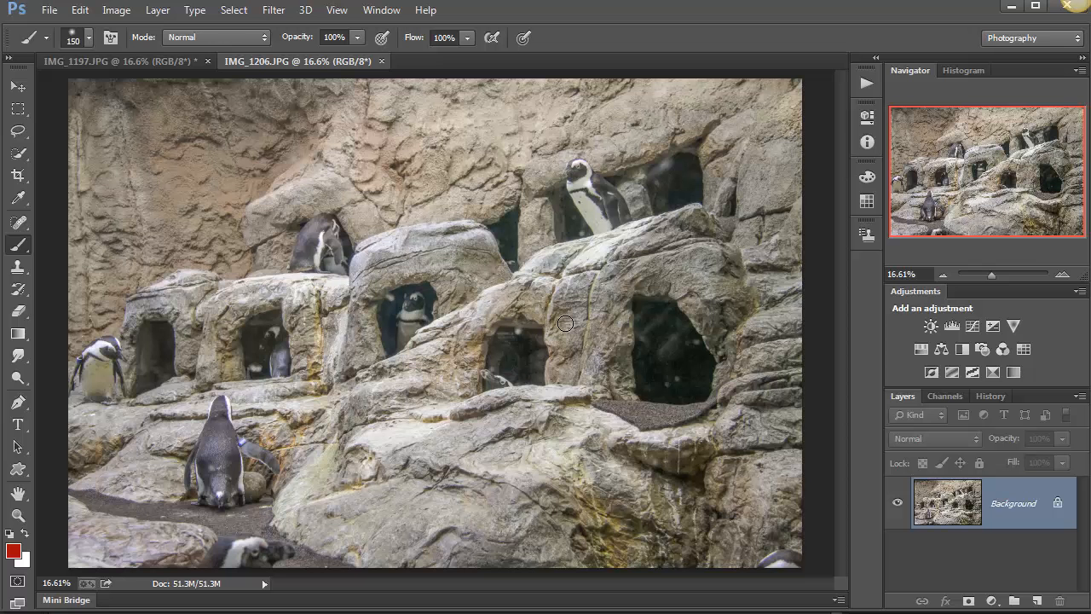
Outline a widening beam-shaped area from the photo's upper-left corner down to the central rocks with the Polygonal Lasso tool.
left_click(18, 131)
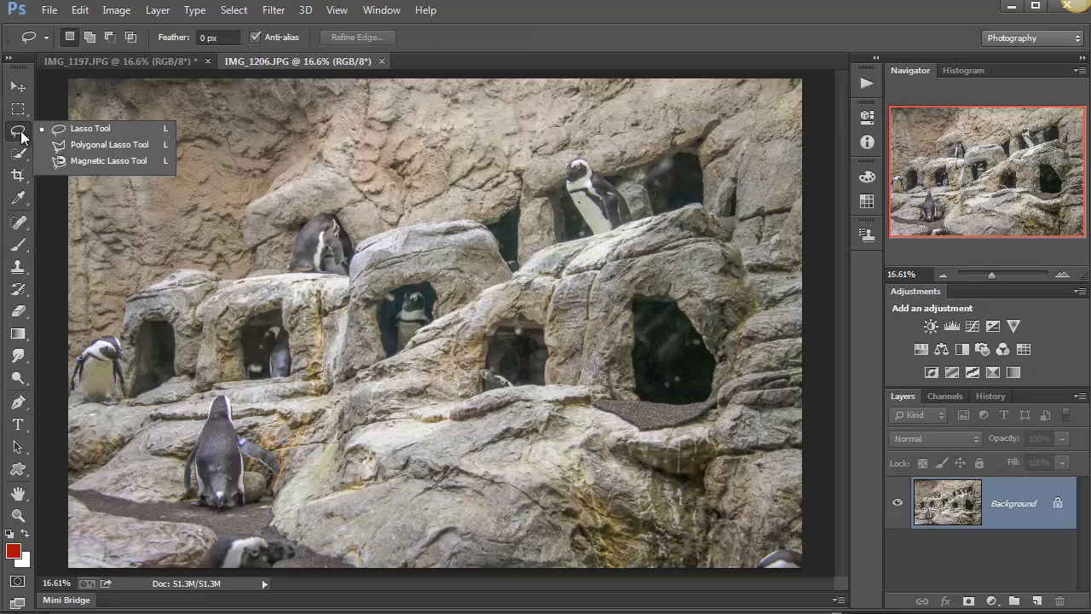
left_click(125, 144)
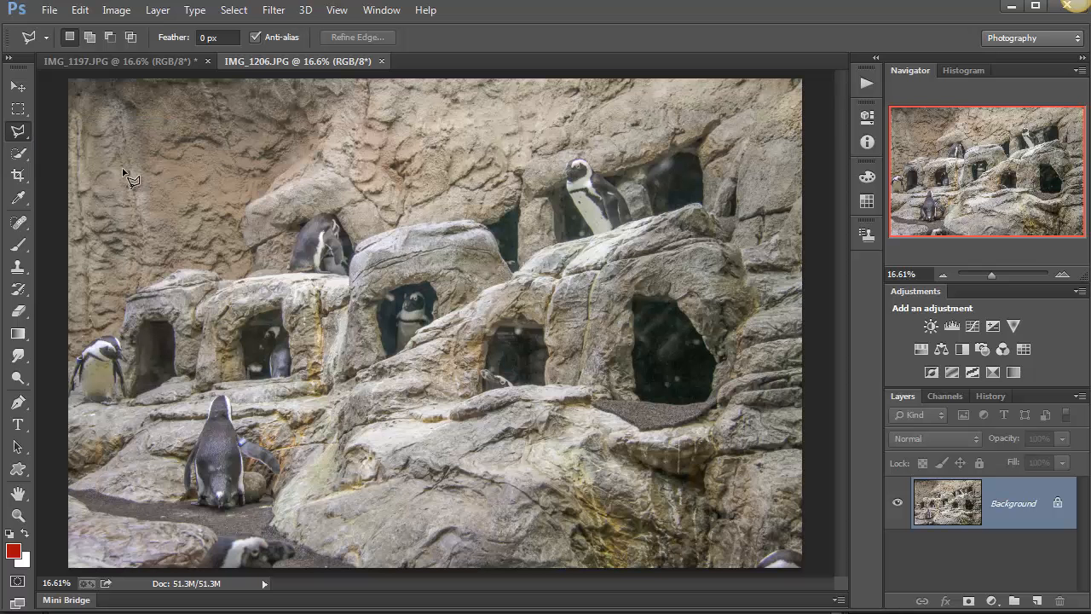
left_click(59, 97)
left_click(277, 484)
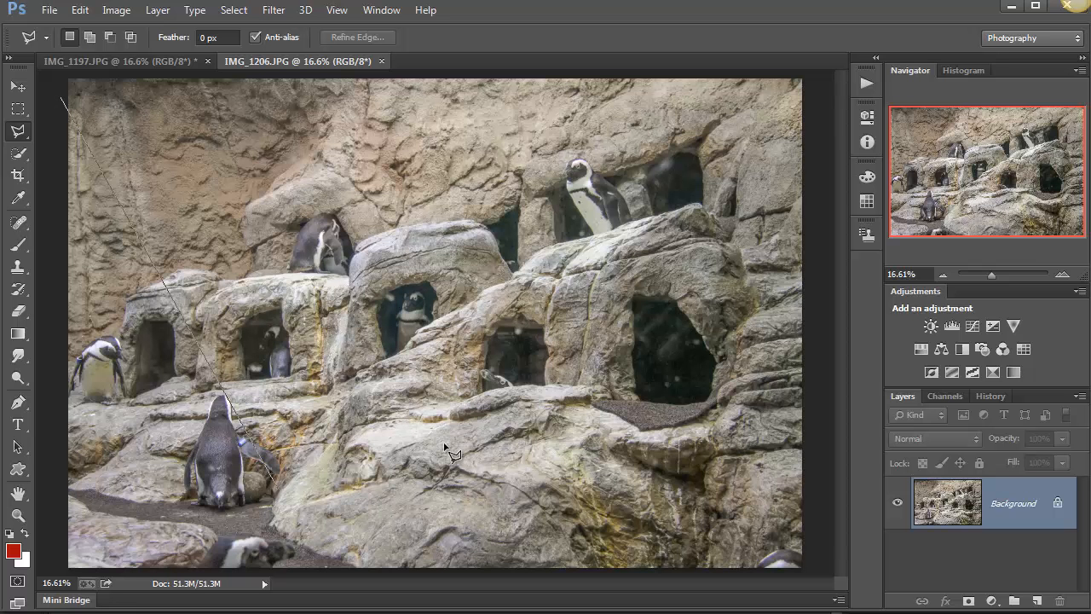
left_click(542, 398)
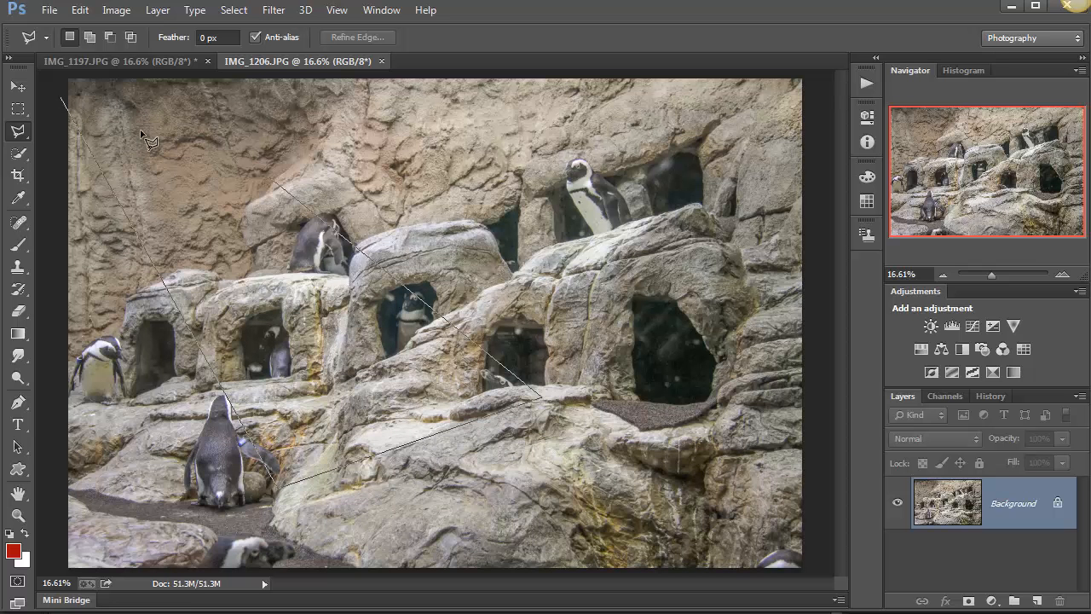
left_click(65, 76)
left_click(69, 100)
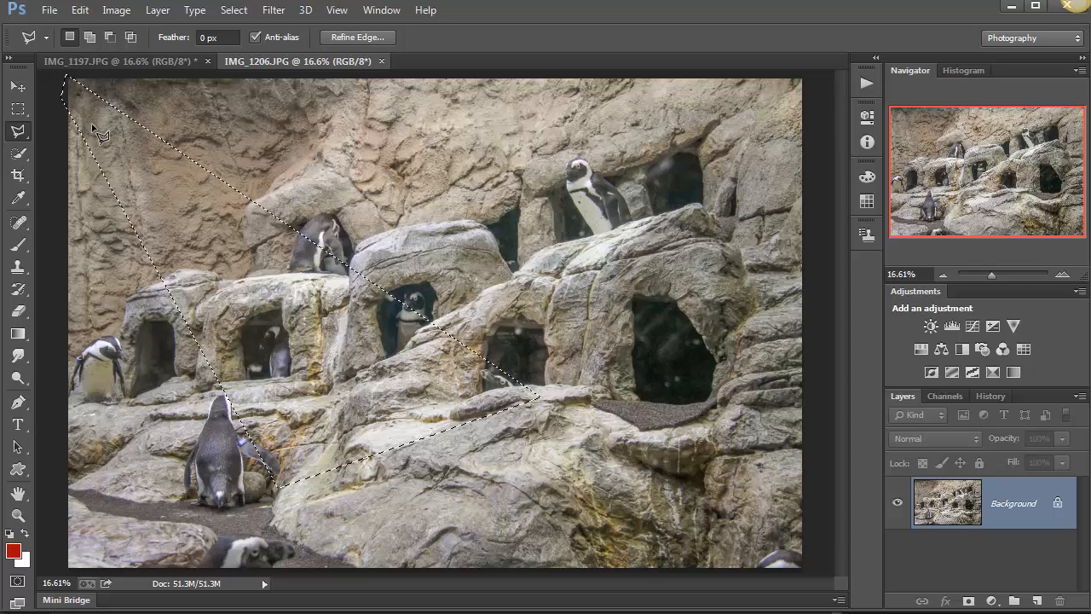
Add a new empty layer and feather the beam-shaped selection using the radius already entered.
left_click(1038, 602)
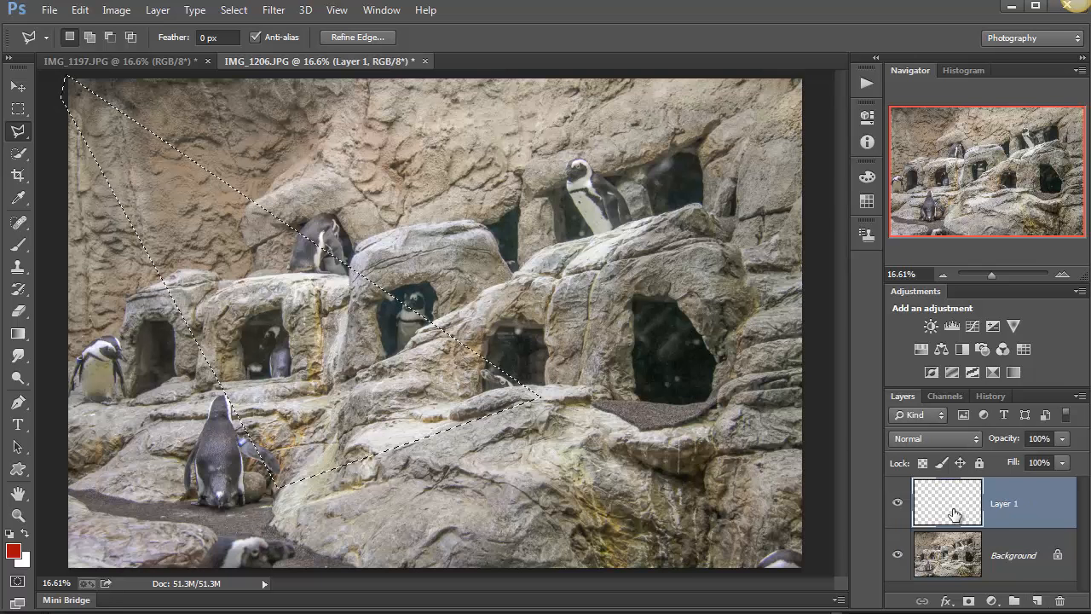
left_click(234, 12)
mouse_move(284, 219)
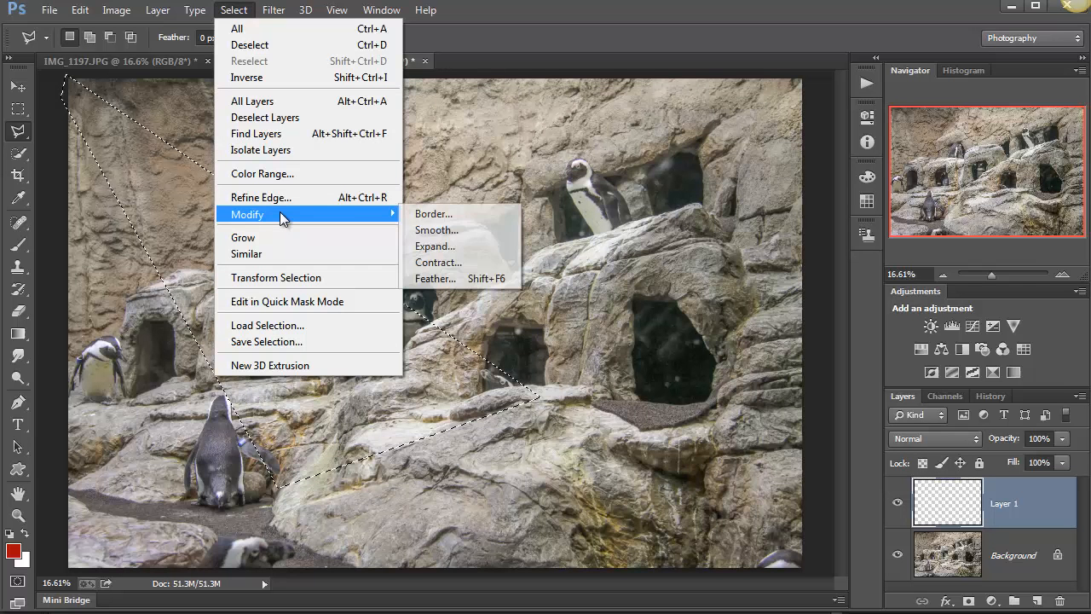
left_click(434, 278)
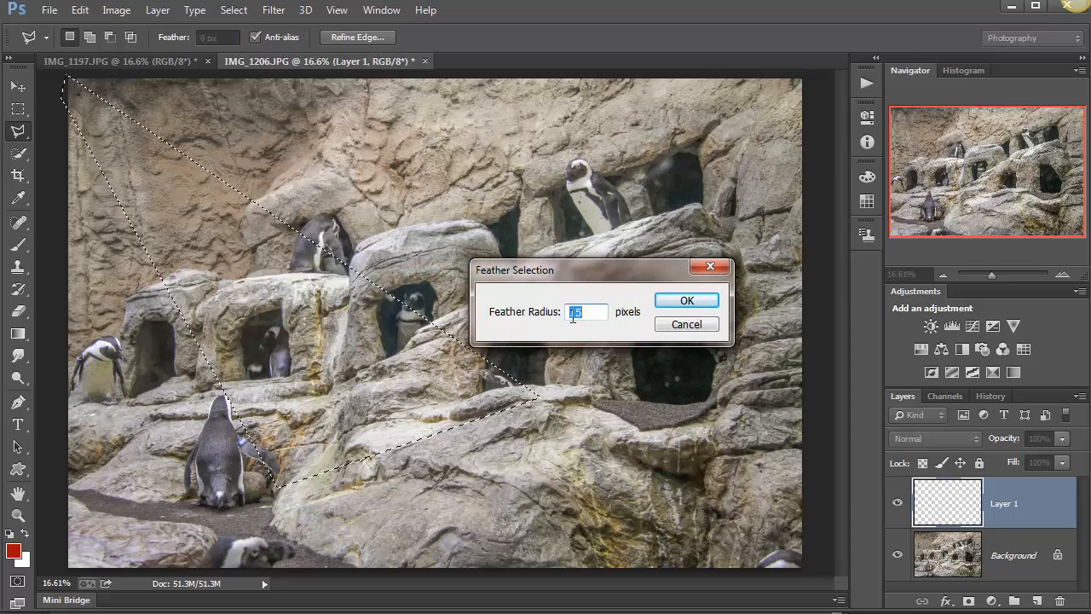
left_click(697, 305)
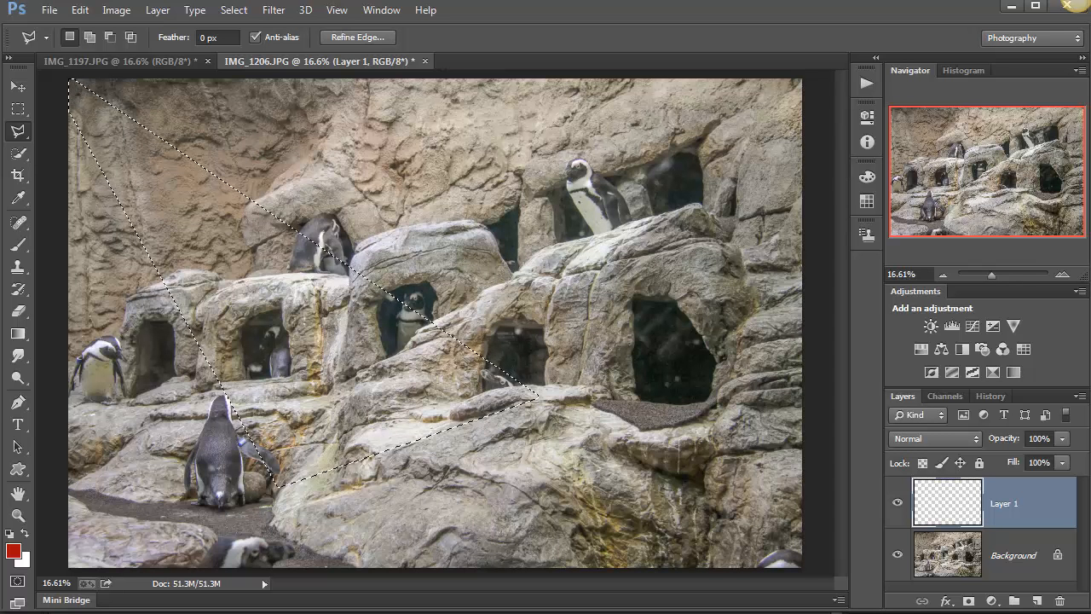
key("ctrl+d")
key("v")
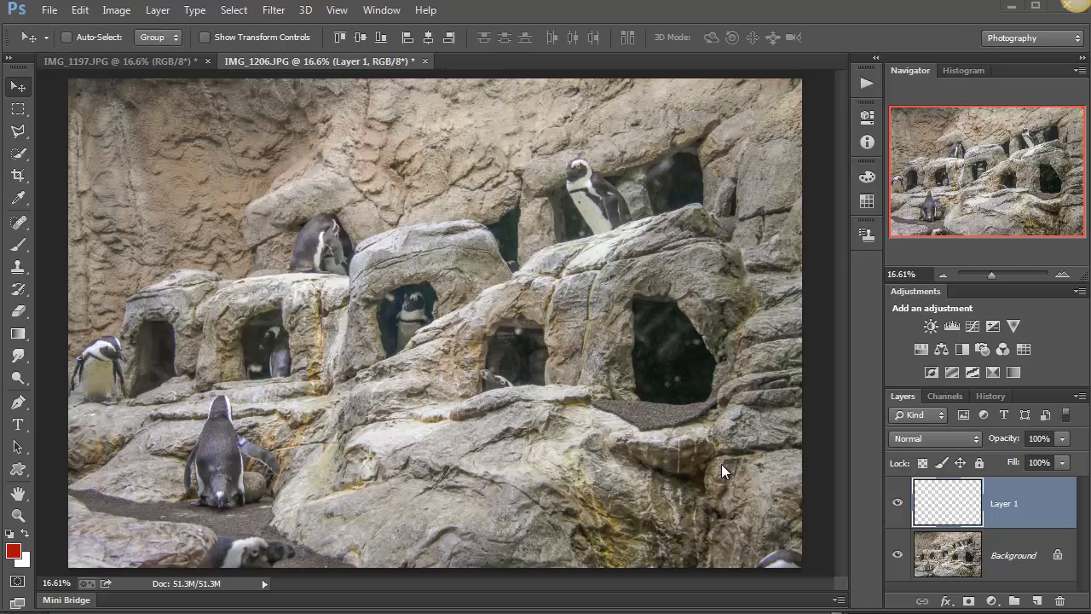
key("ctrl+shift+d")
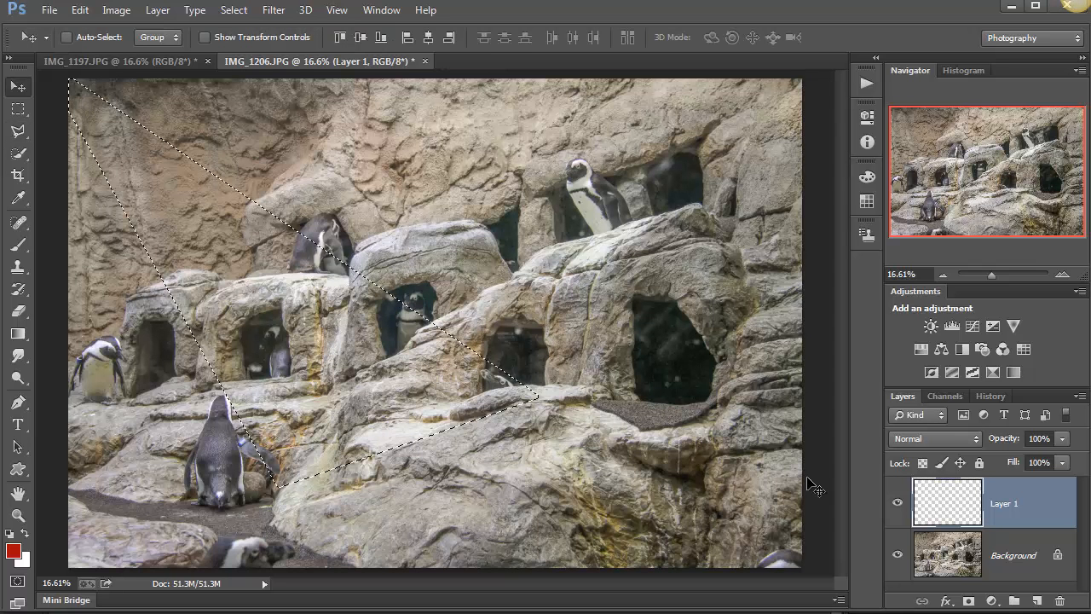
Add a Brightness/Contrast adjustment layer masked to the beam-shaped selection, and clear the selection outline.
left_click(931, 326)
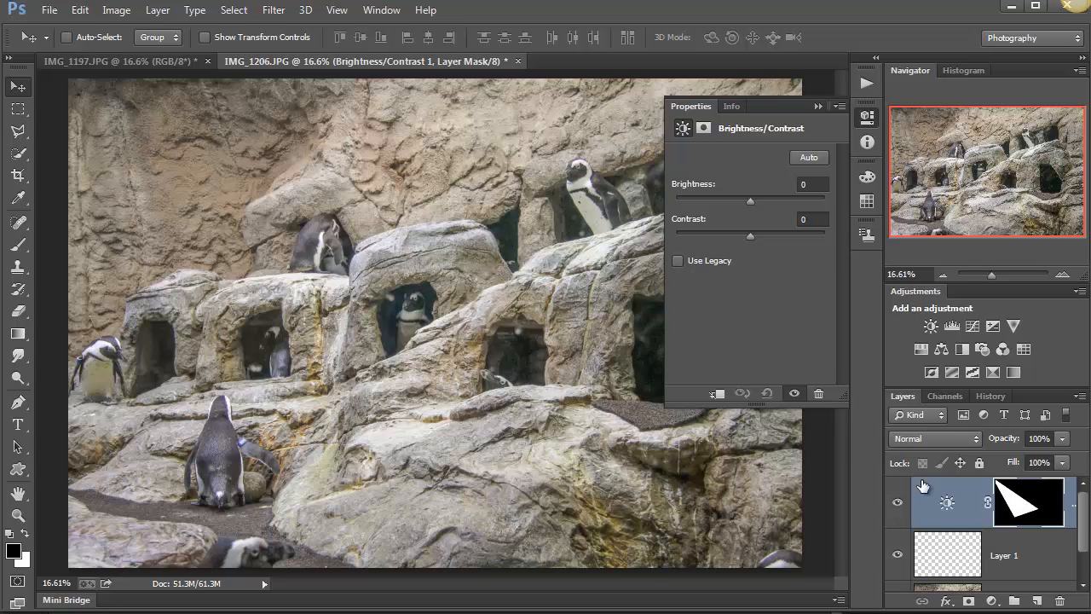
left_click(1018, 508, "ctrl")
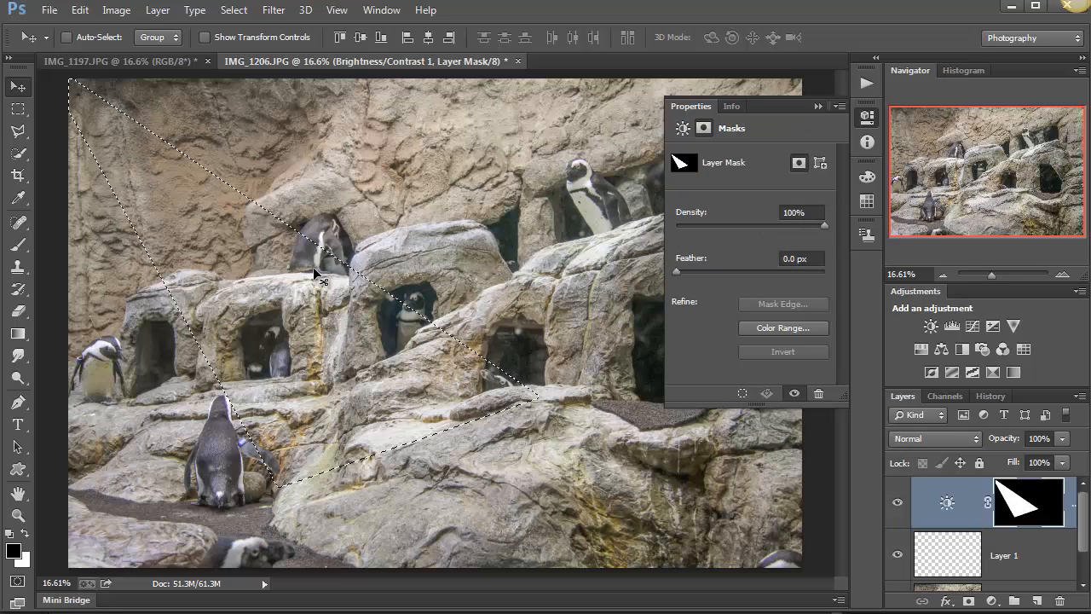
key("ctrl+d")
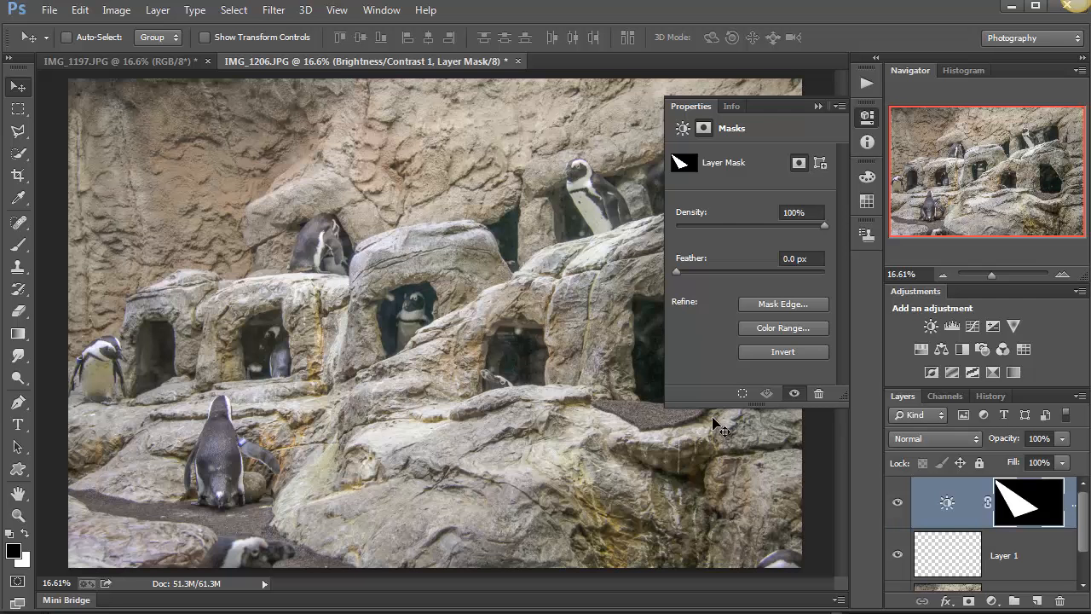
Set the beam's Brightness/Contrast adjustment to brightness 31 and contrast -12.
left_click(943, 508)
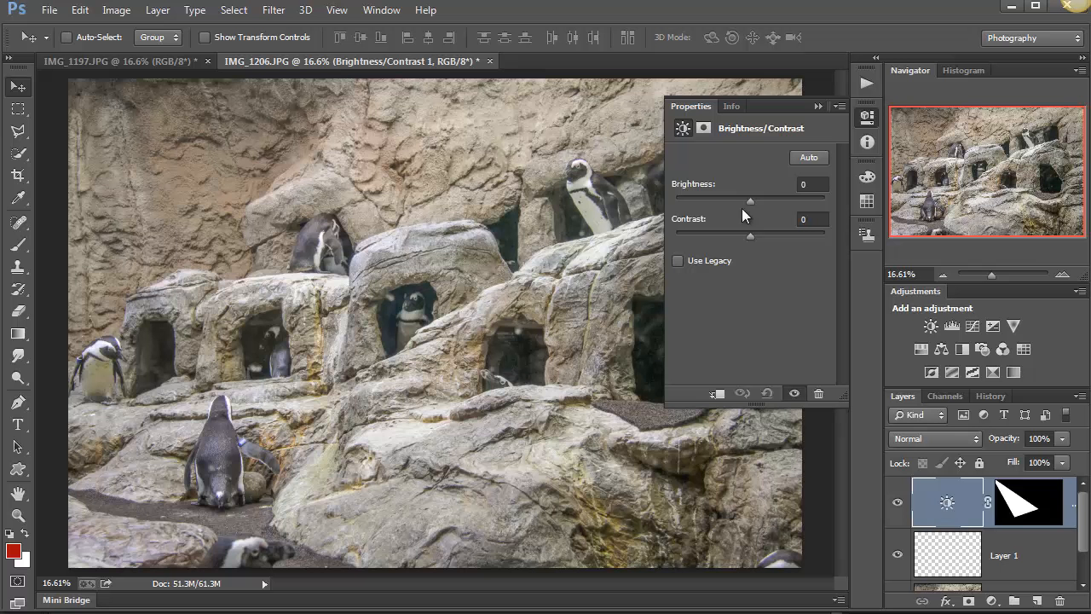
left_click_drag(752, 202, 789, 219)
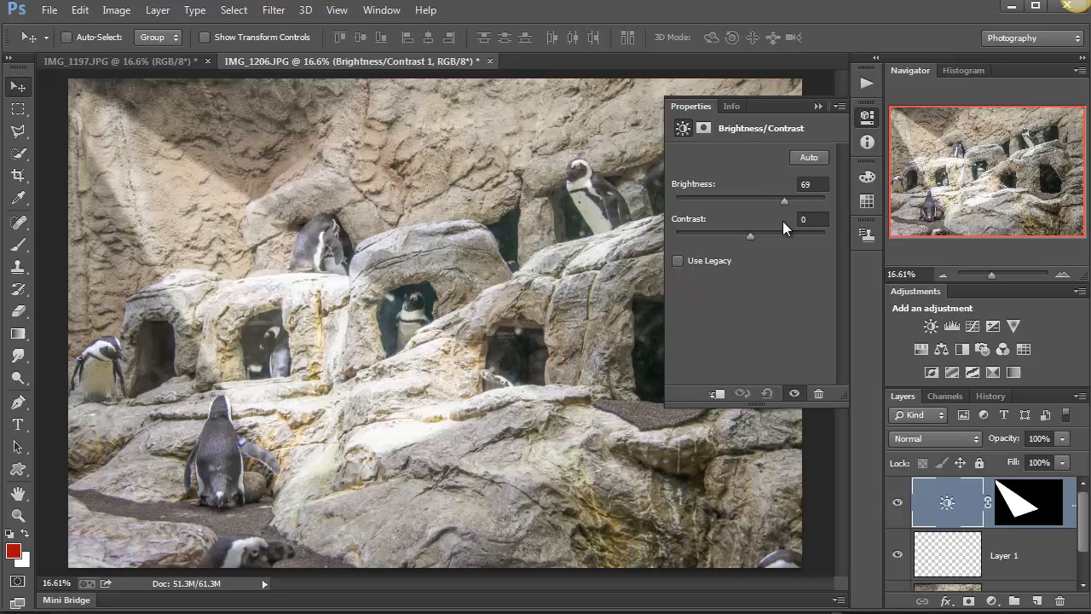
left_click_drag(782, 221, 732, 242)
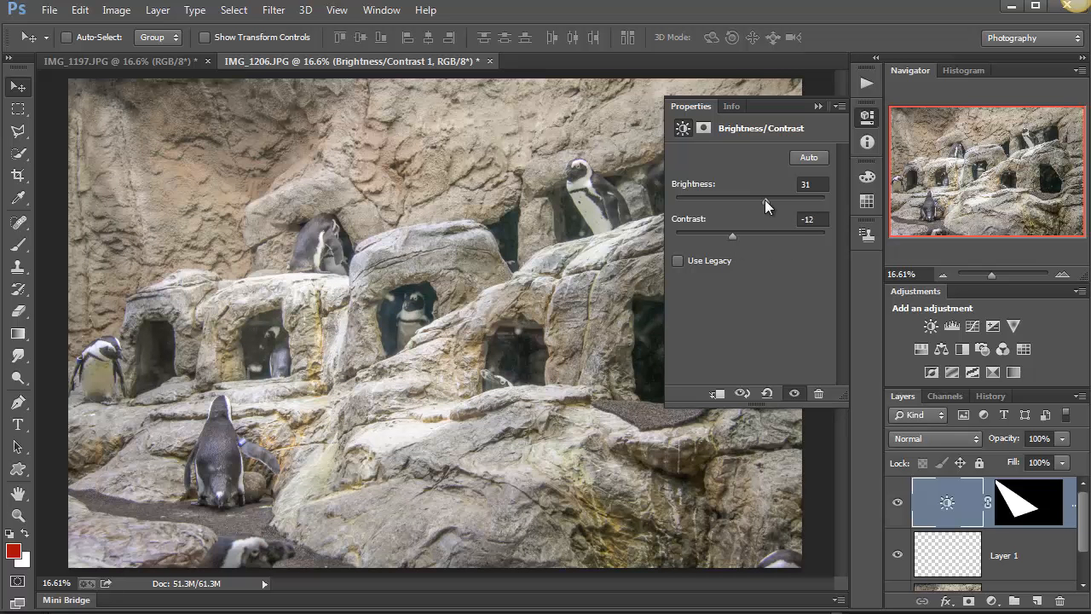
Set the beam adjustment's brightness to 57 and move the beam to the photo's upper-right area around the standing penguin.
left_click_drag(765, 200, 778, 202)
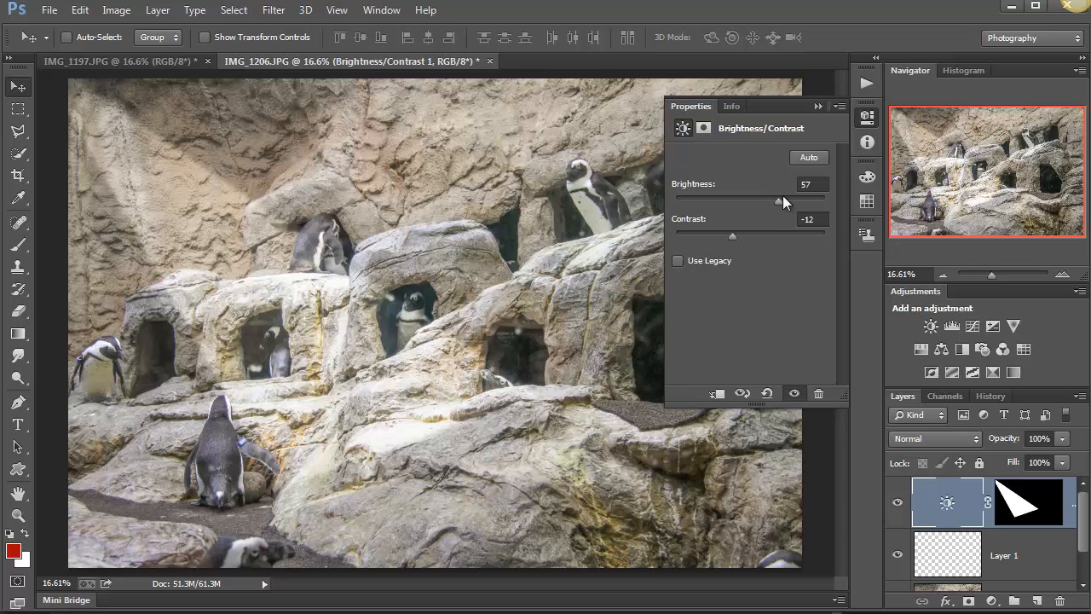
left_click(818, 106)
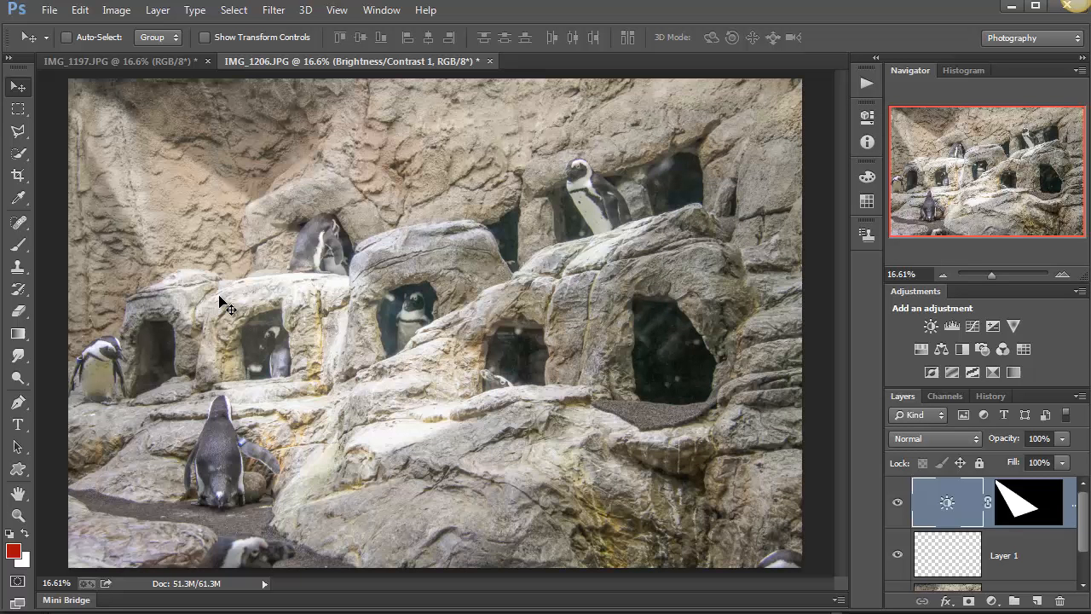
mouse_move(307, 358)
left_mouse_down()
mouse_move(337, 336)
mouse_move(455, 316)
mouse_move(472, 264)
mouse_move(414, 253)
mouse_move(256, 354)
mouse_move(243, 409)
mouse_move(202, 403)
mouse_move(178, 417)
mouse_move(503, 196)
mouse_move(516, 184)
mouse_move(514, 156)
mouse_move(724, 284)
left_mouse_up()
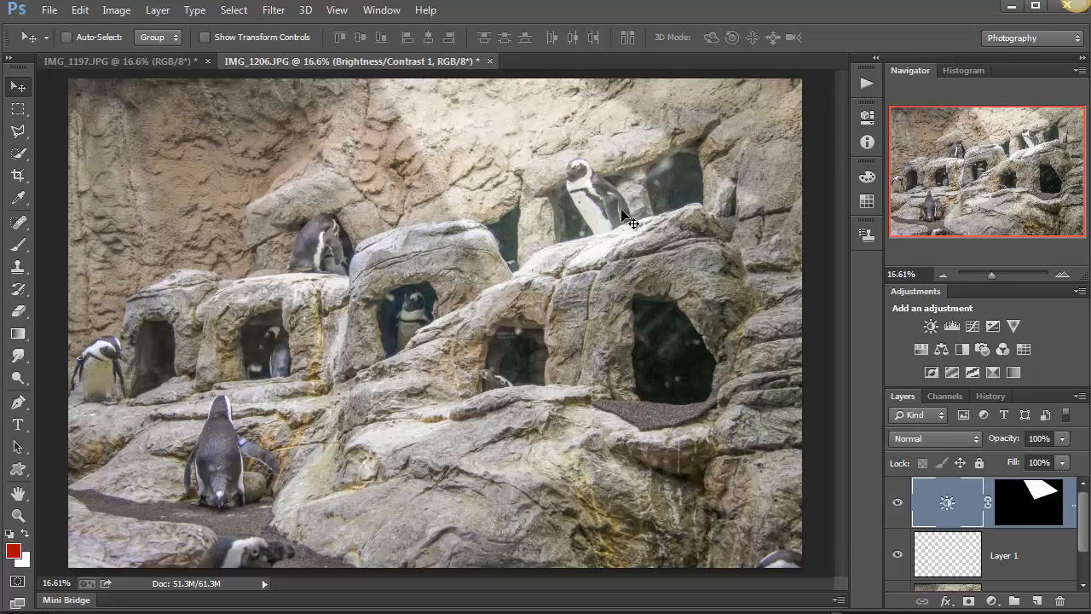
Target the beam adjustment's mask and set up a soft Brush of 314 px with 0% hardness and 29% opacity.
left_click(1025, 501)
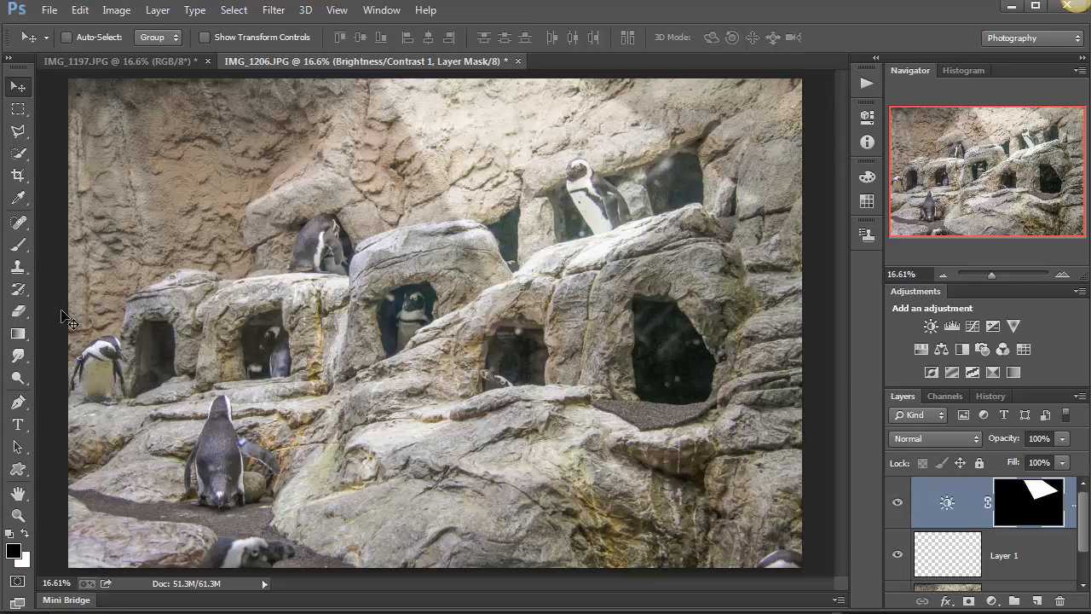
left_click(22, 251)
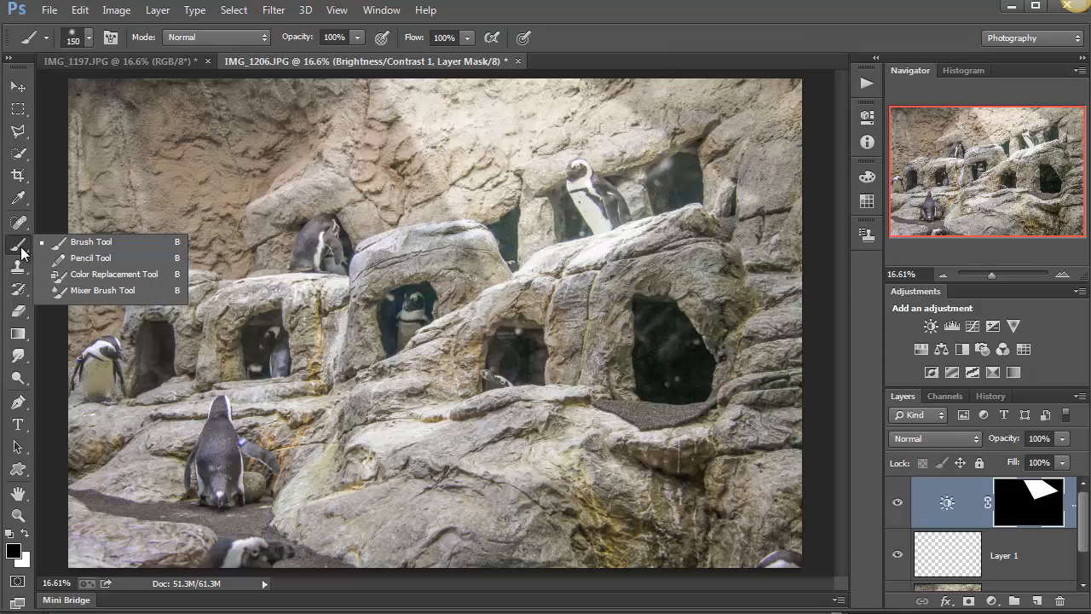
left_click(80, 247)
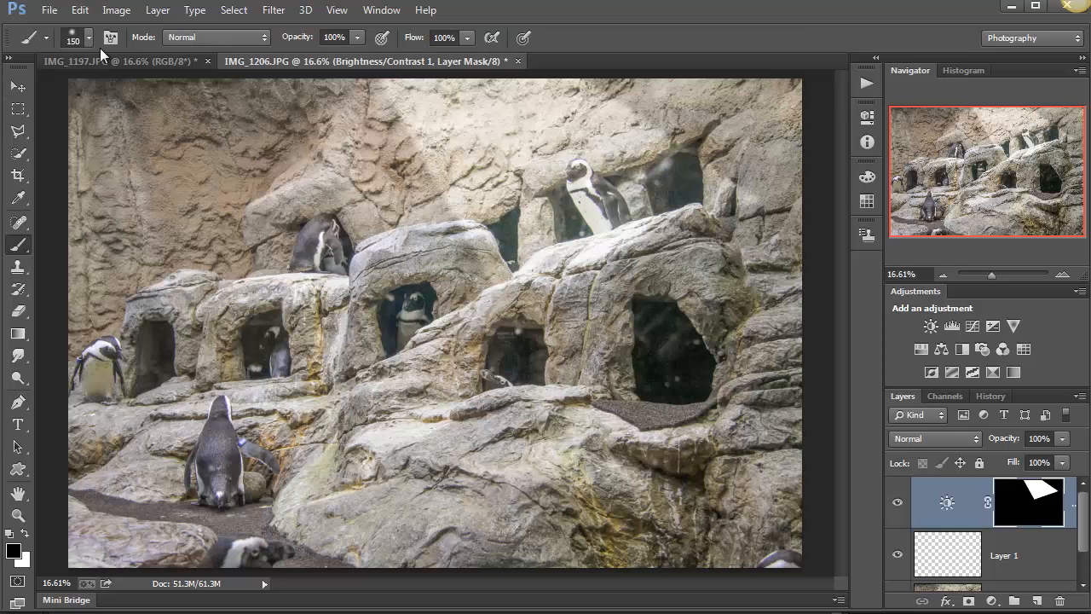
left_click(75, 34)
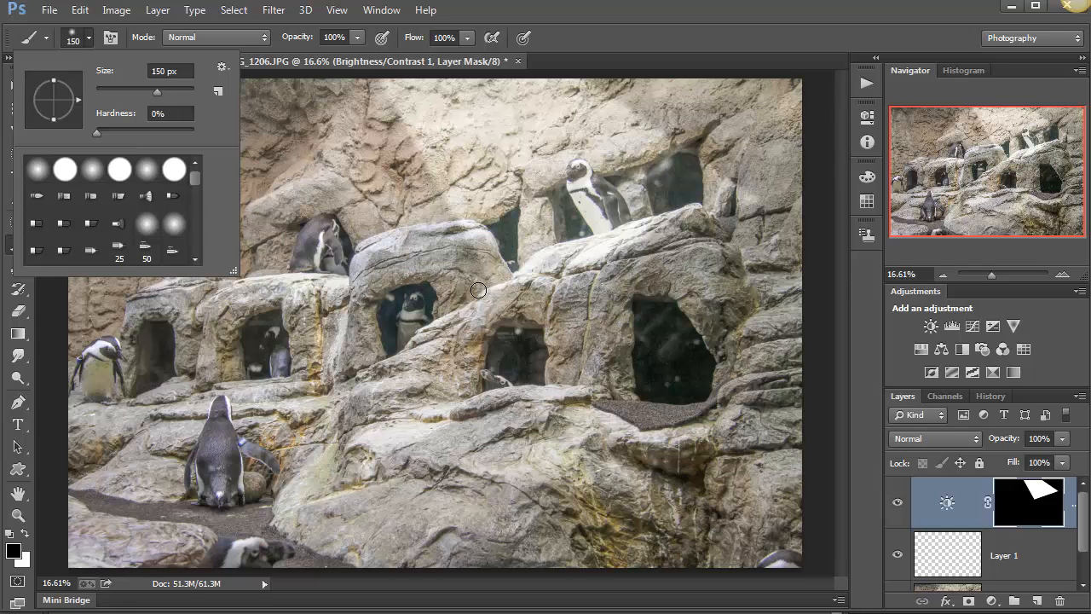
left_click(174, 91)
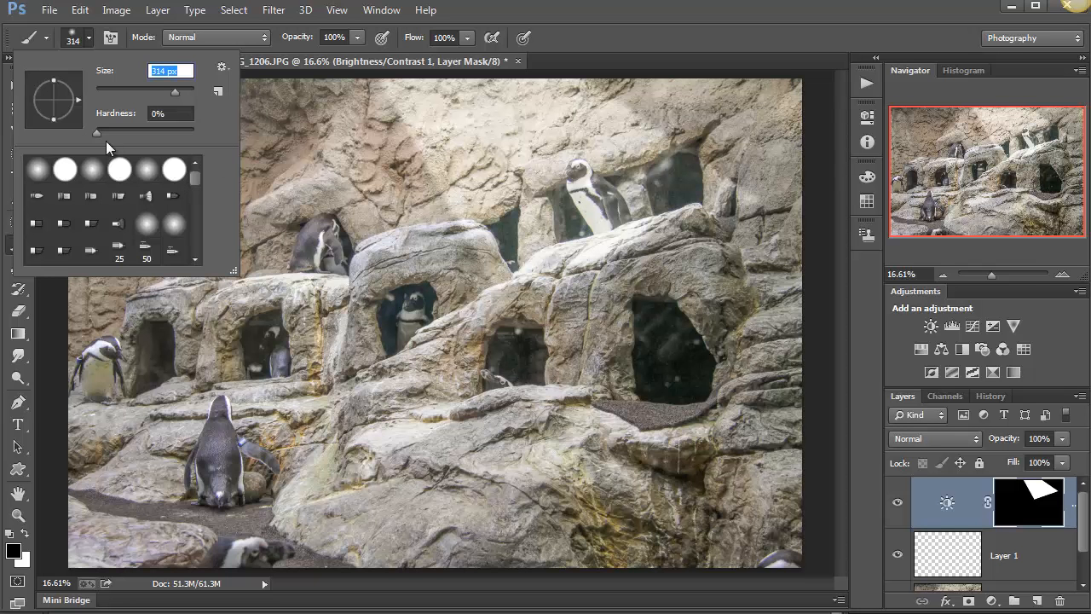
key("Tab")
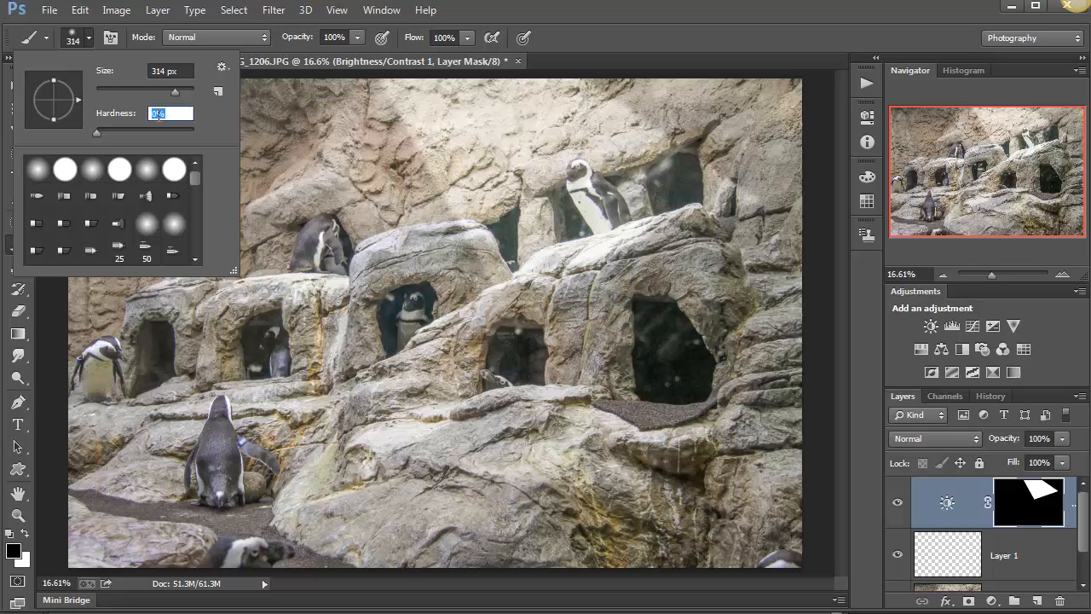
left_click(502, 13)
left_click(358, 38)
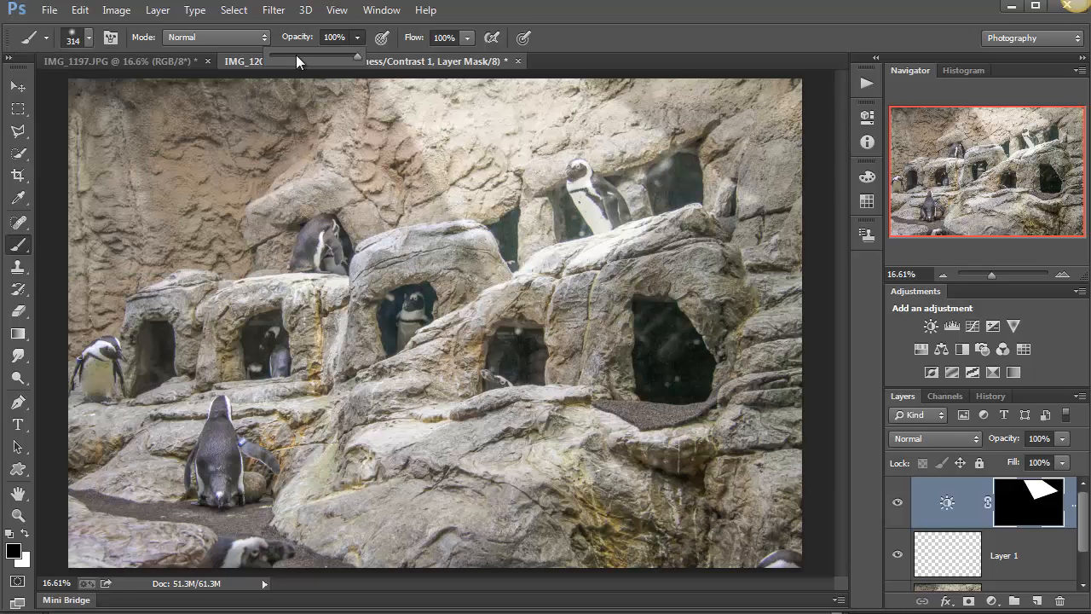
left_click(296, 54)
Enlarge the brush to 700 px and paint black on the mask to fade the lower edge of the beam.
left_click(728, 279)
key("bracketright")
key("bracketright")
key("bracketright")
key("bracketright")
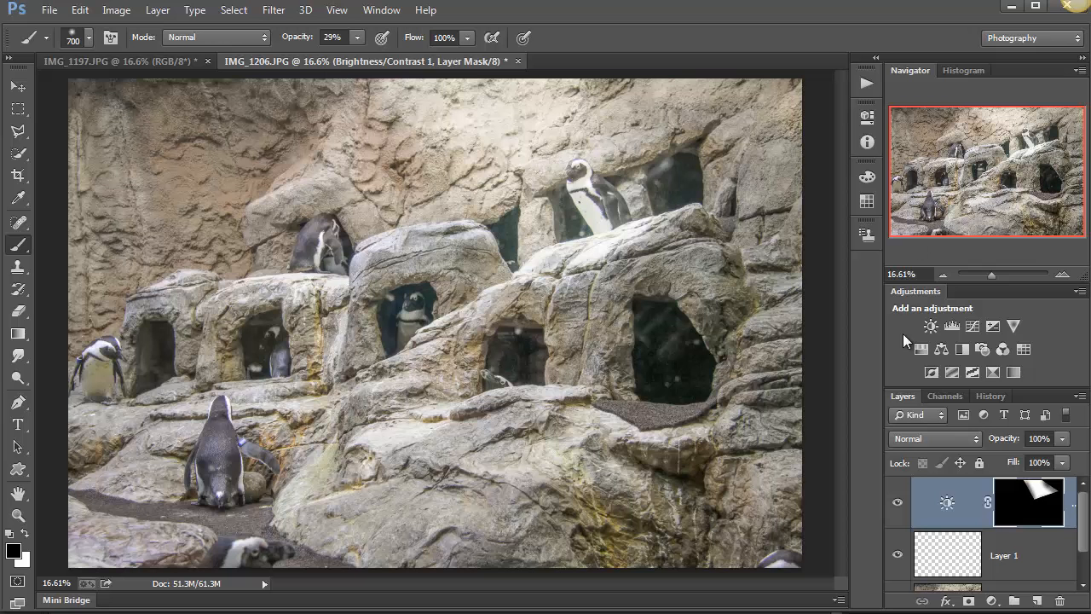
Toggle the Brightness/Contrast layer's visibility to compare the photo with and without the beam.
left_click(893, 507)
left_click(892, 507)
left_click(892, 507)
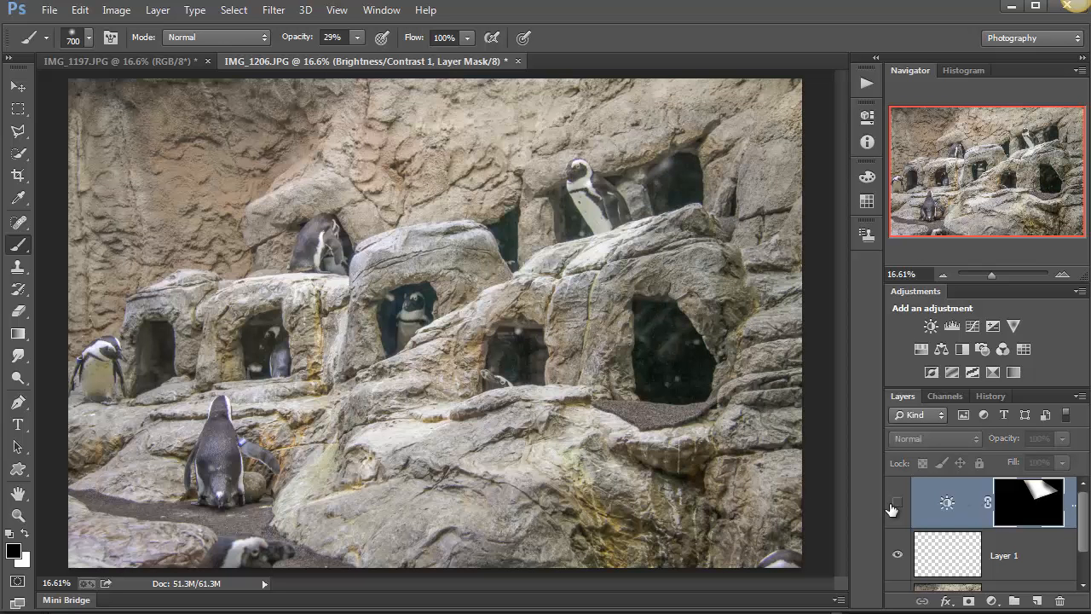
left_click(892, 506)
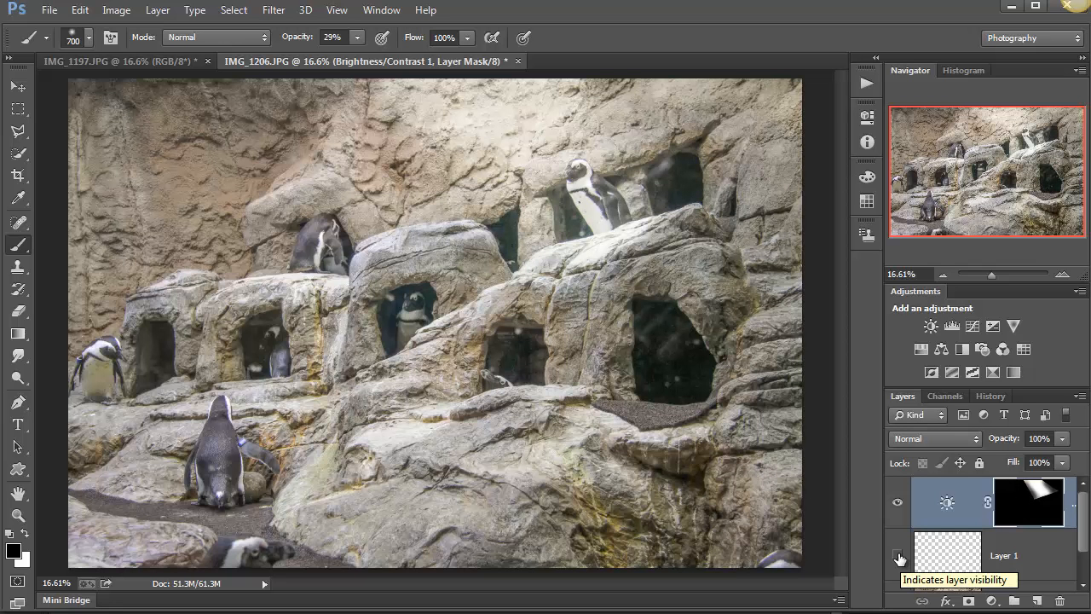
left_click(898, 504)
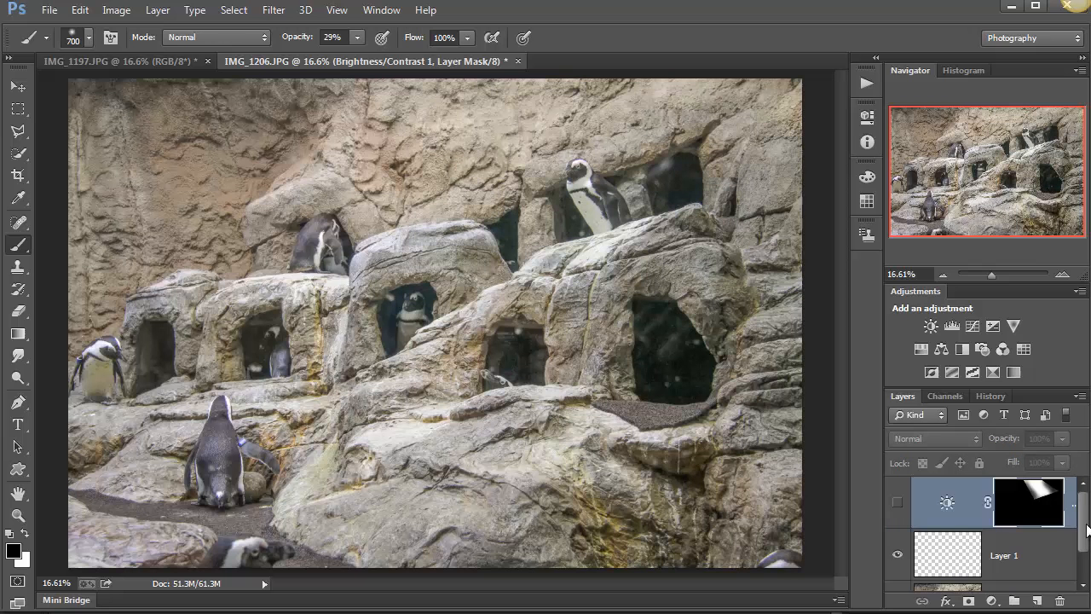
scroll(902, 546, "down", 1)
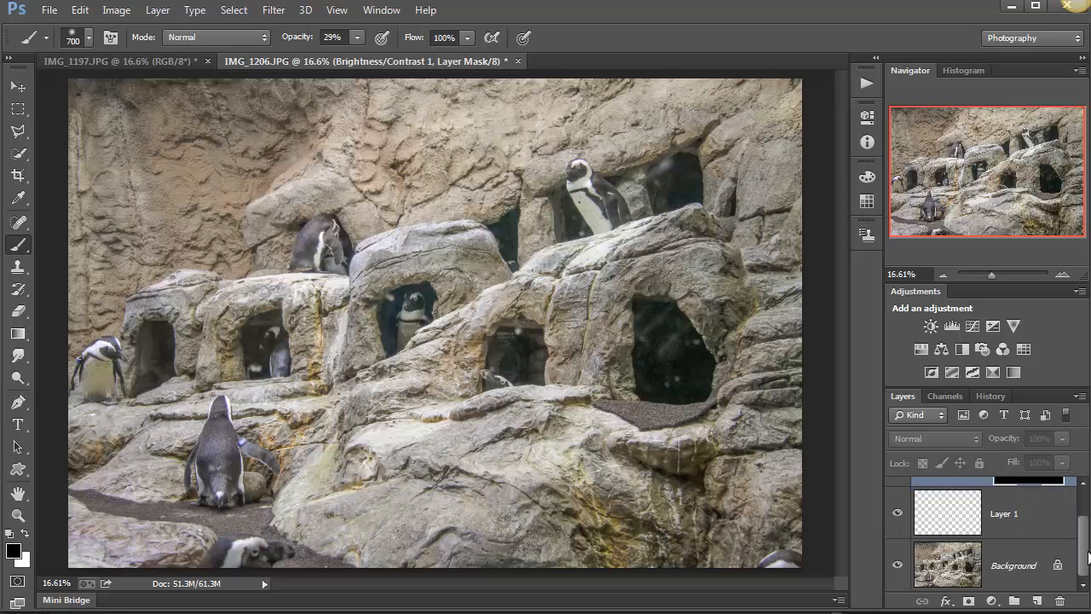
scroll(929, 512, "up", 1)
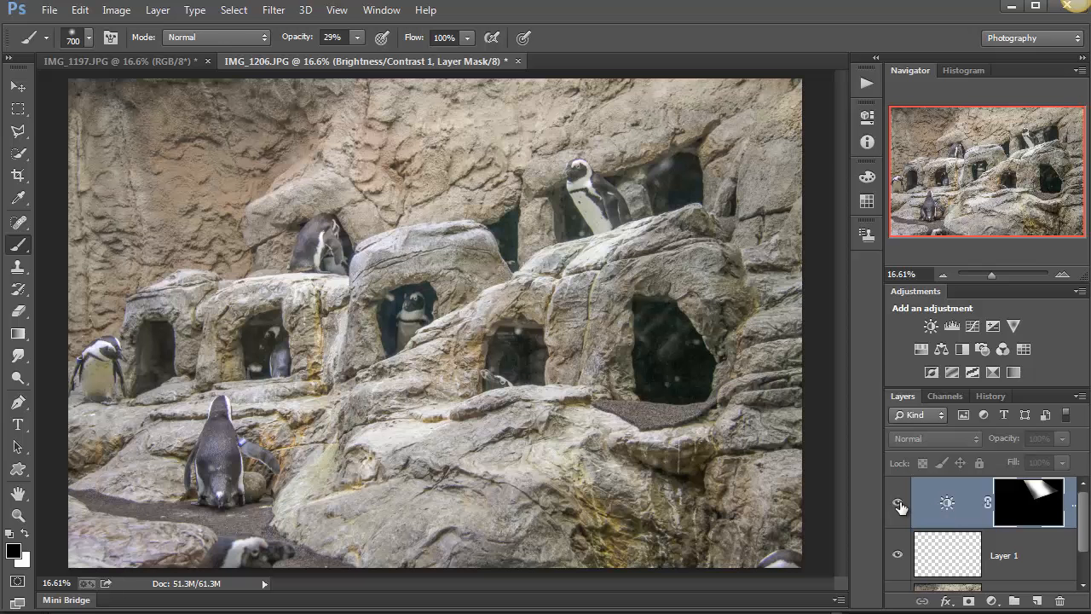
left_click(897, 503)
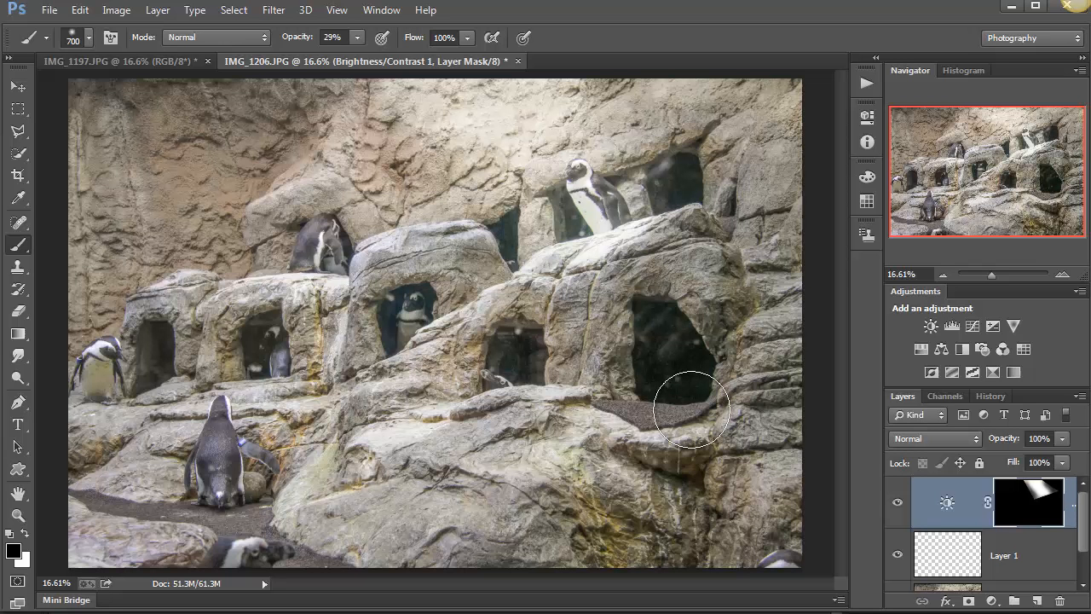
Nudge the beam slightly to the right and set its adjustment to brightness 119 and contrast 56.
key("v")
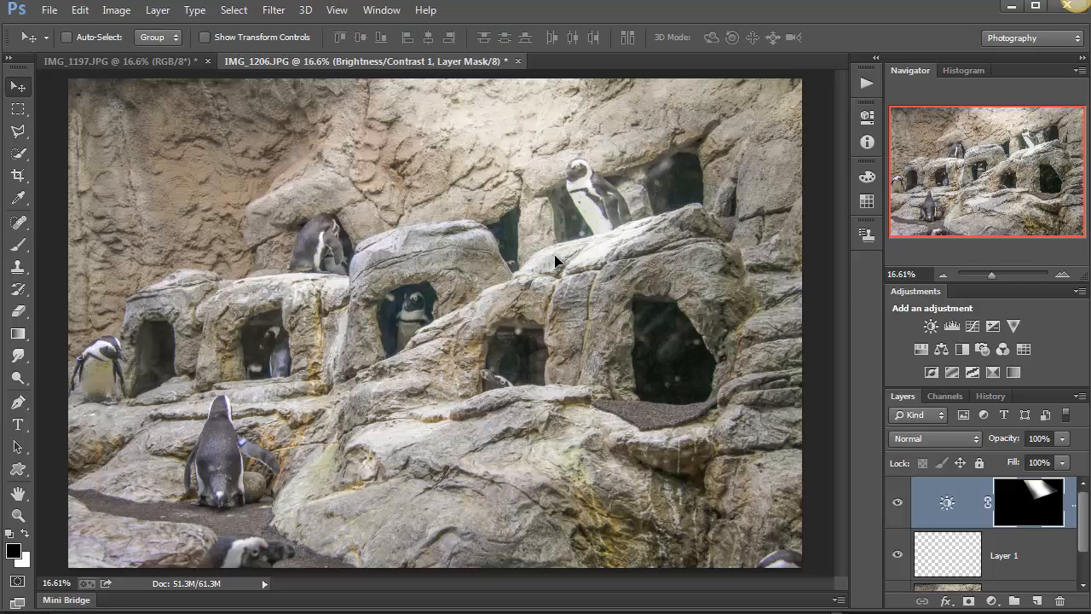
mouse_move(568, 253)
left_mouse_down()
mouse_move(407, 375)
mouse_move(405, 362)
mouse_move(285, 380)
mouse_move(456, 281)
mouse_move(575, 253)
left_mouse_up()
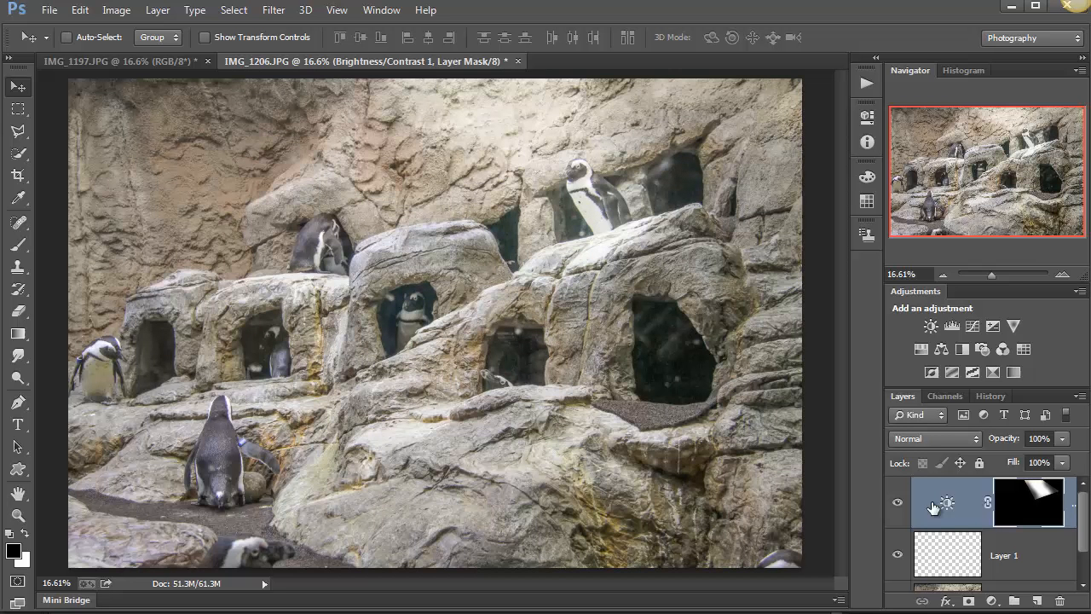
left_click(963, 525)
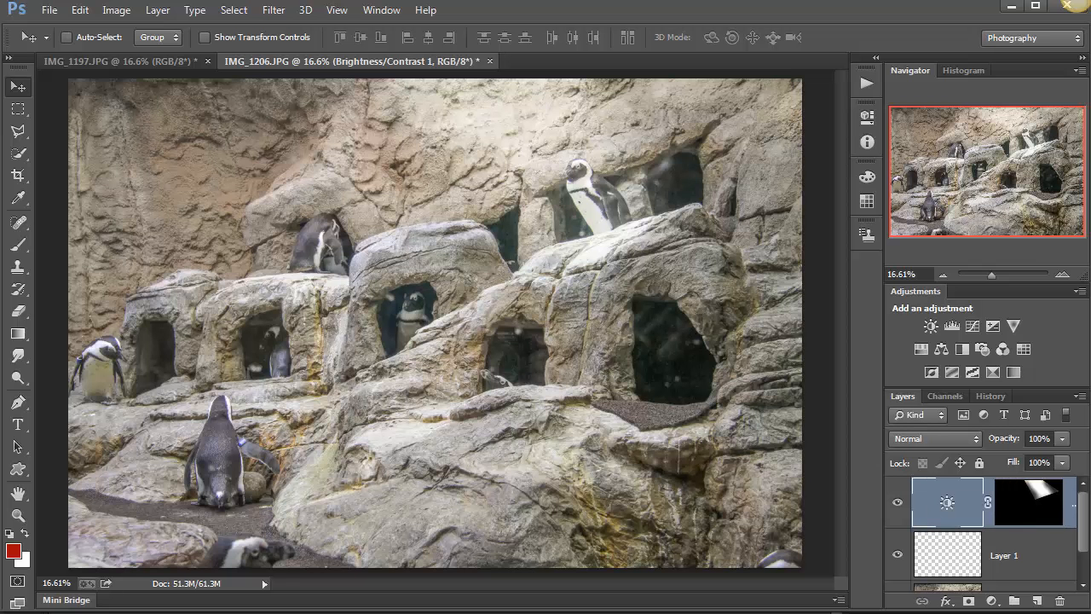
double_click(949, 506)
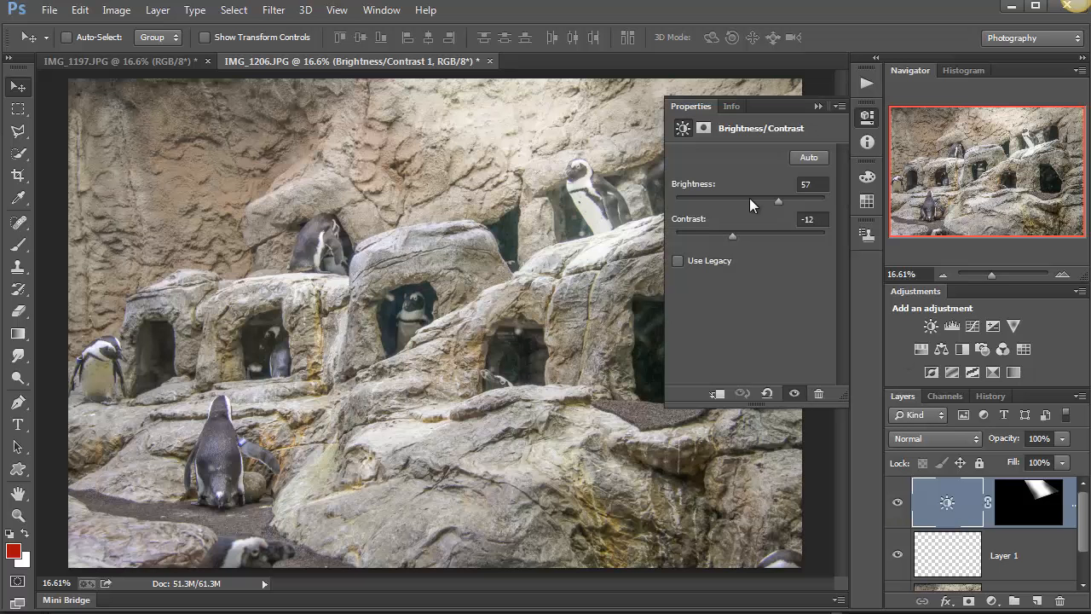
left_click_drag(782, 200, 808, 204)
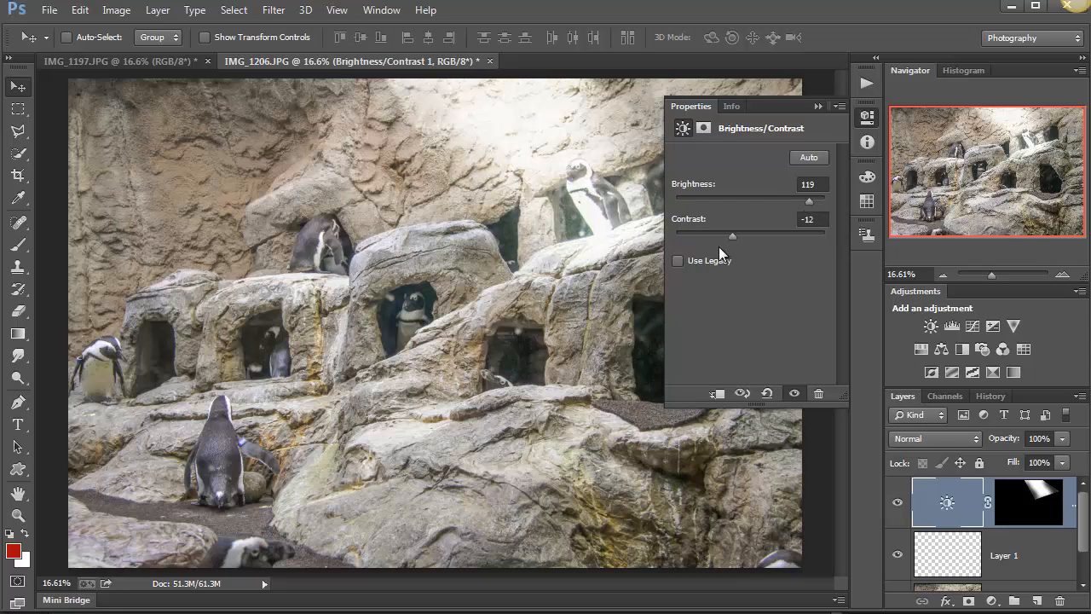
left_click_drag(731, 235, 792, 241)
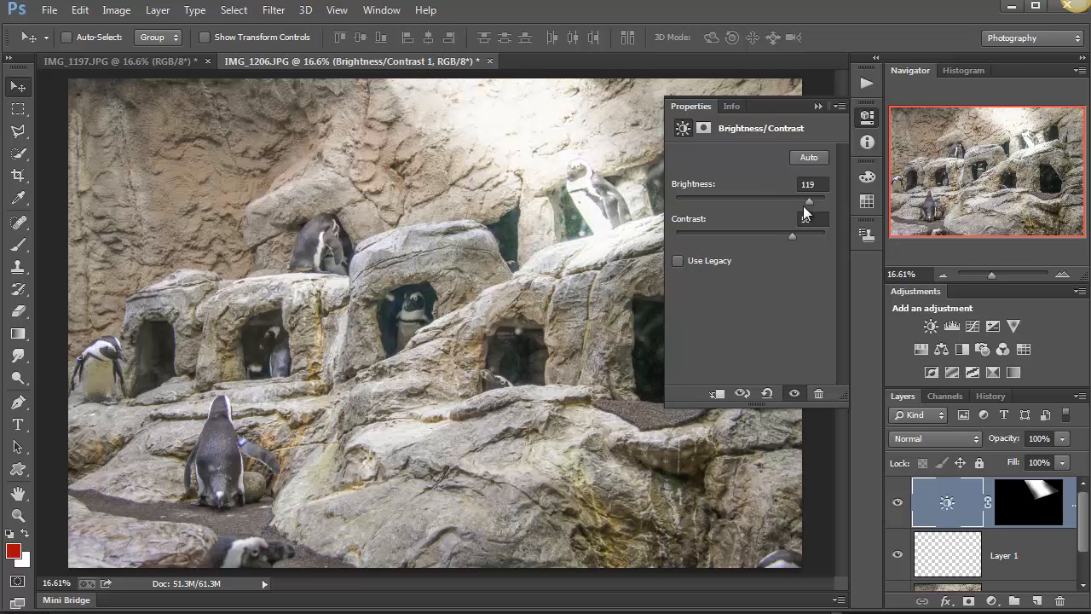
Set the beam's adjustment to brightness -52 and contrast 6, and shift the beam right and slightly downward.
left_click_drag(810, 200, 725, 204)
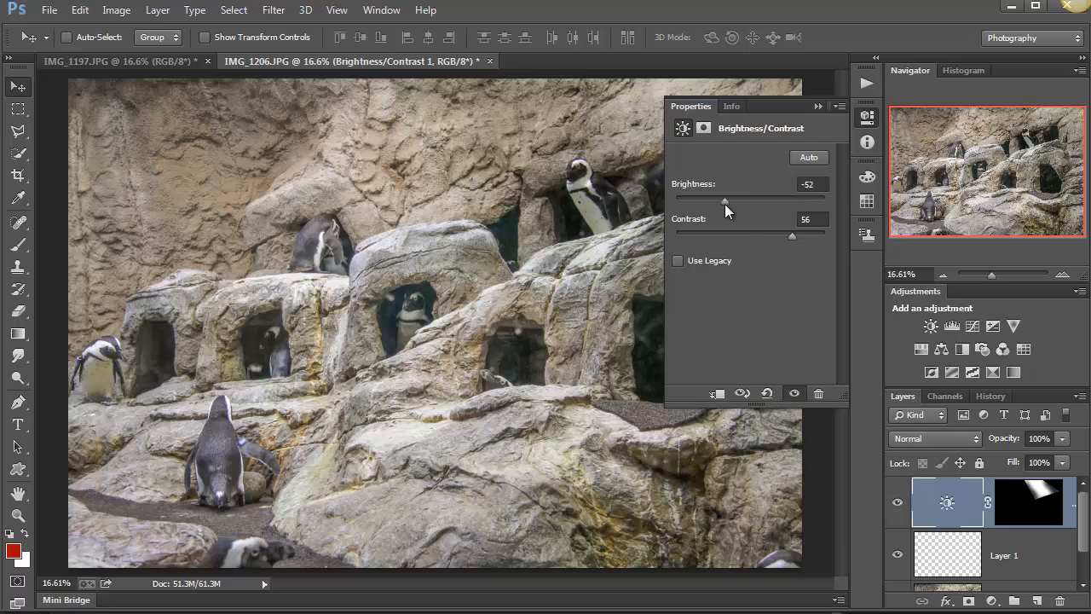
left_click_drag(777, 236, 754, 242)
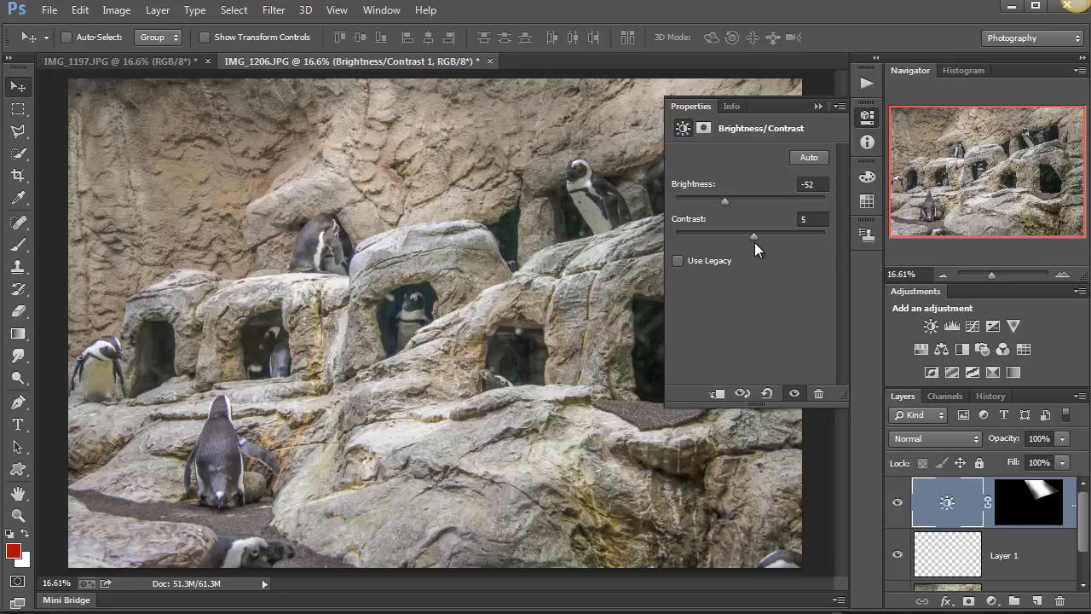
left_click_drag(532, 222, 617, 249)
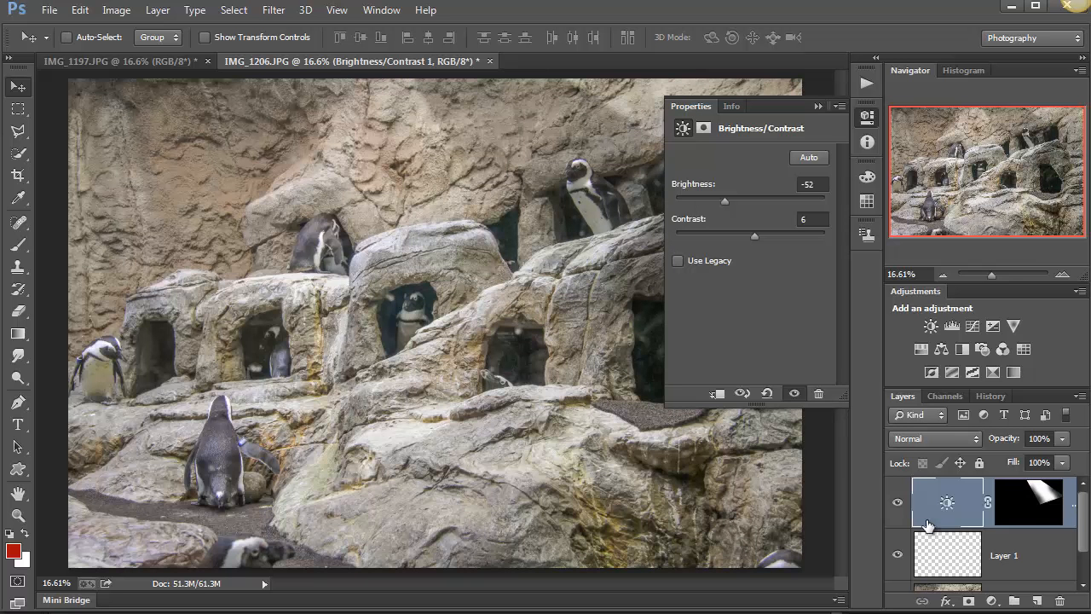
Duplicate the beam adjustment layer, move the copy's beam to the photo's left side, and set its brightness to 40.
left_click_drag(955, 513, 1038, 602)
left_click_drag(345, 290, 413, 372)
left_click_drag(723, 201, 770, 199)
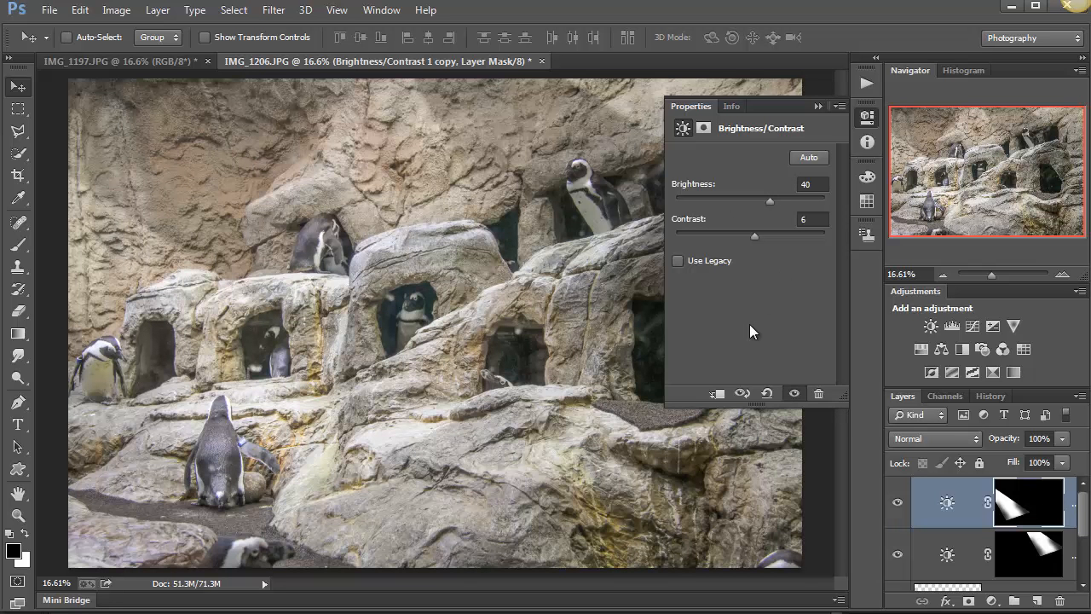
left_click(816, 106)
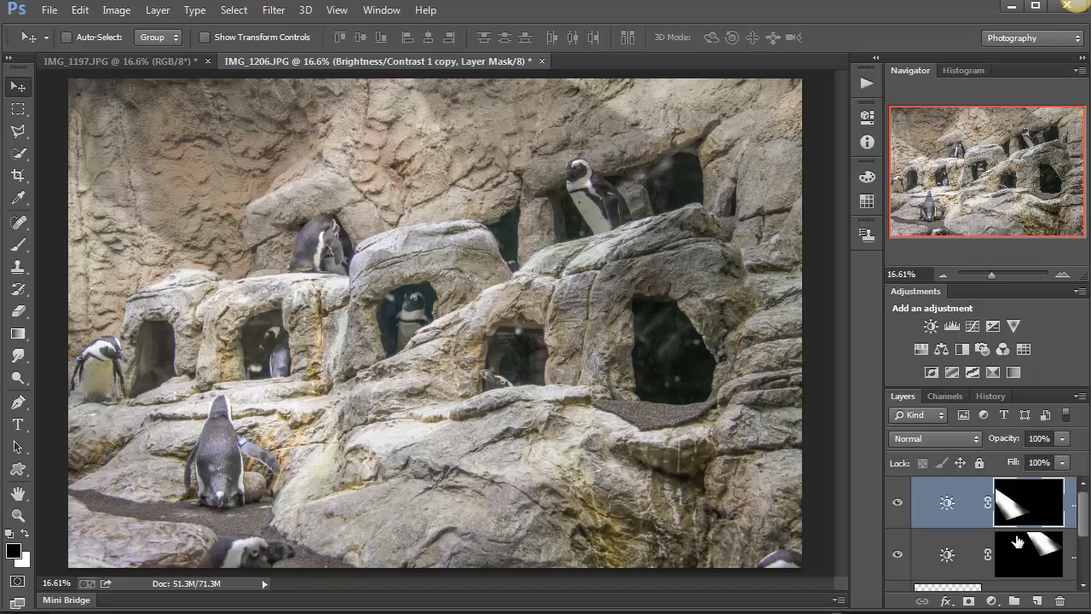
Delete both Brightness/Contrast adjustment layers with their masks and the empty Layer 1, leaving only the Background layer.
left_click(1060, 604)
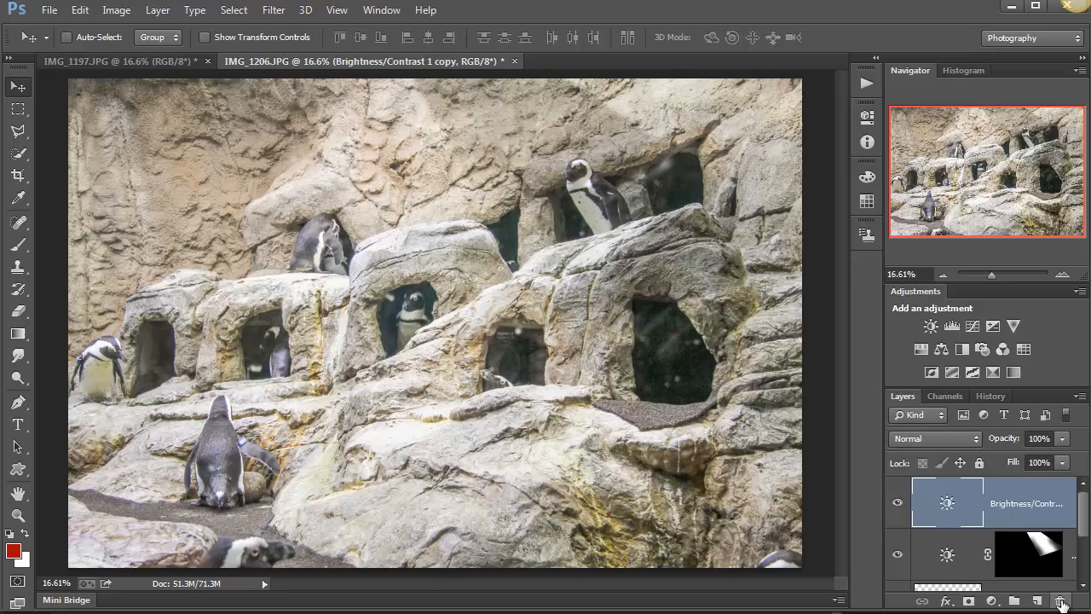
left_click(1061, 604)
left_click(1061, 603)
left_click(1060, 603)
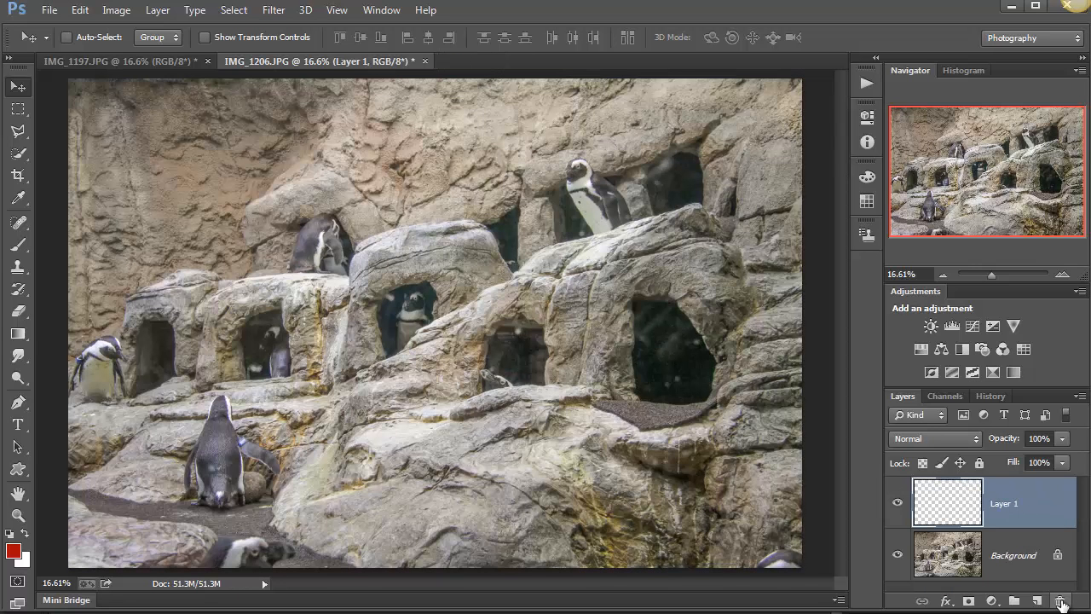
left_click(1060, 604)
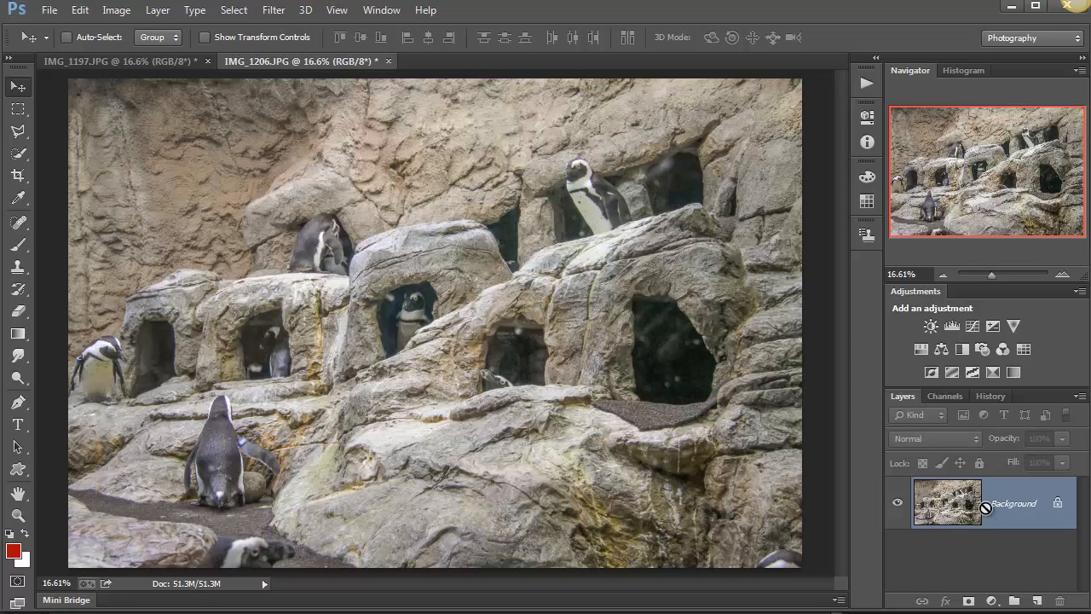
Duplicate the Background layer and open the Lighting Effects filter on the copy.
key("ctrl+j")
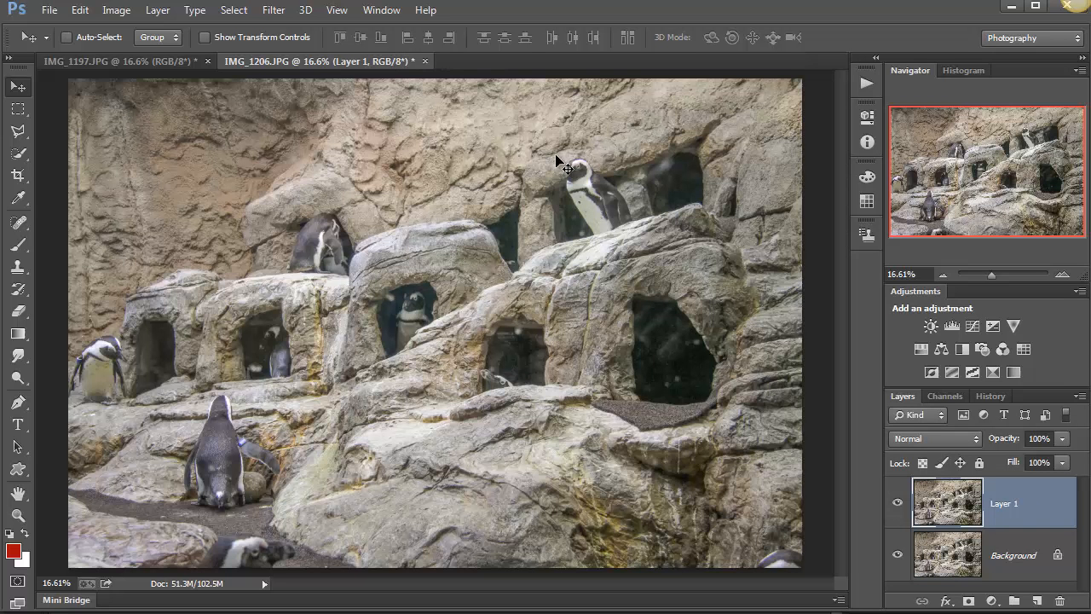
left_click(276, 12)
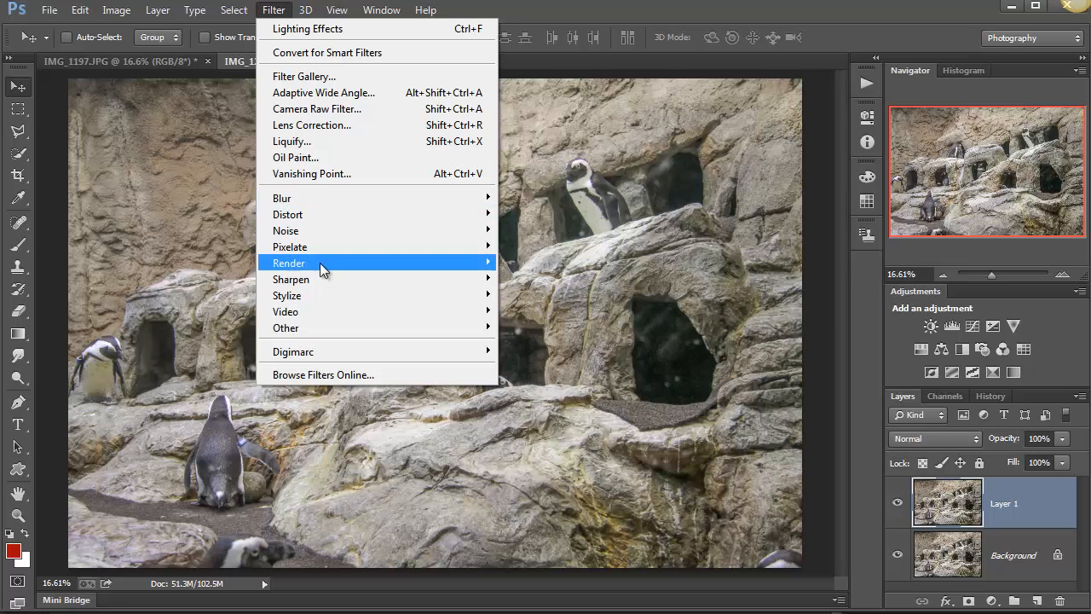
mouse_move(320, 262)
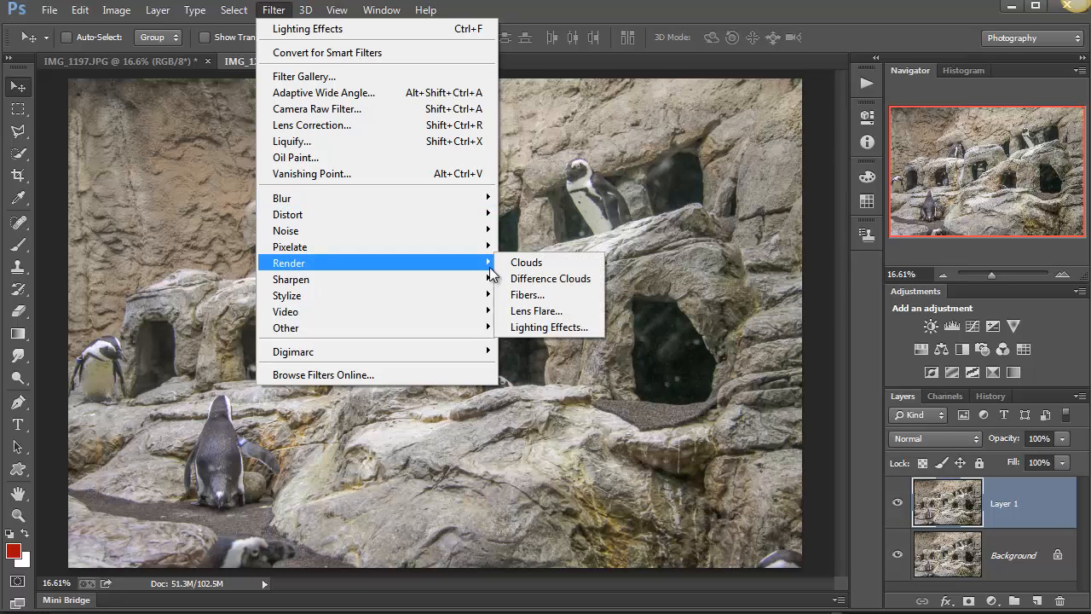
left_click(570, 329)
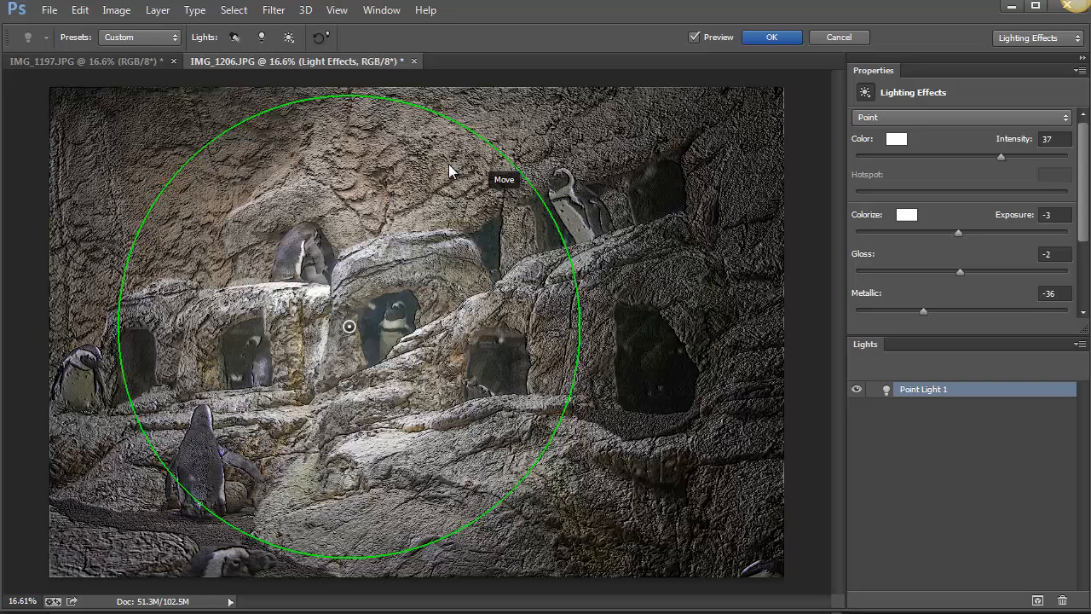
Load the Flood Light preset, set its intensity to 40, and reposition and reshape its spotlight over the upper rocks.
left_click(154, 35)
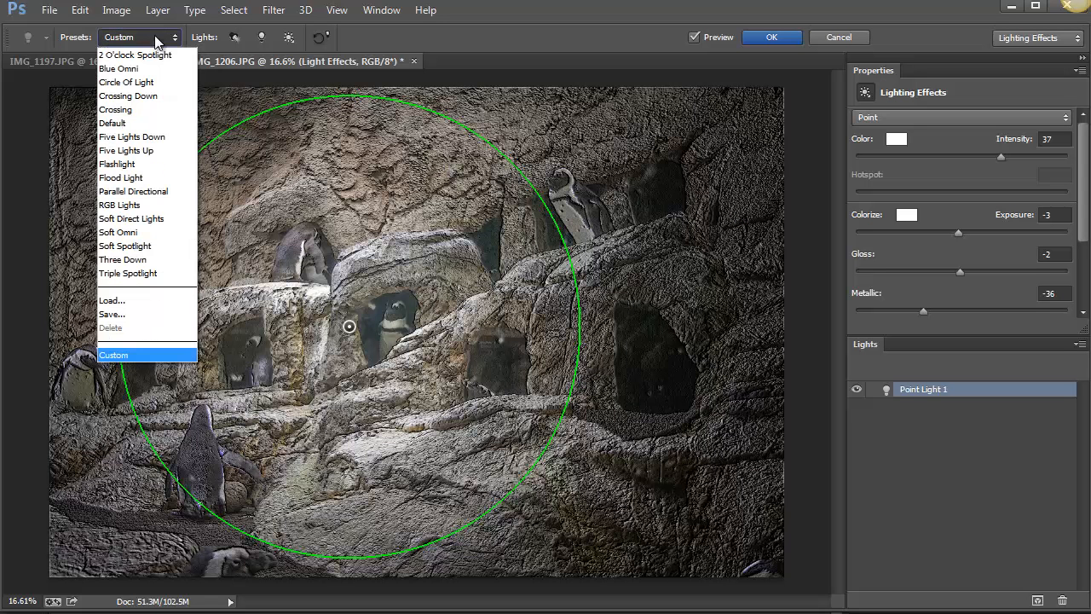
left_click(153, 177)
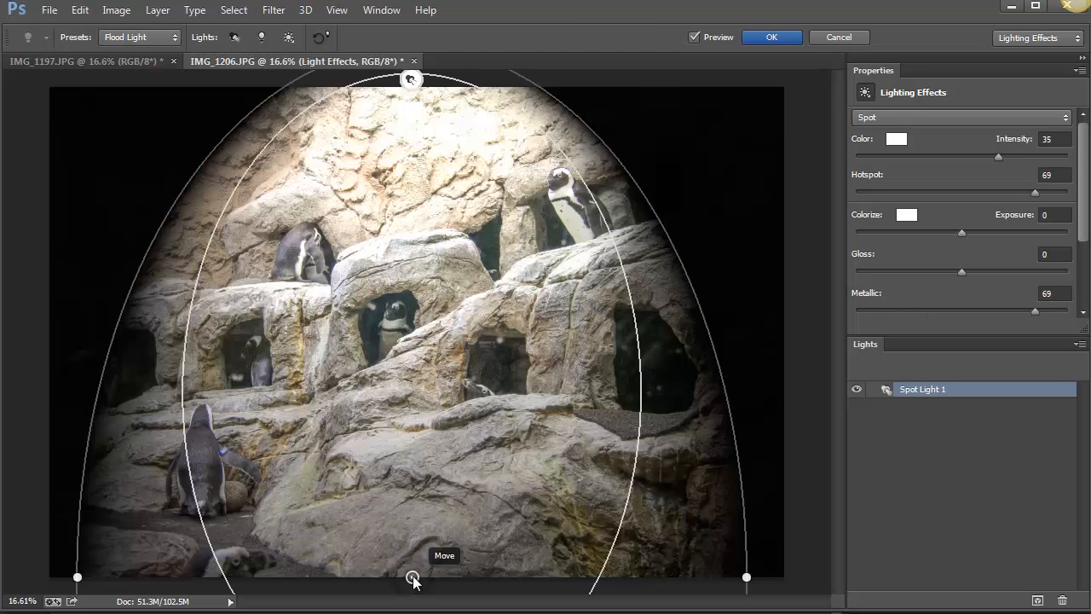
left_click_drag(413, 578, 564, 411)
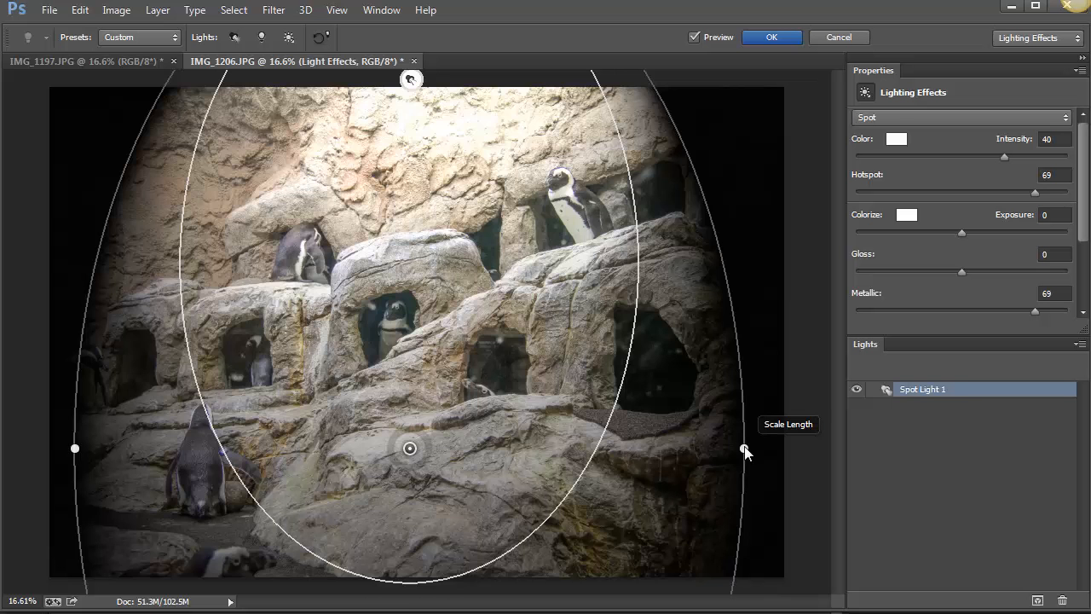
left_click_drag(693, 466, 621, 479)
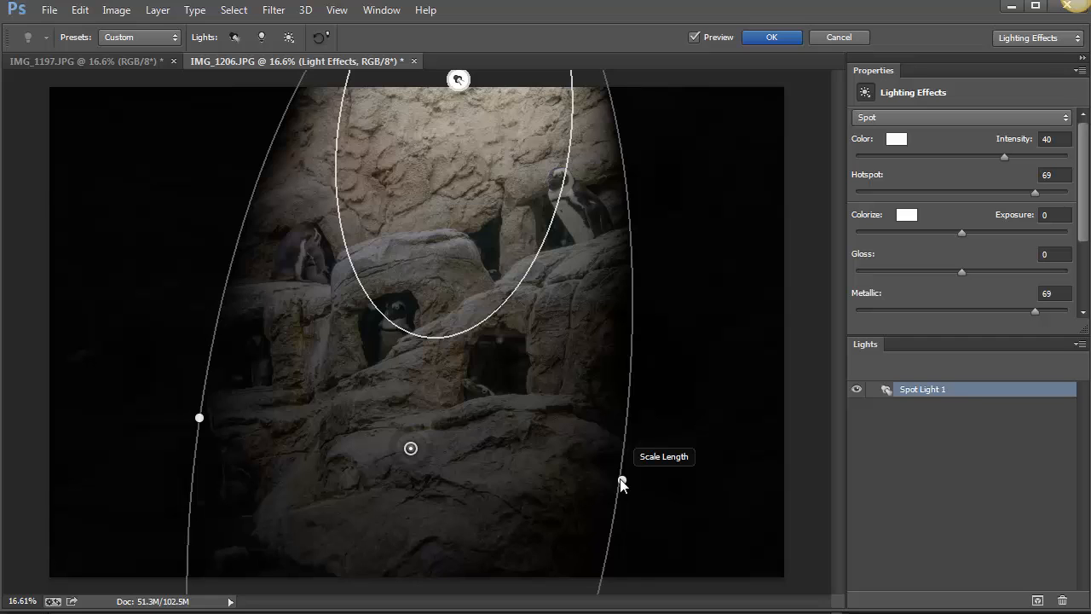
left_click_drag(622, 483, 715, 509)
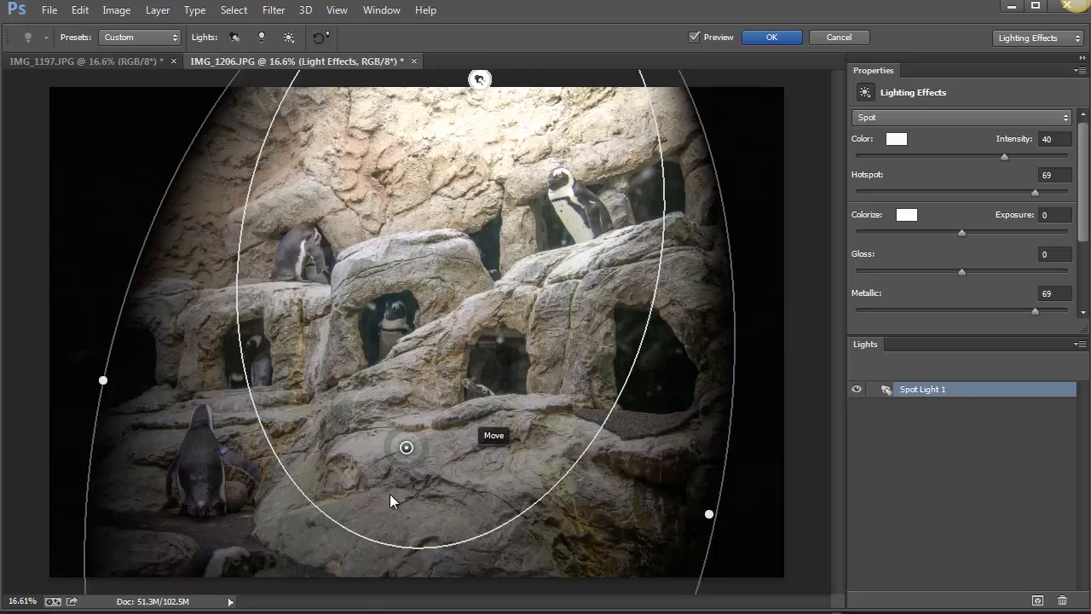
Shrink the spotlight into a narrow upright oval and position it over the middle of the photo.
left_click_drag(408, 448, 380, 609)
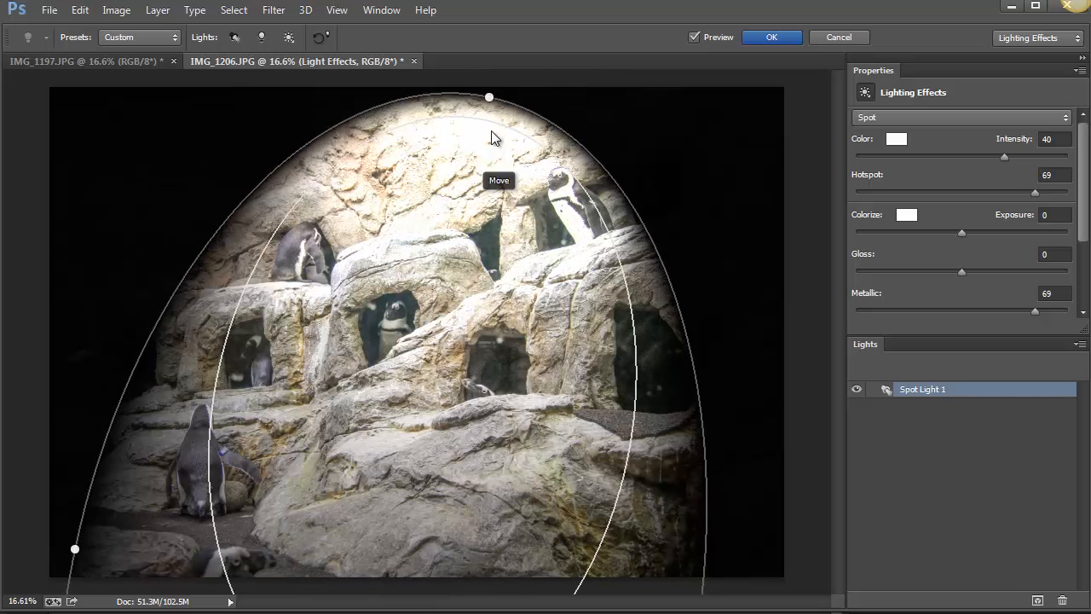
left_click_drag(488, 99, 449, 234)
left_click_drag(442, 472, 478, 277)
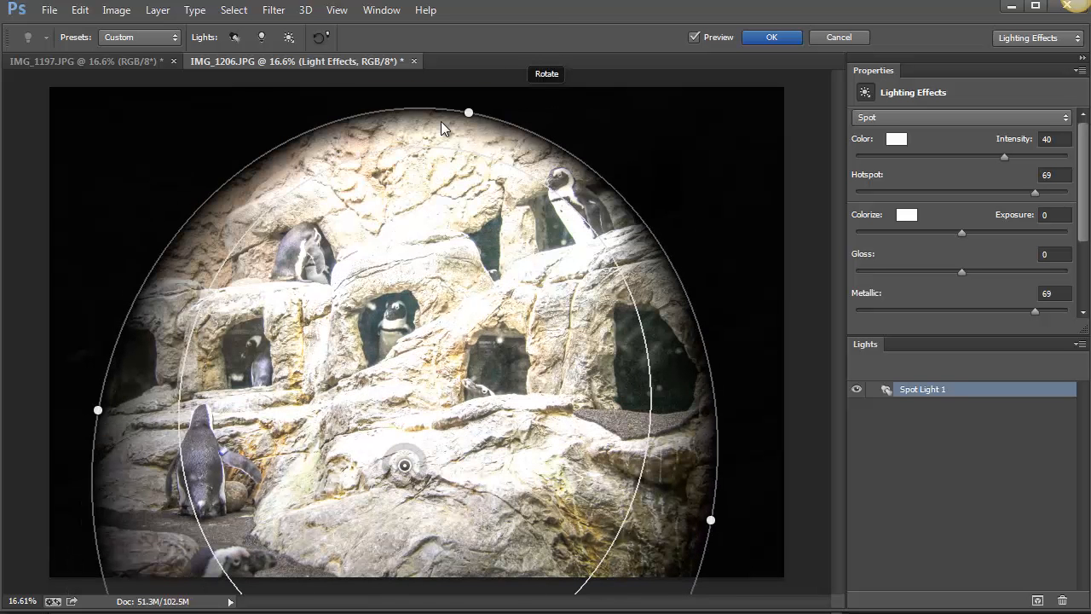
left_click_drag(469, 120, 468, 189)
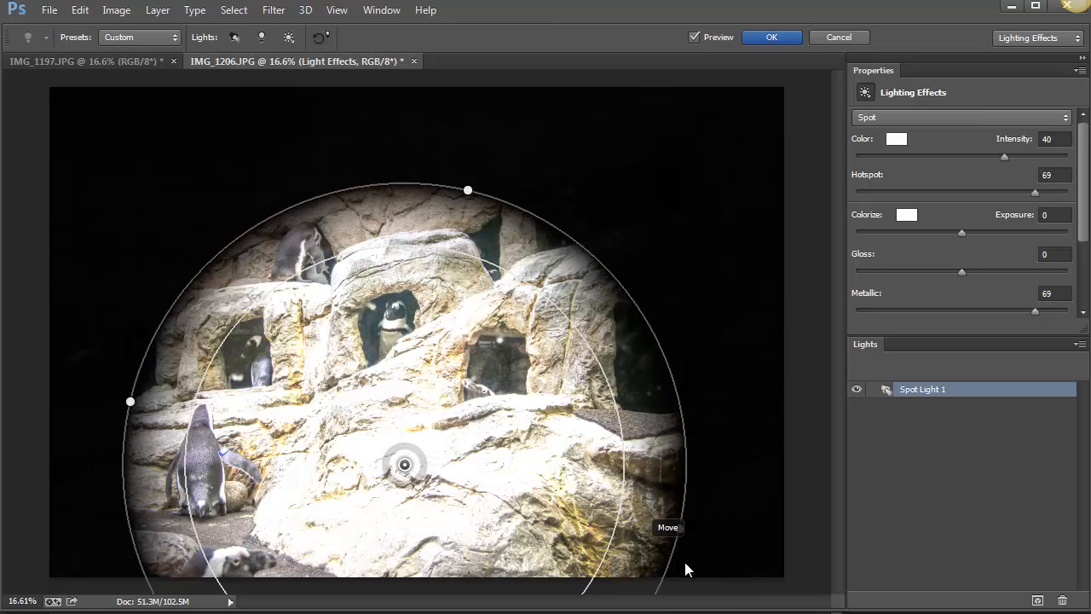
left_click_drag(678, 530, 593, 511)
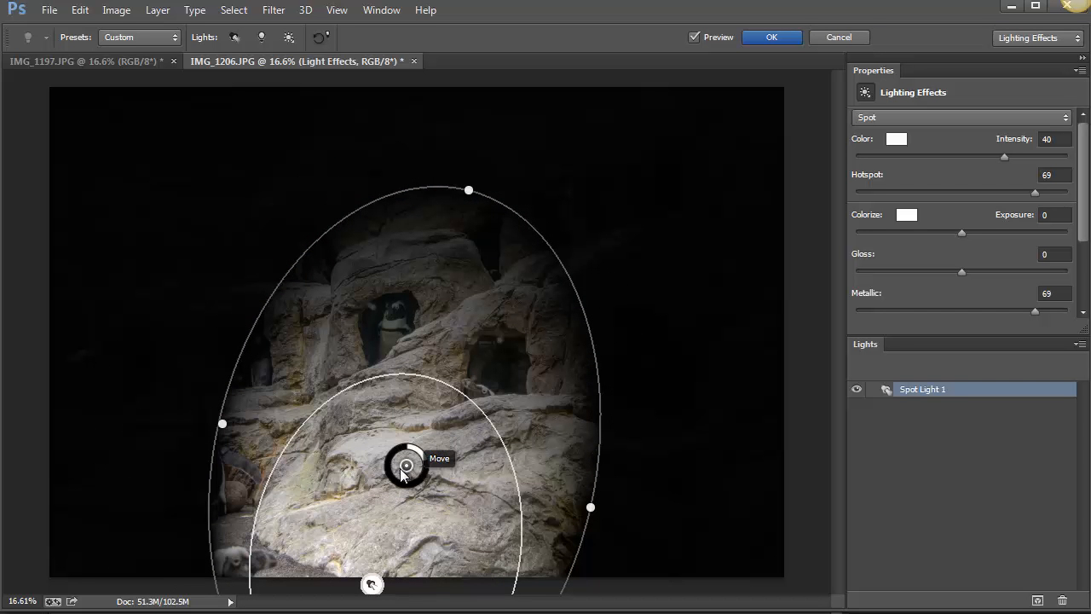
left_click_drag(409, 466, 441, 298)
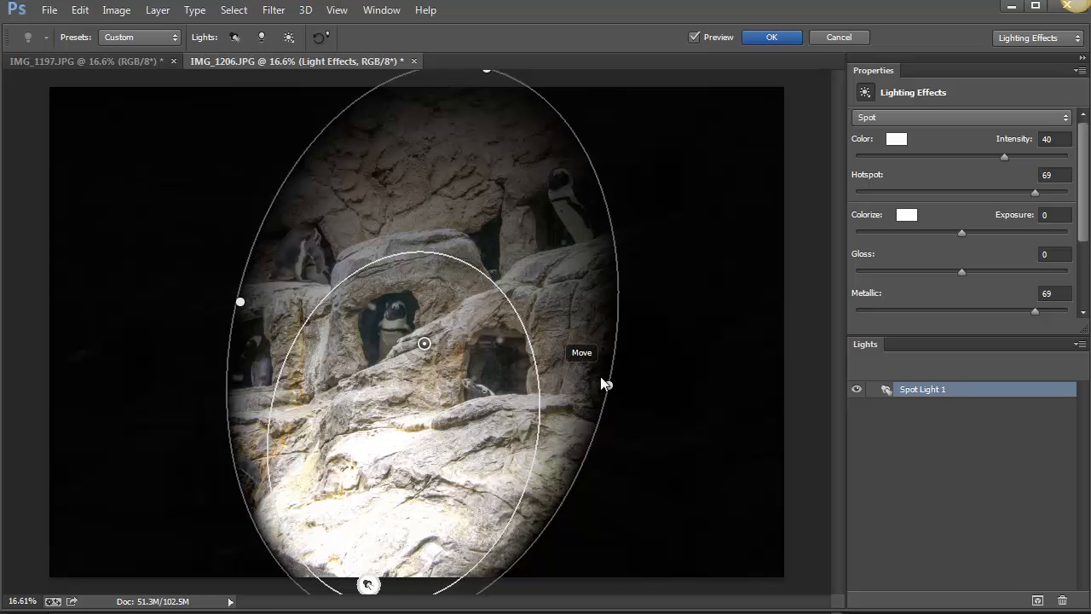
Rotate the spotlight and enlarge it into a near-circle over the penguins on the photo's left side.
left_click_drag(631, 355, 654, 237)
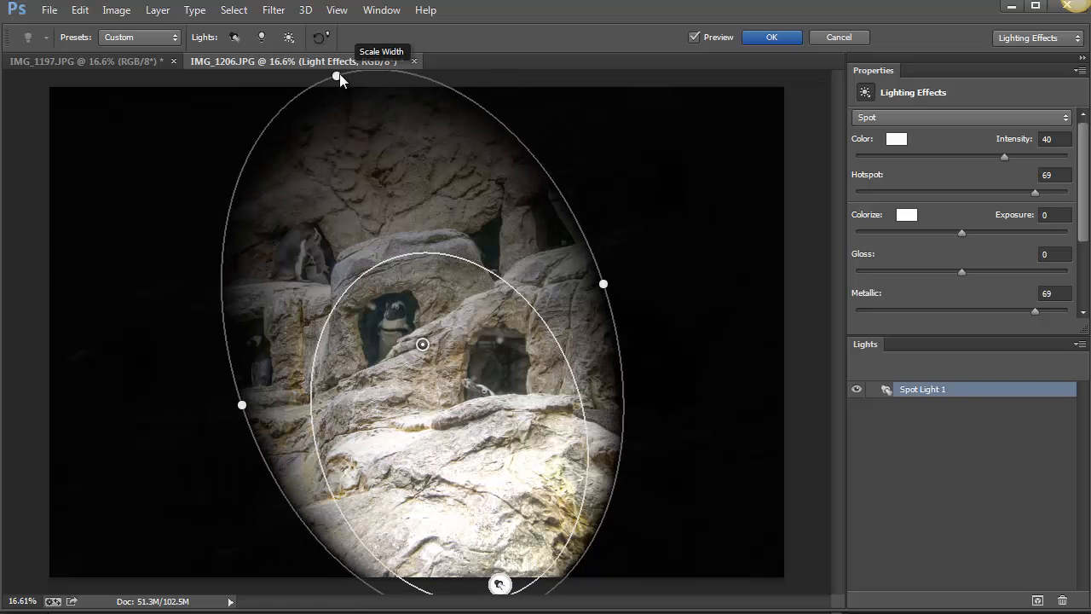
left_click_drag(338, 76, 318, 60)
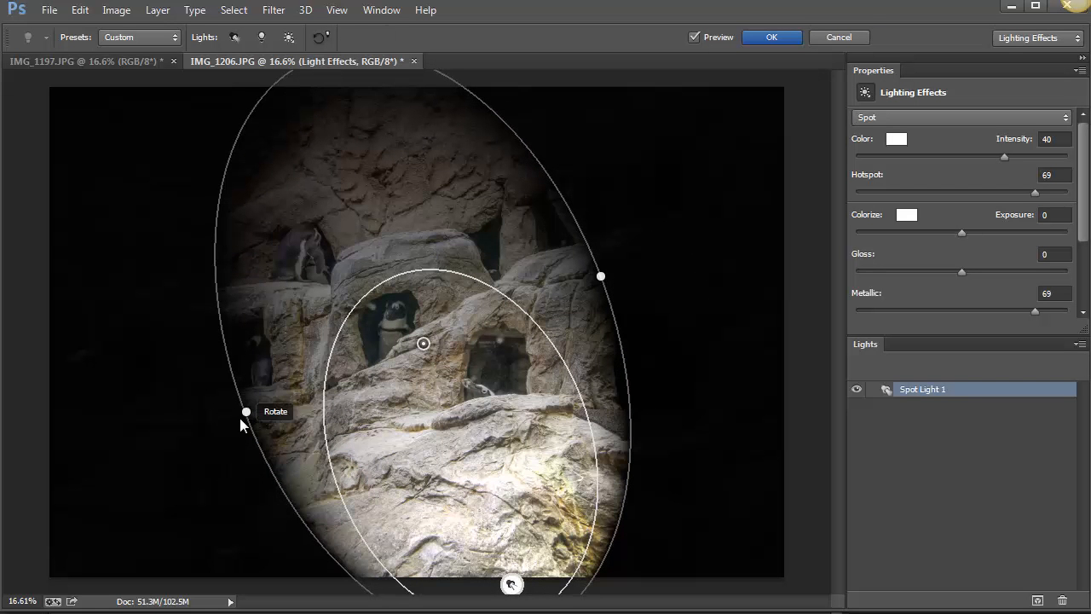
left_click_drag(244, 422, 228, 435)
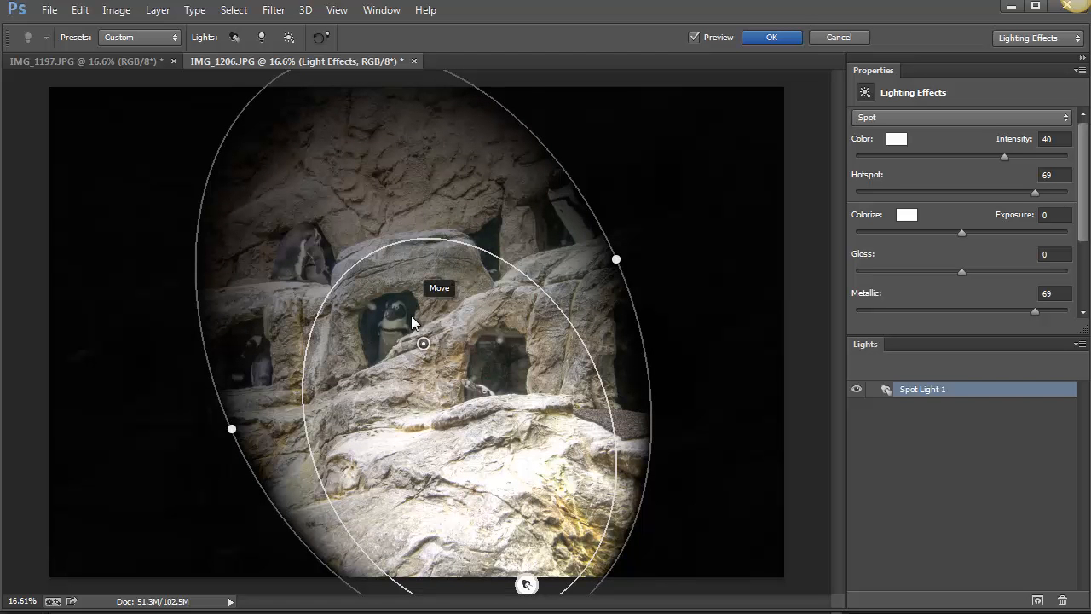
left_click_drag(428, 347, 297, 336)
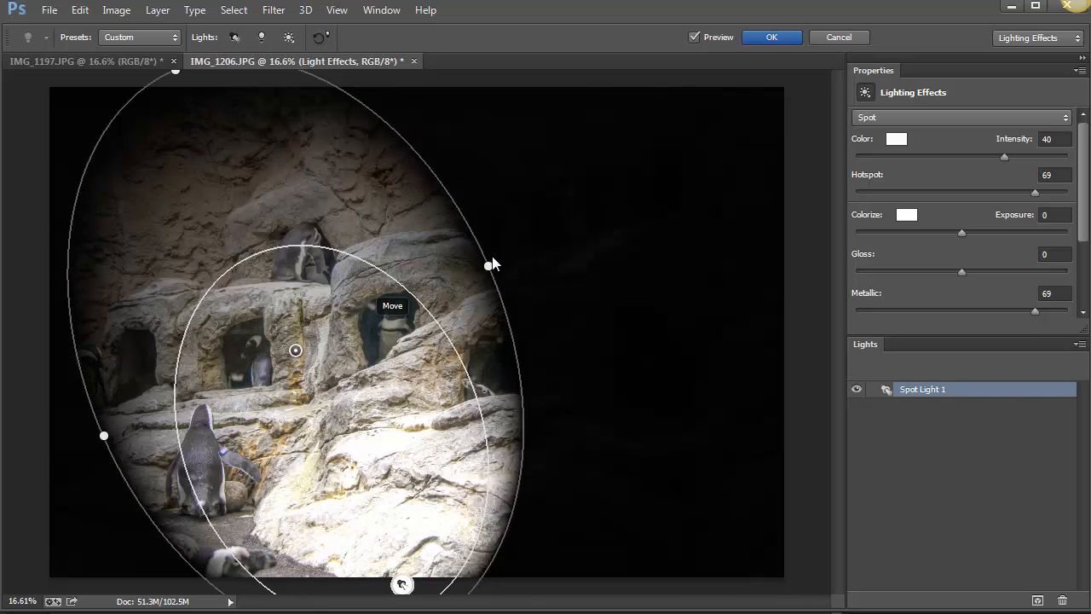
left_click_drag(511, 266, 607, 279)
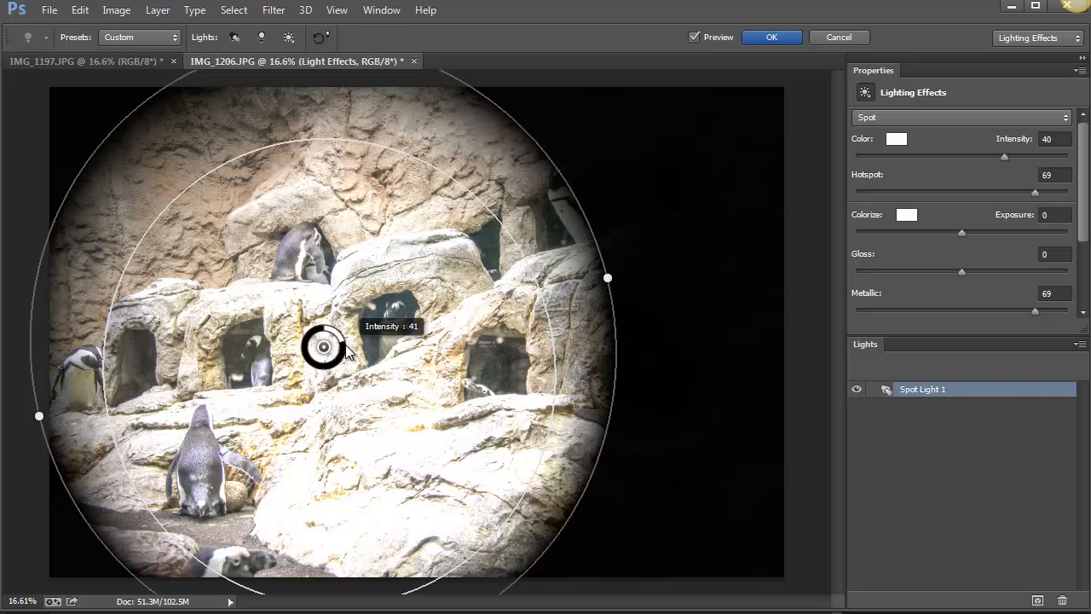
Lower the spotlight's intensity to 23, compare the photo with and without the effect, and apply the filter.
left_click_drag(345, 352, 337, 327)
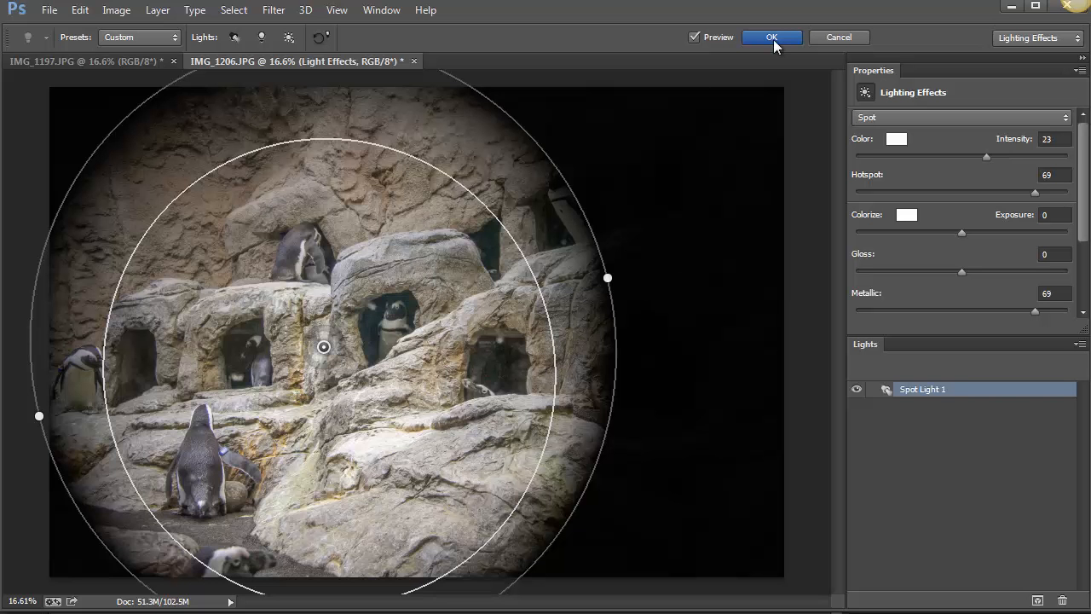
left_click(703, 43)
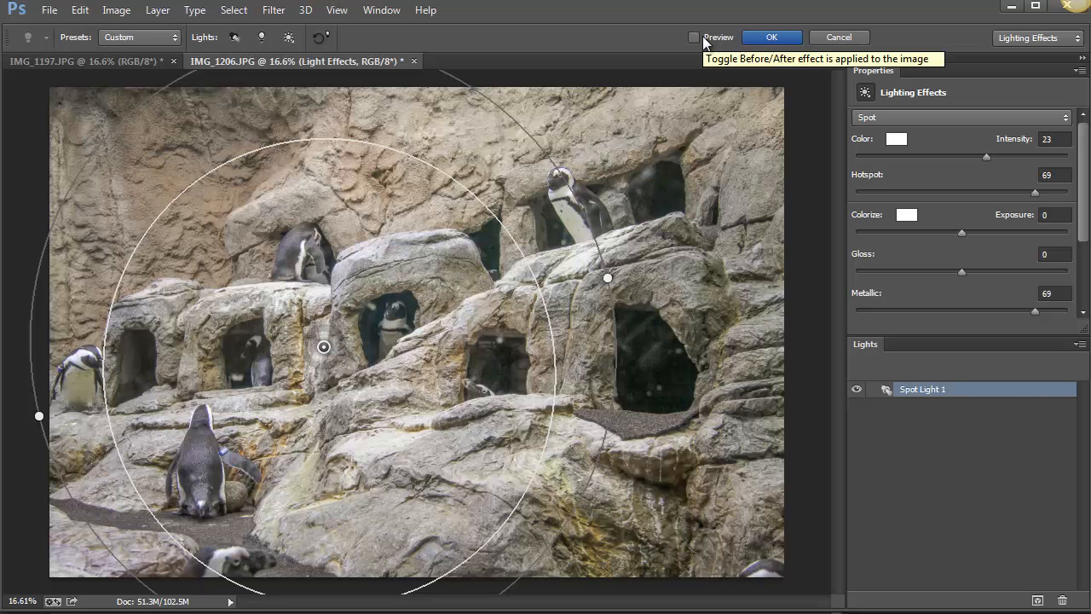
left_click(703, 44)
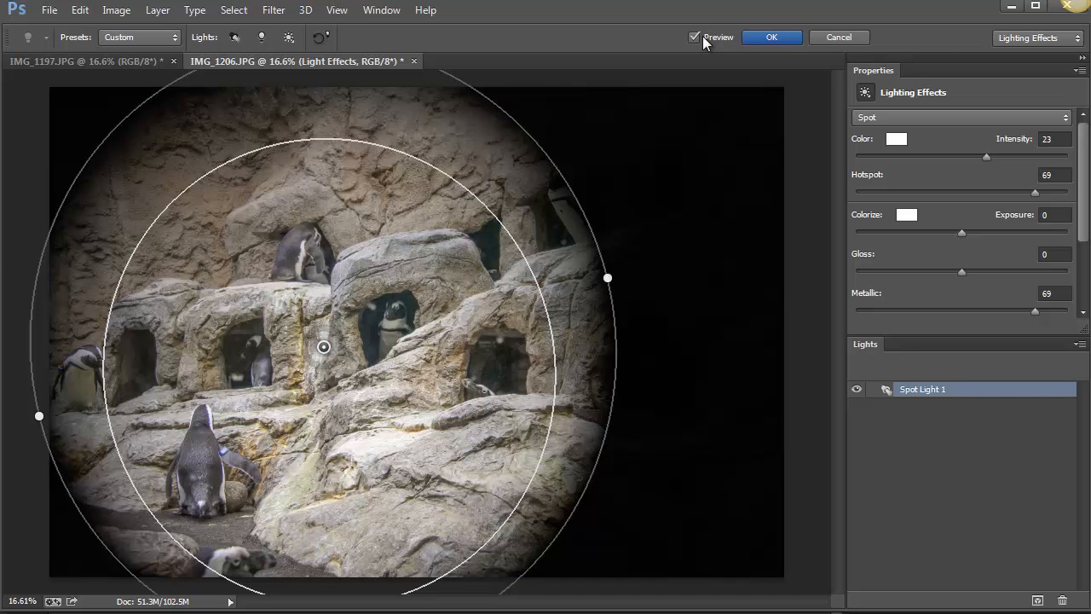
left_click(704, 43)
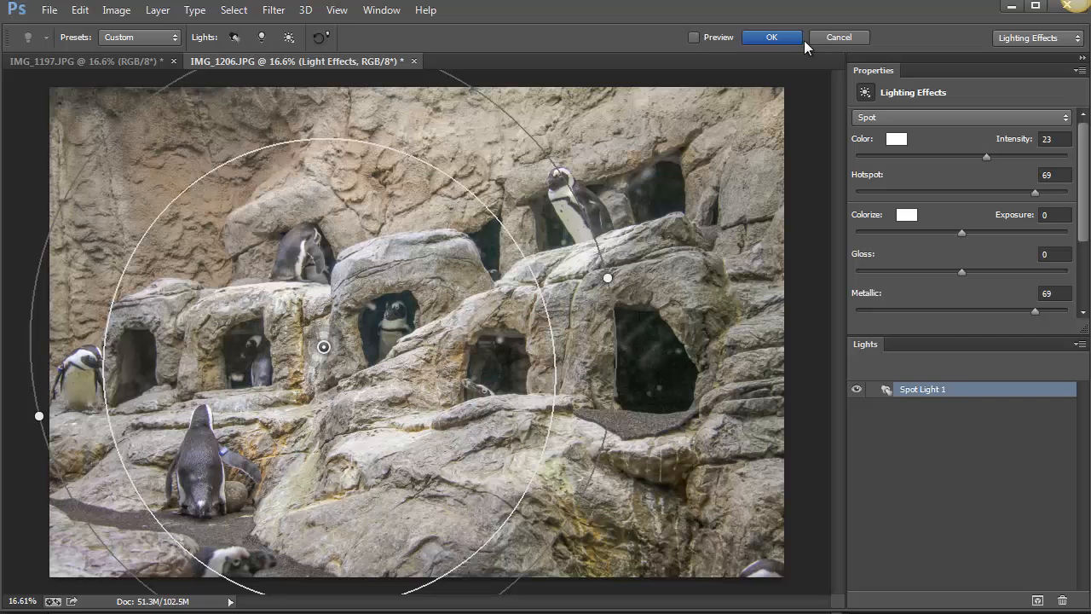
left_click(693, 41)
left_click(767, 37)
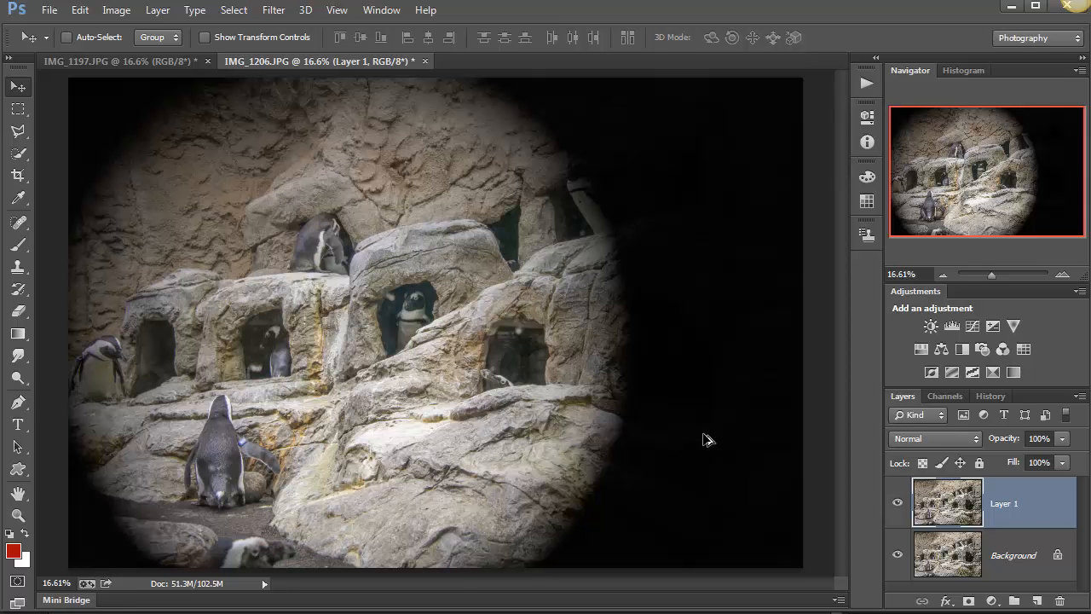
Undo the applied lighting, reopen the Lighting Effects filter on Layer 1, and load the Five Lights Down preset.
key("ctrl+z")
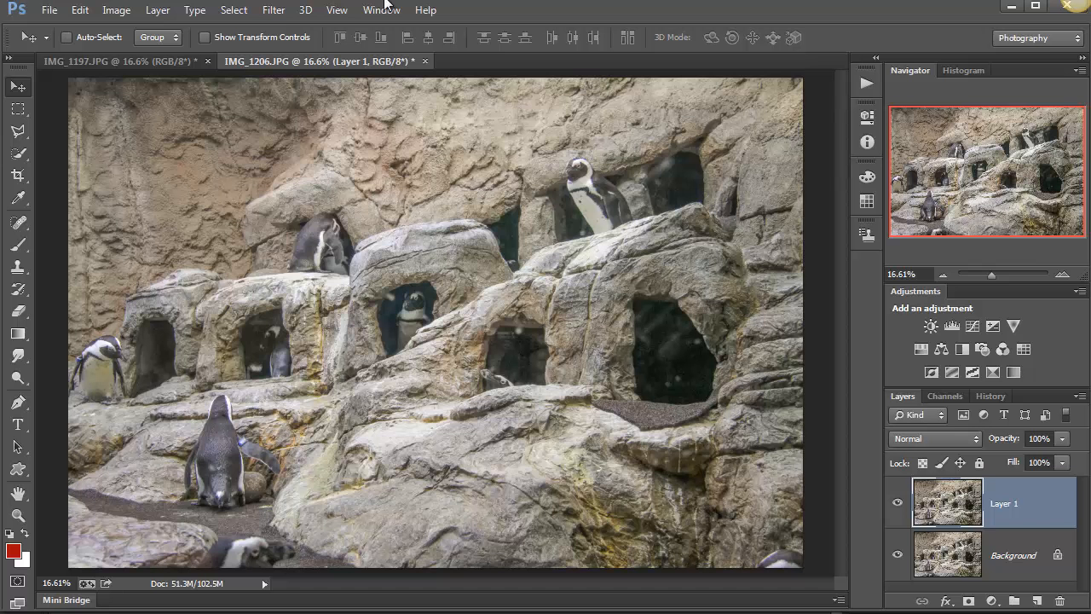
left_click(284, 11)
mouse_move(335, 266)
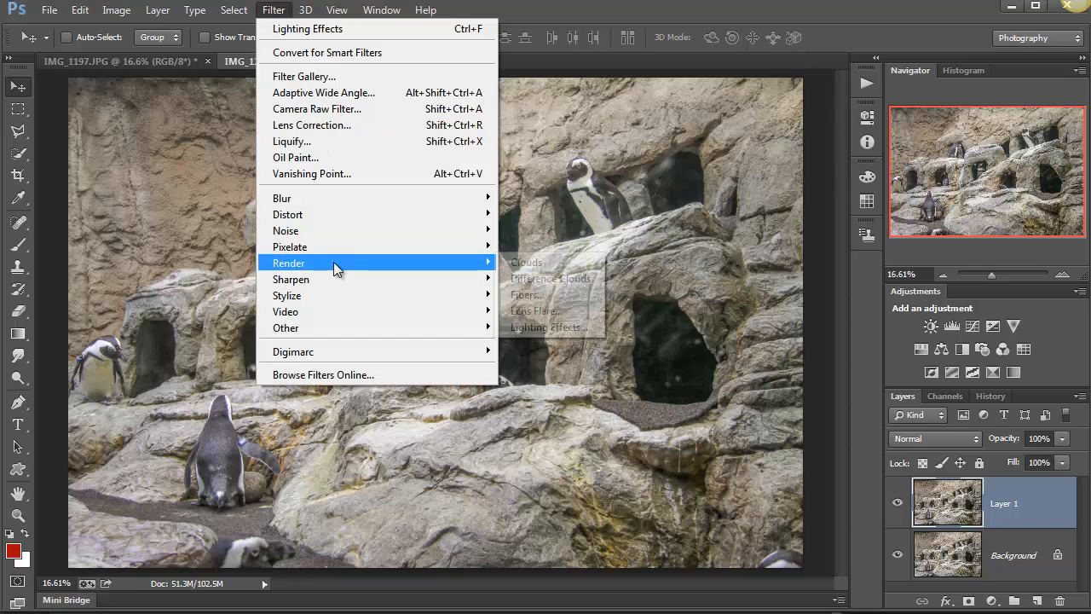
left_click(549, 328)
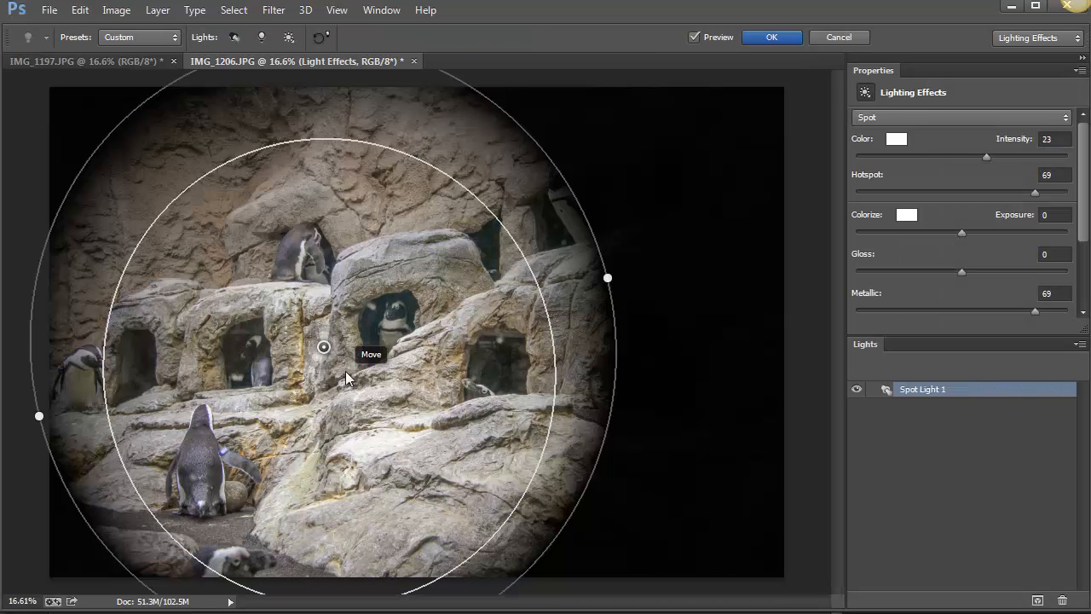
mouse_move(341, 361)
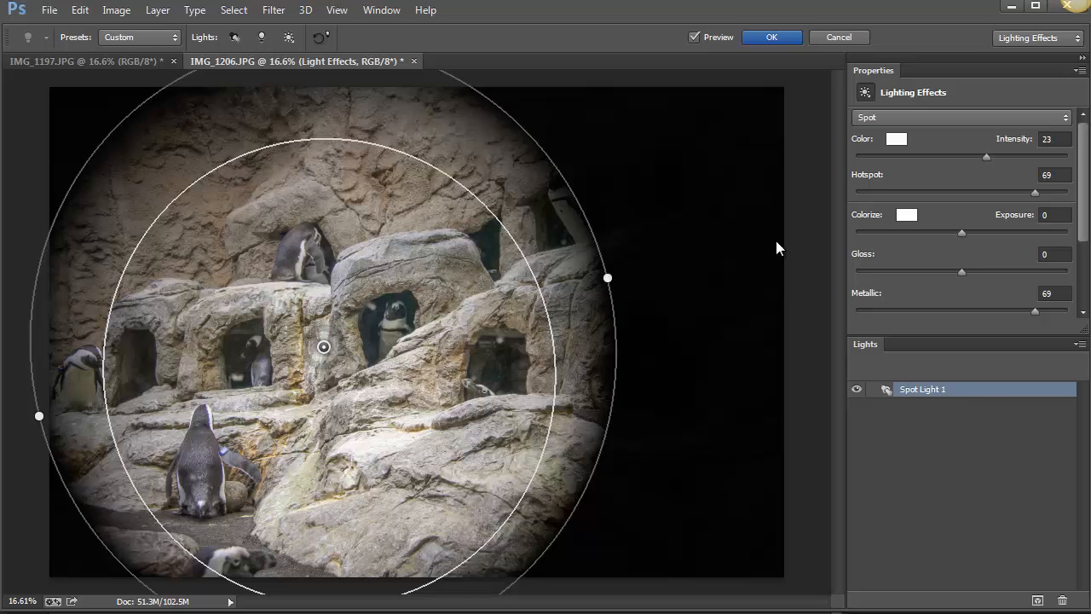
left_click(148, 39)
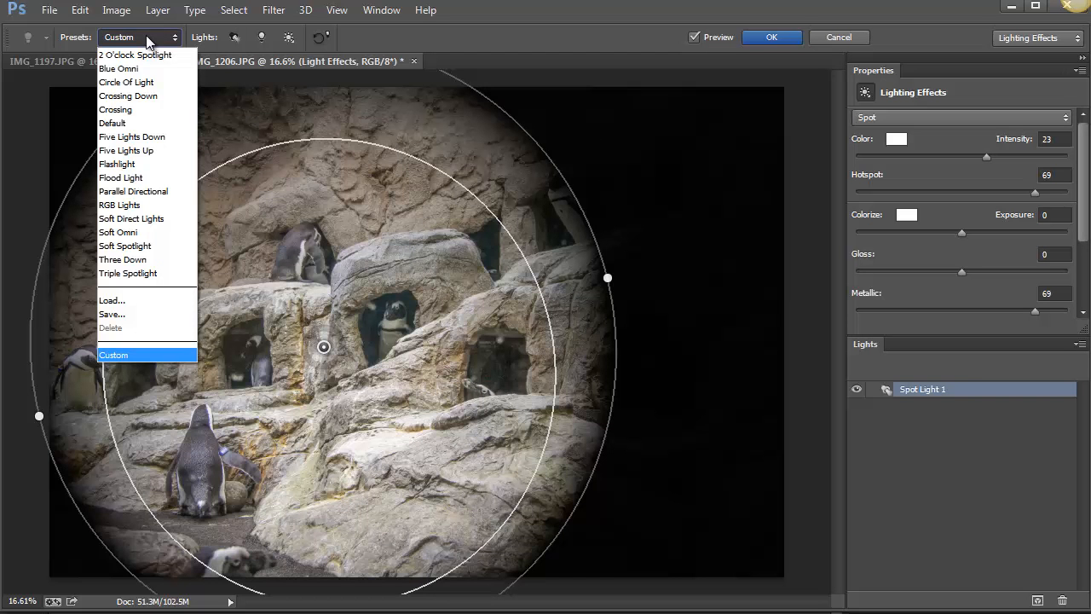
left_click(136, 138)
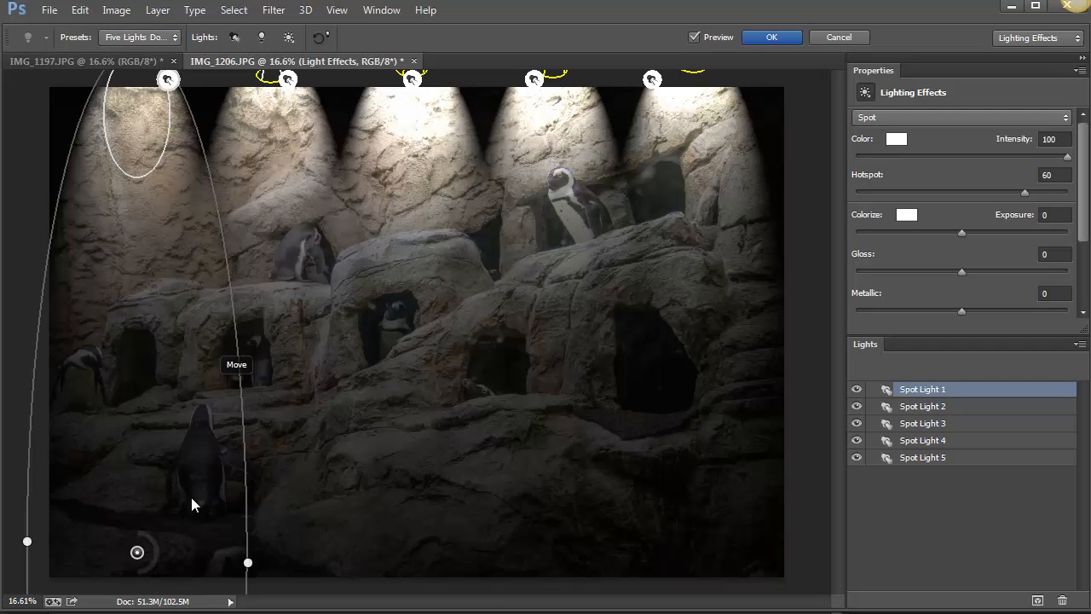
Widen Spot Light 1 across the photo's left half, shift it slightly upward, and set its intensity to 33.
left_click_drag(141, 558, 481, 529)
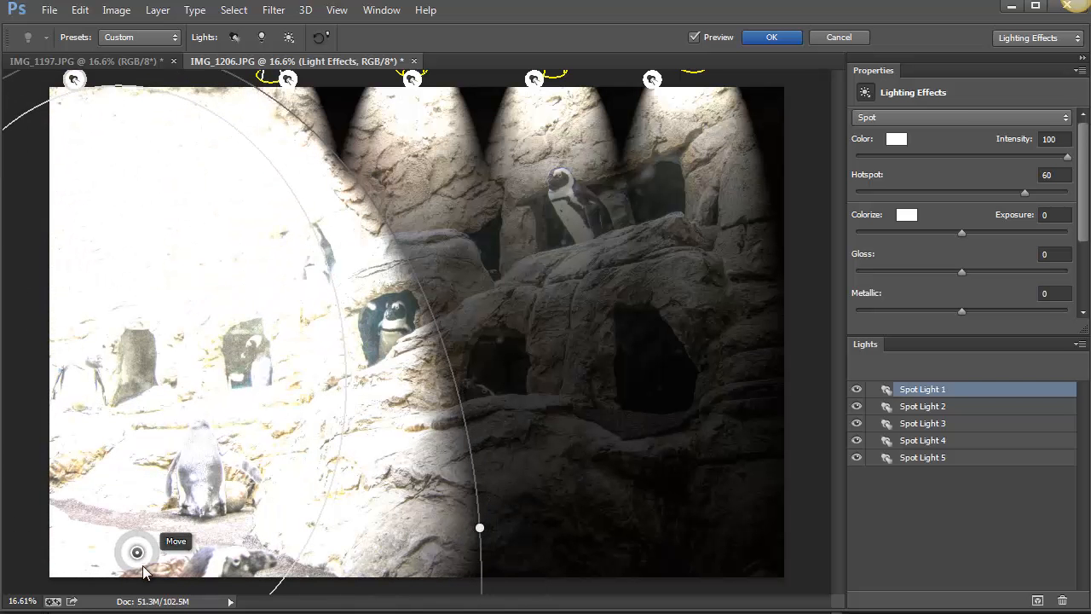
left_click_drag(146, 571, 134, 570)
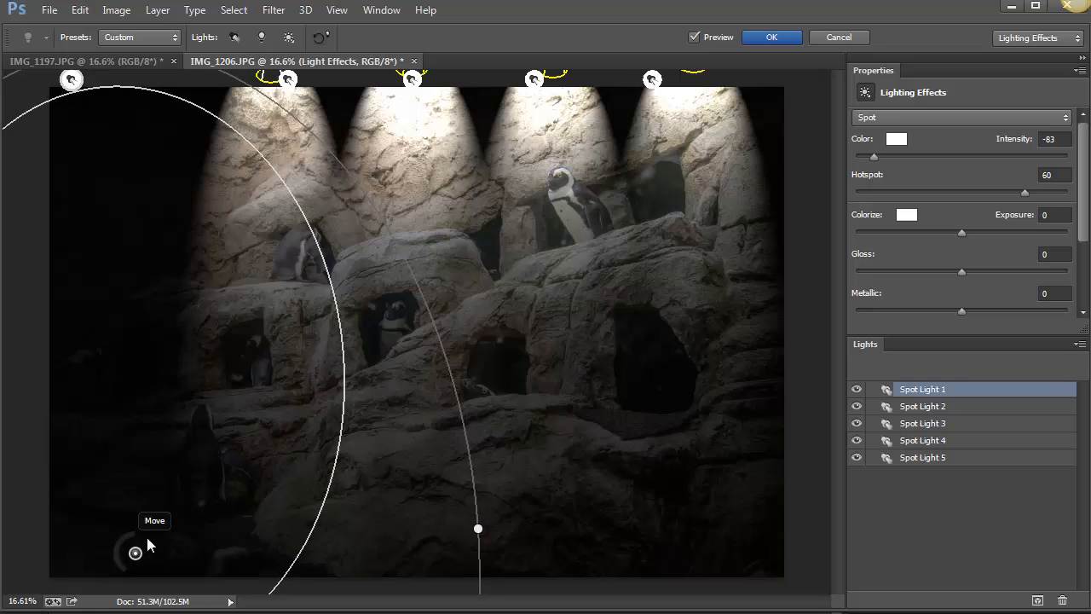
left_click_drag(139, 550, 149, 516)
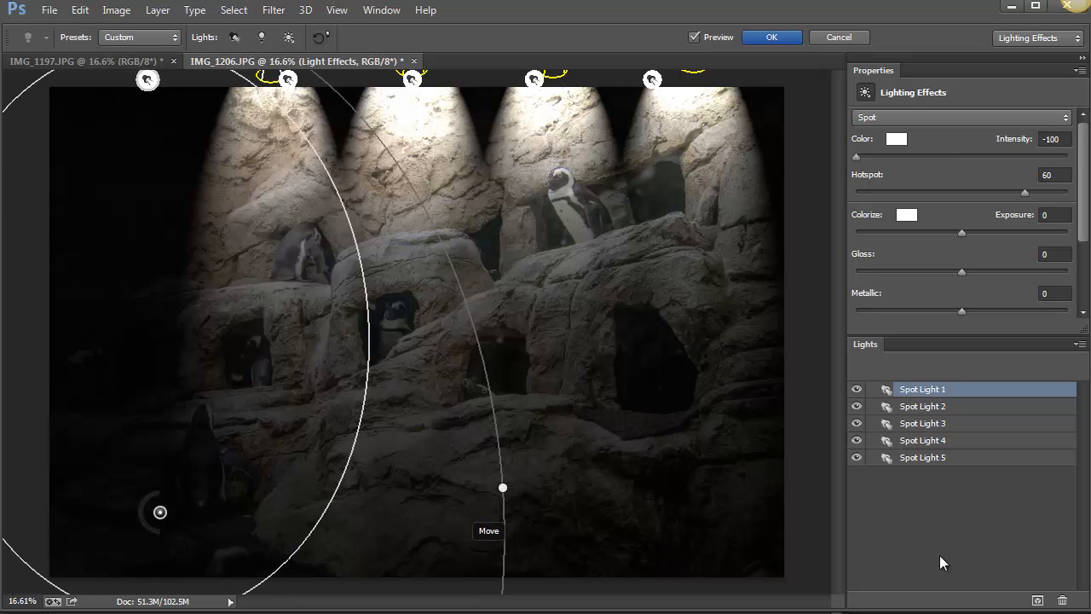
left_click_drag(150, 515, 172, 508)
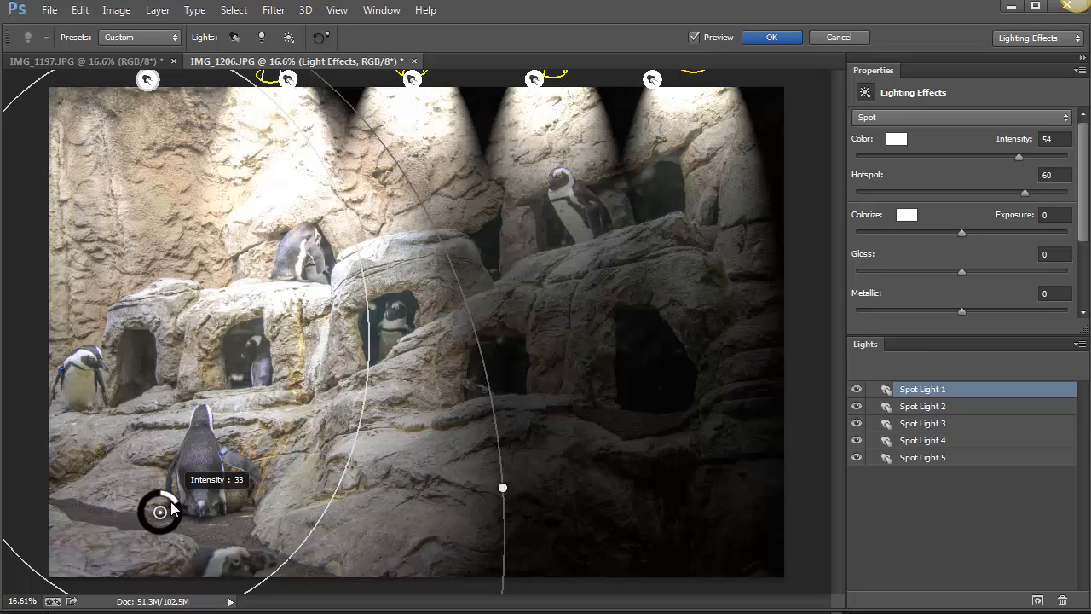
left_click_drag(172, 508, 172, 508)
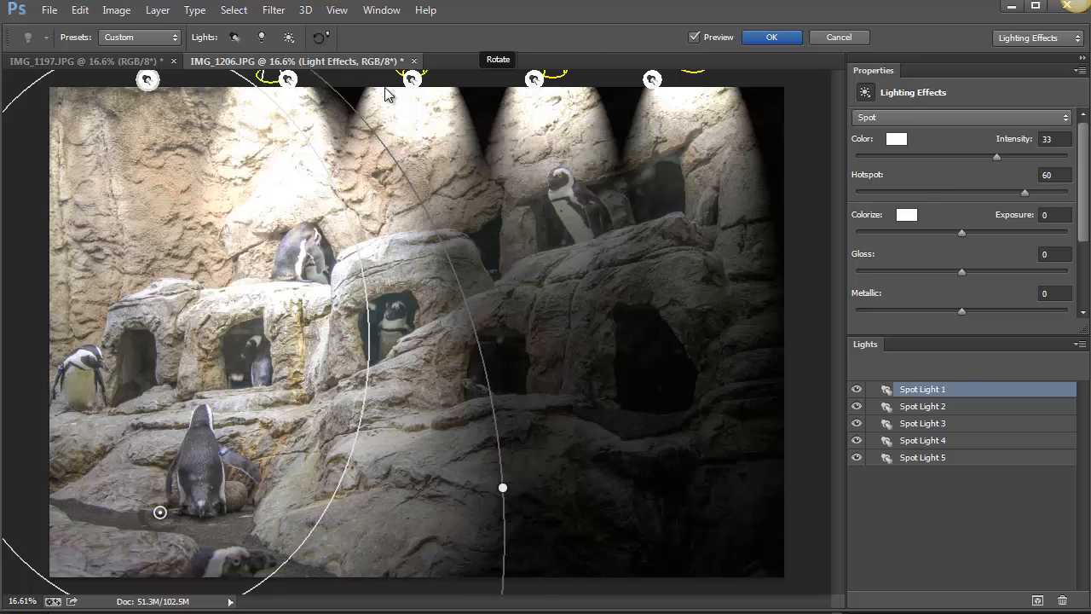
Change the color of Spot Light 3, the middle light, to red with hue 0, saturation 95% and brightness 93%.
left_click(412, 79)
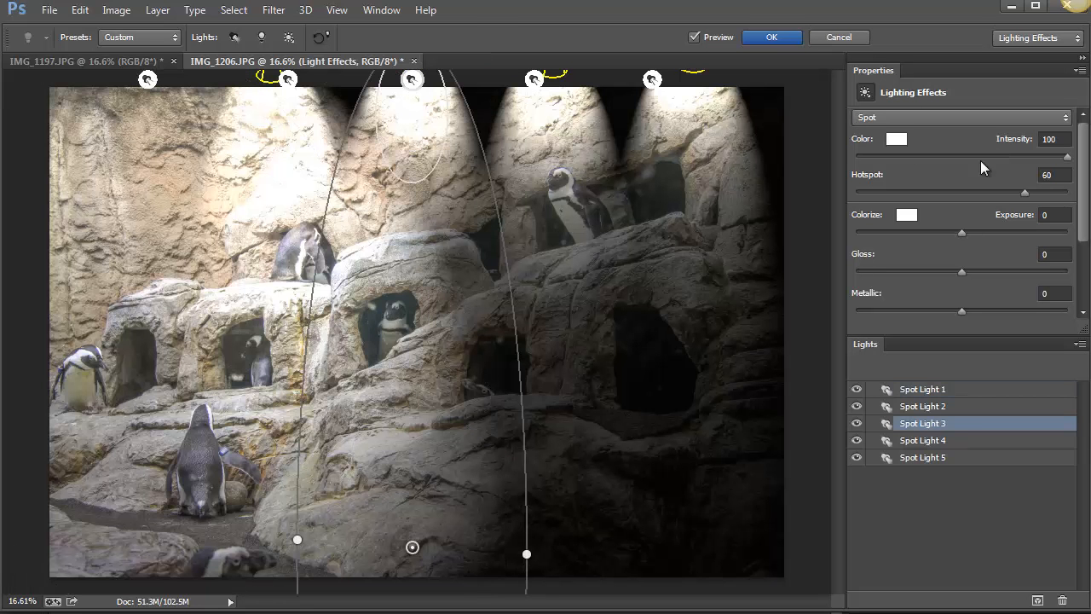
left_click(902, 137)
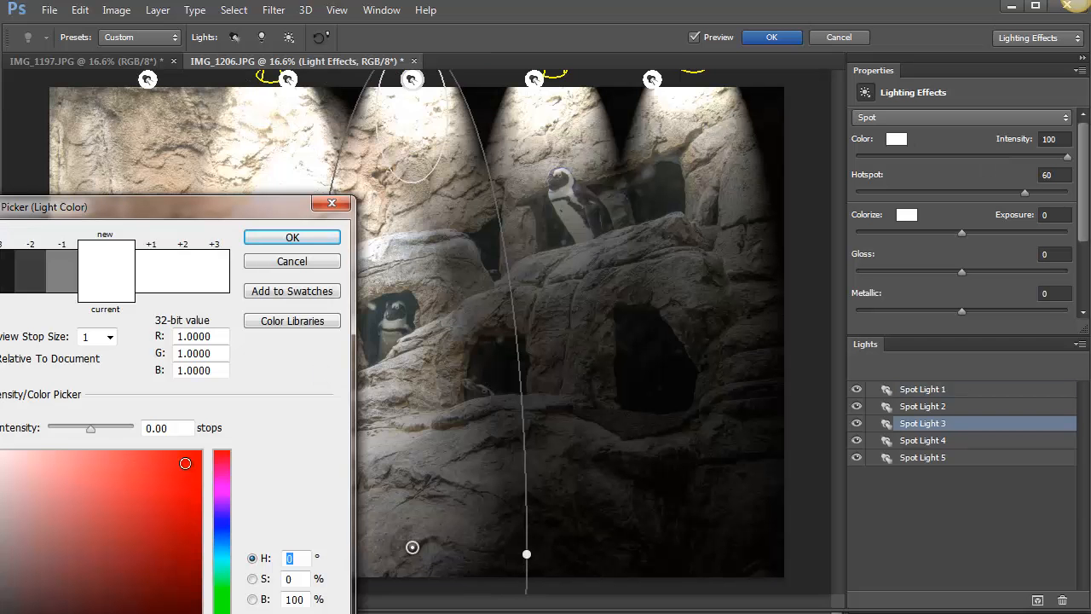
left_click(190, 464)
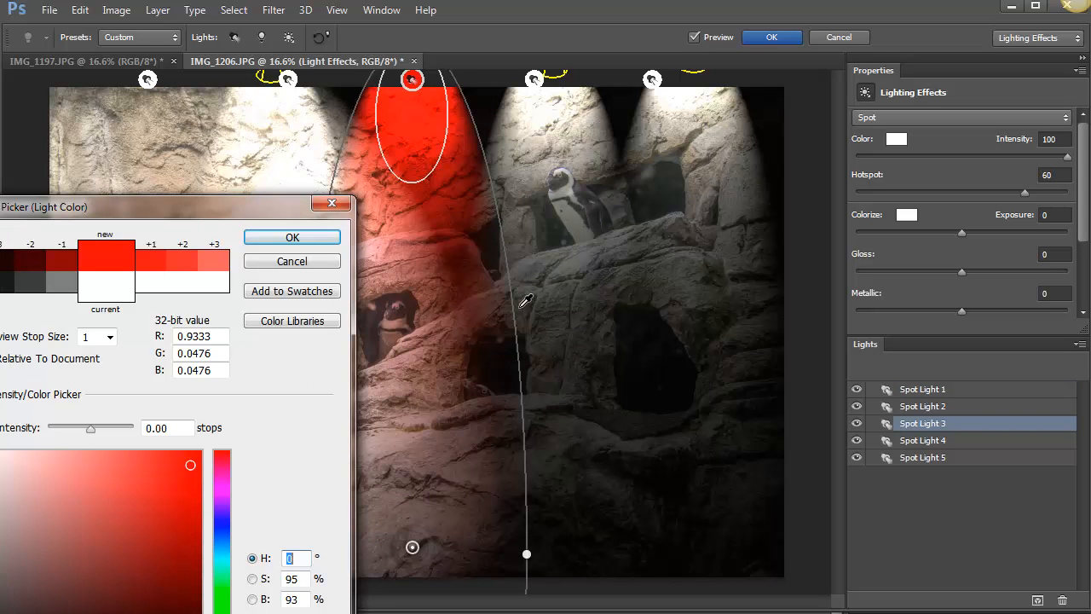
left_click(273, 239)
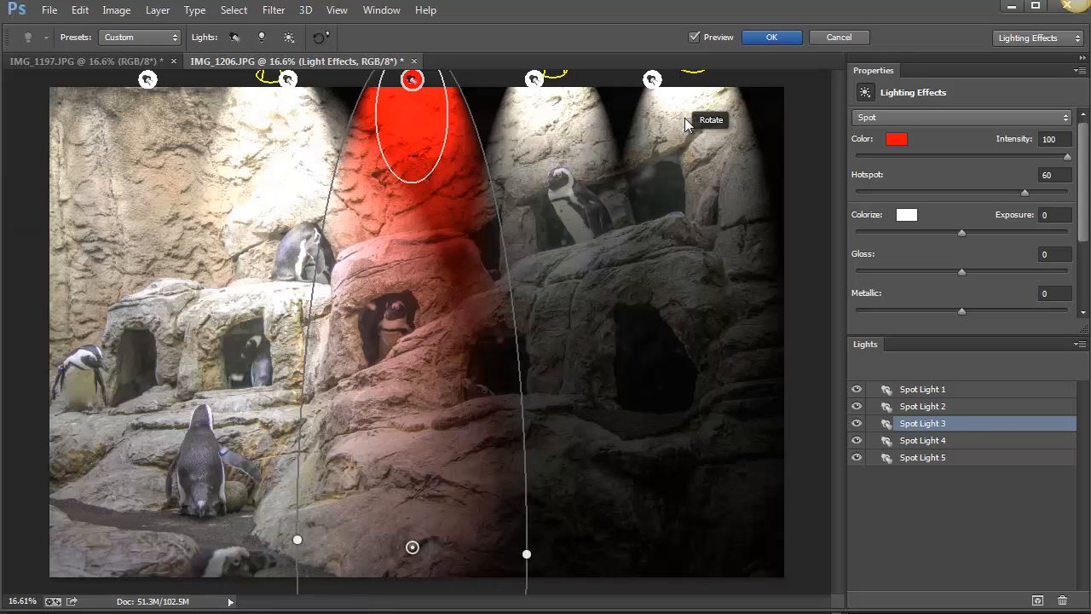
Try a blue color for Spot Light 5, the far-right light, with hue 230, saturation 94% and brightness 85%.
left_click(652, 80)
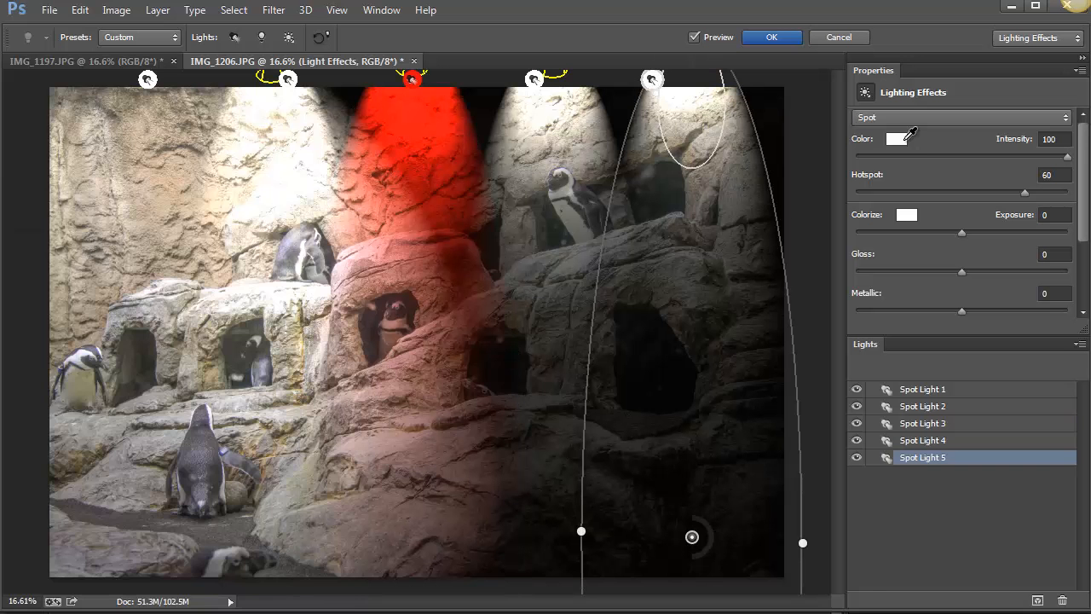
left_click(905, 140)
left_click(225, 529)
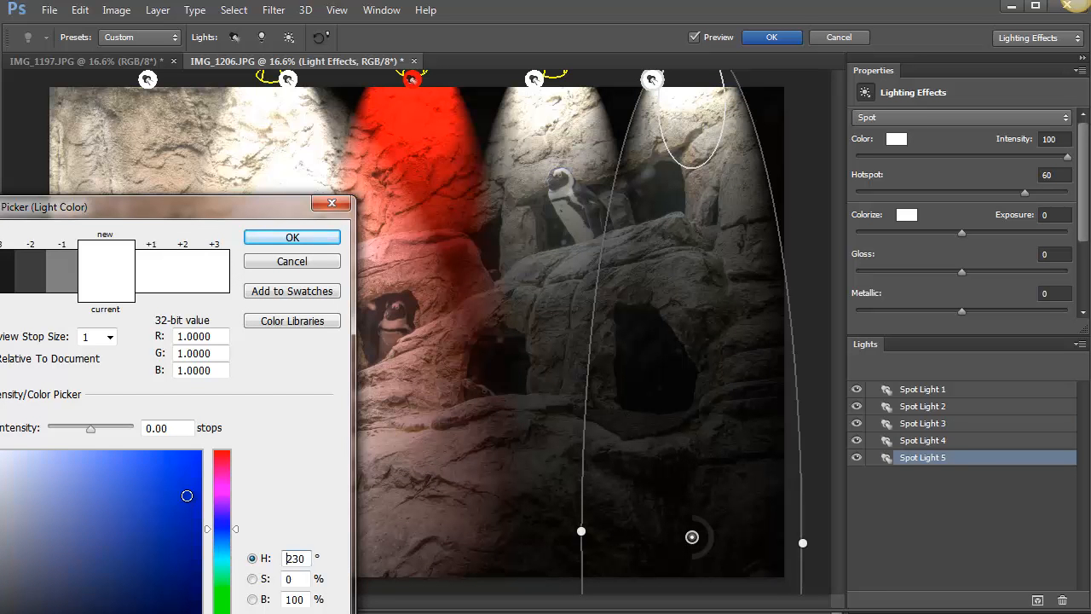
left_click(189, 483)
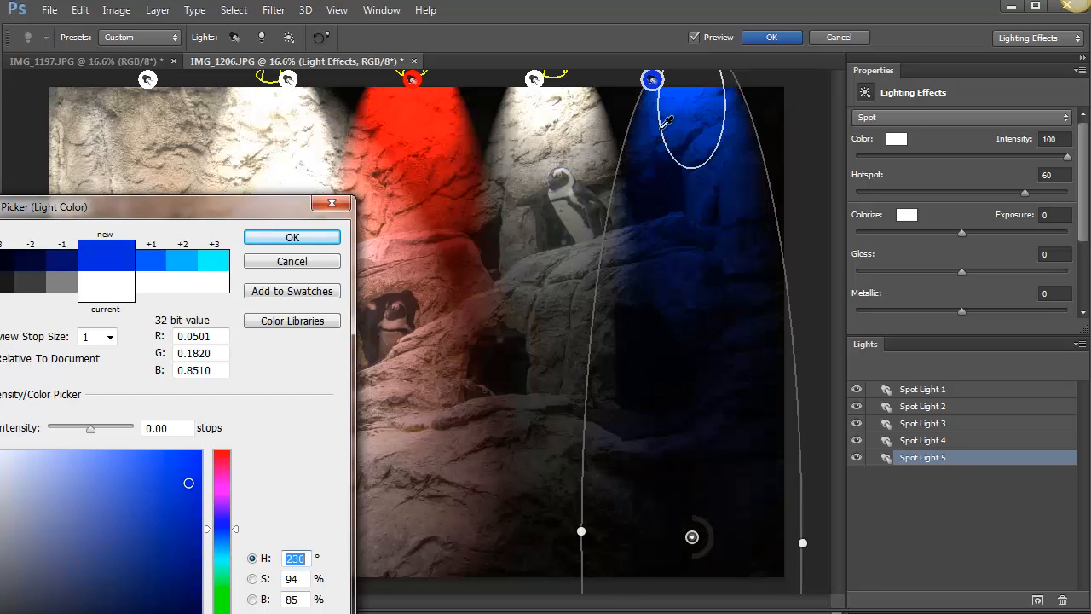
left_click(534, 82)
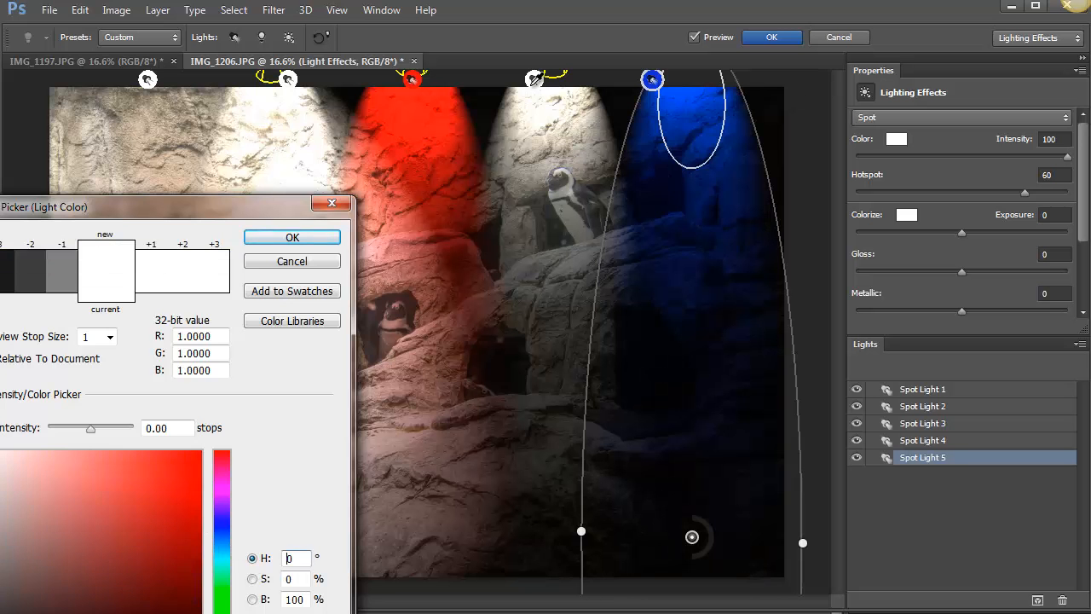
left_click(316, 238)
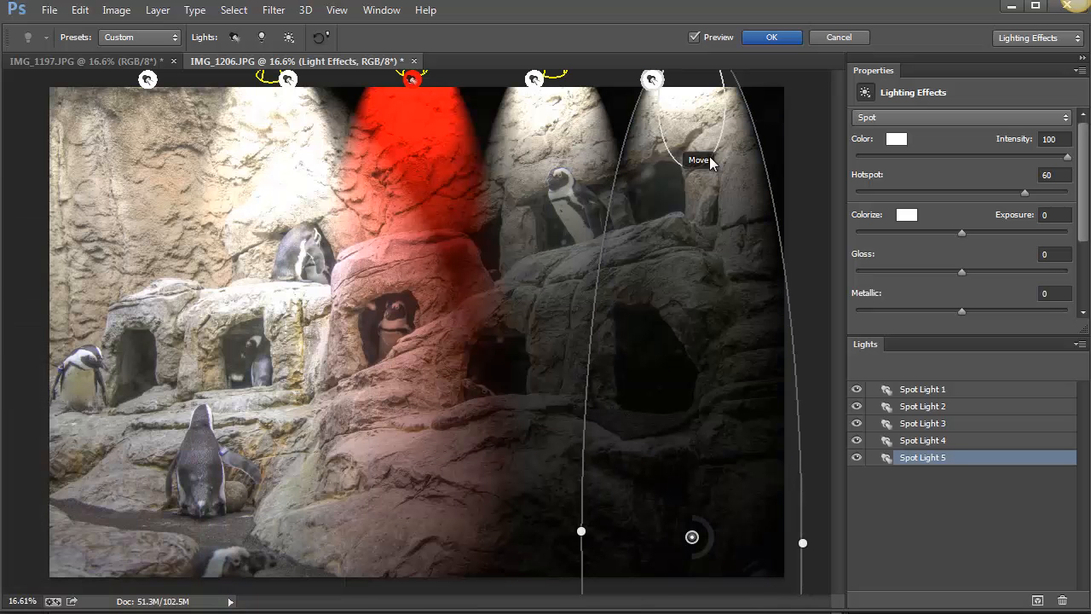
Change the color of Spot Light 5 to blue with hue 241, saturation 78% and brightness 87%.
left_click(896, 138)
left_click(221, 521)
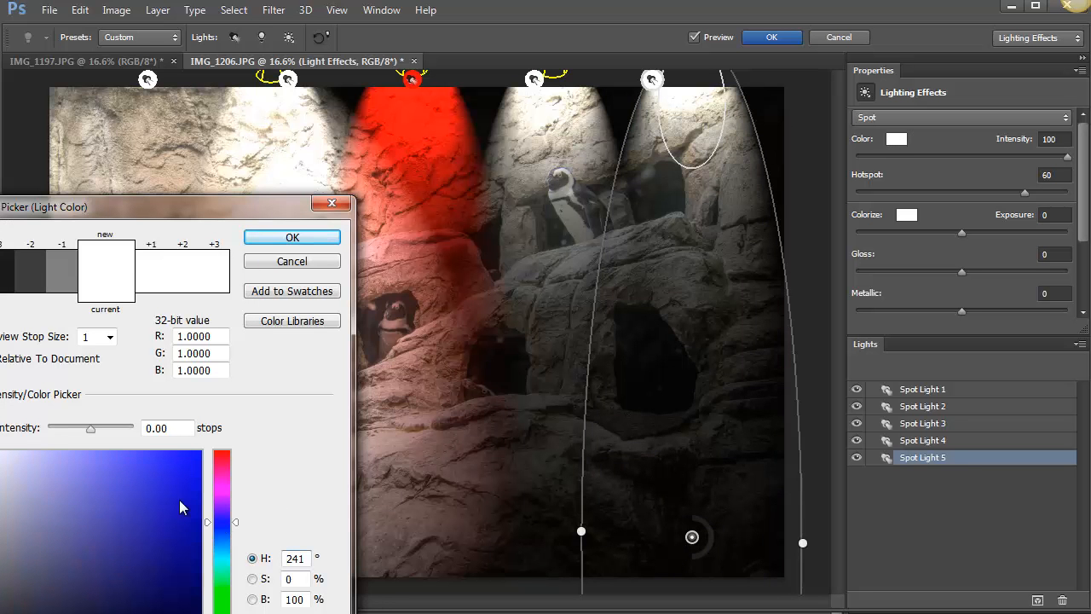
left_click(176, 499)
left_click(153, 479)
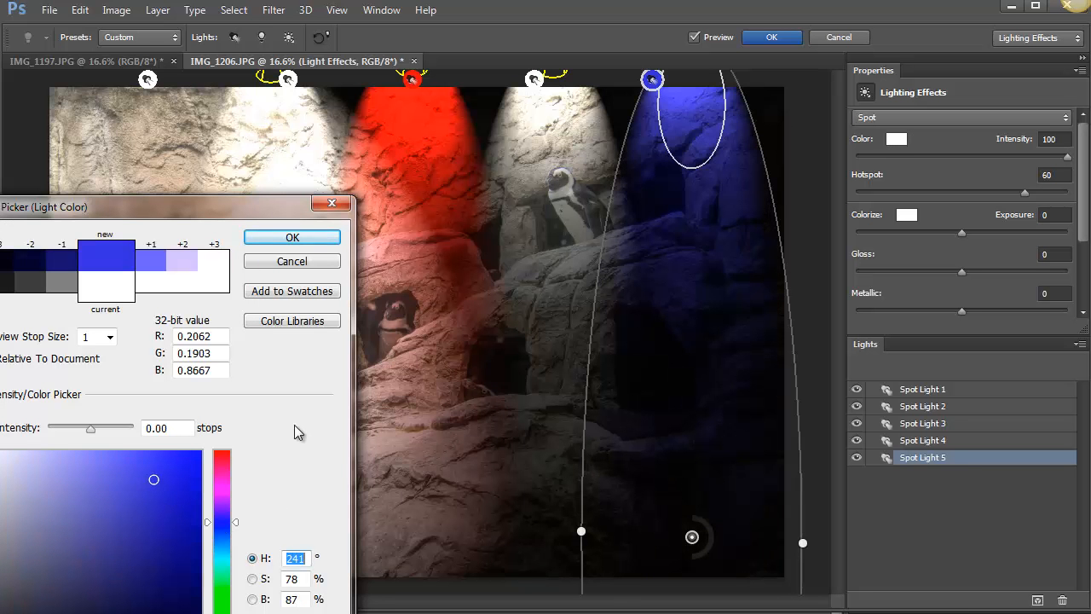
left_click(313, 240)
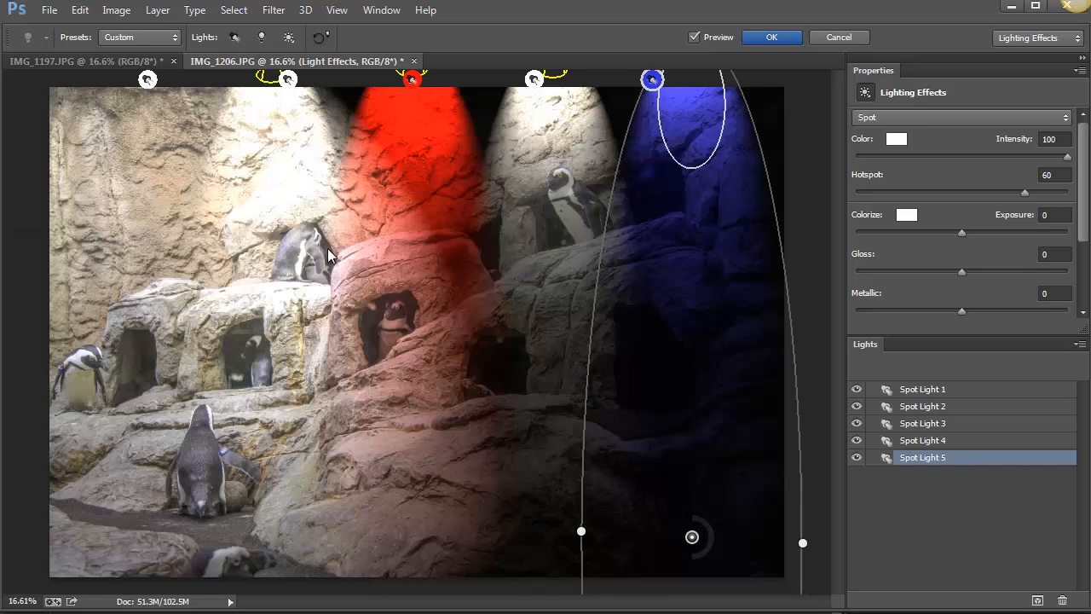
Change the color of Spot Light 4 to green with hue 137, saturation 96% and brightness 66%.
left_click(536, 81)
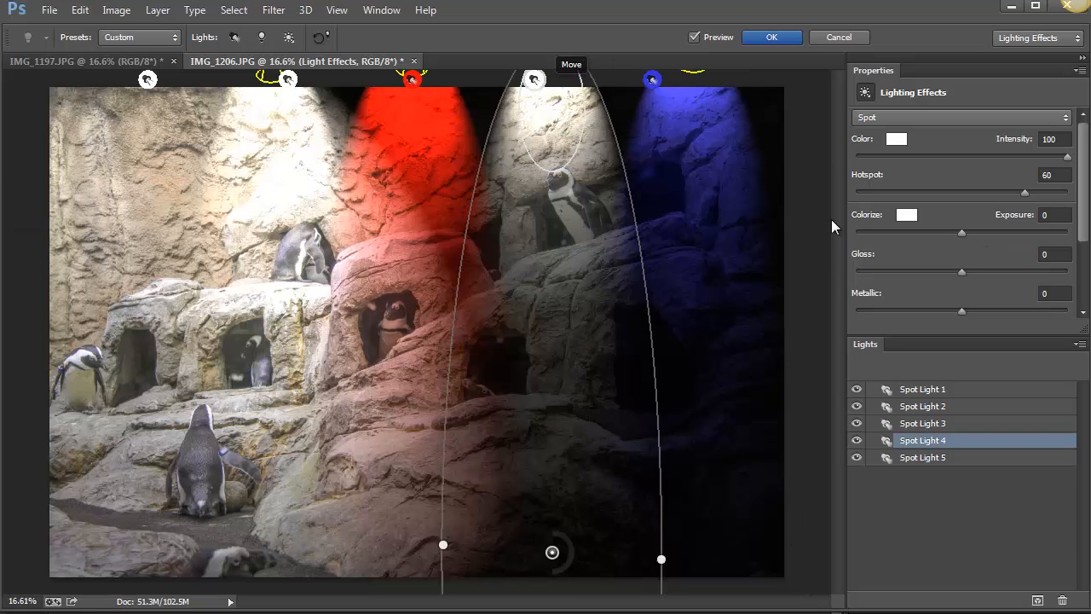
left_click(900, 142)
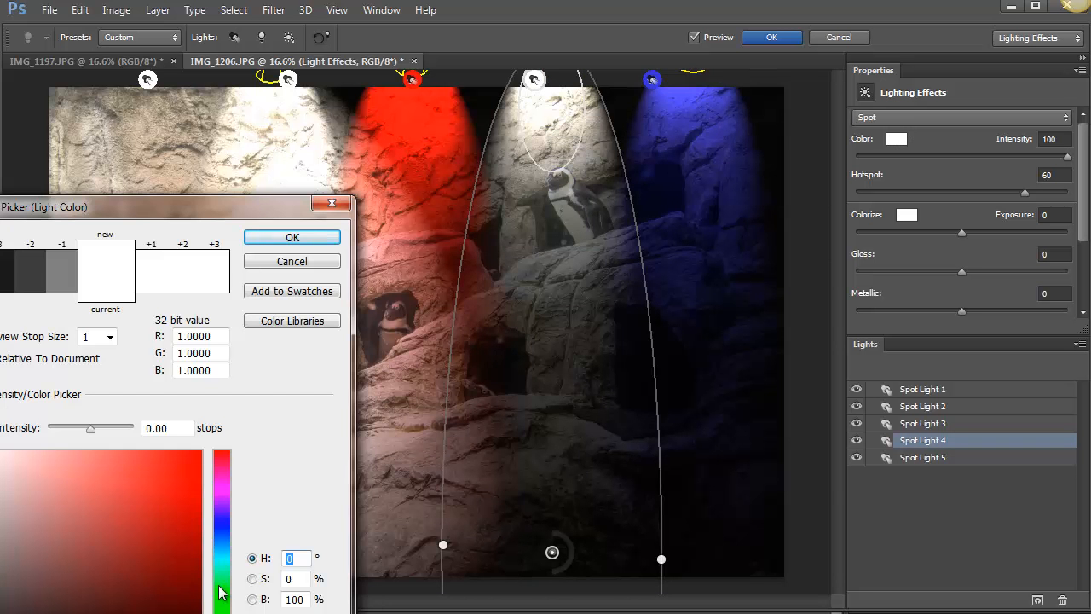
left_click(220, 586)
left_click(192, 526)
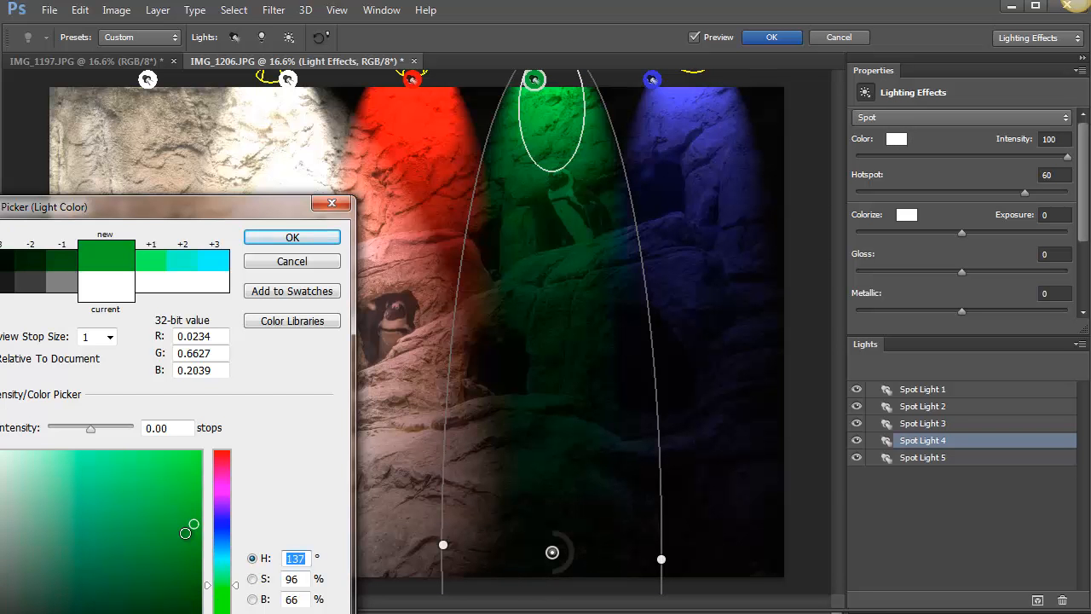
left_click(312, 239)
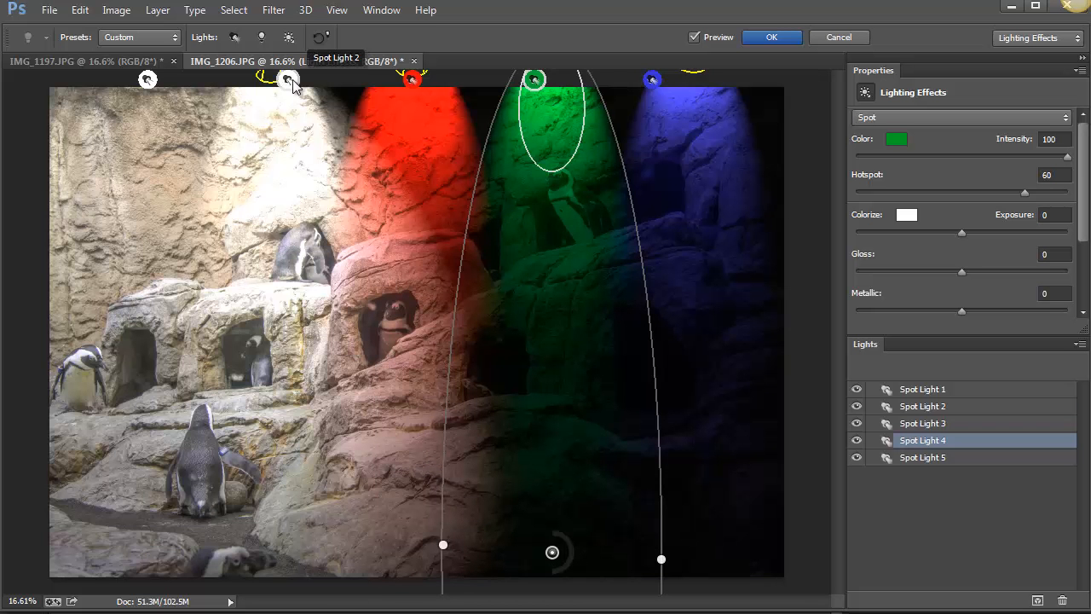
Change the color of Spot Light 2 to yellow with hue 56, saturation 86% and brightness 89%.
left_click(291, 82)
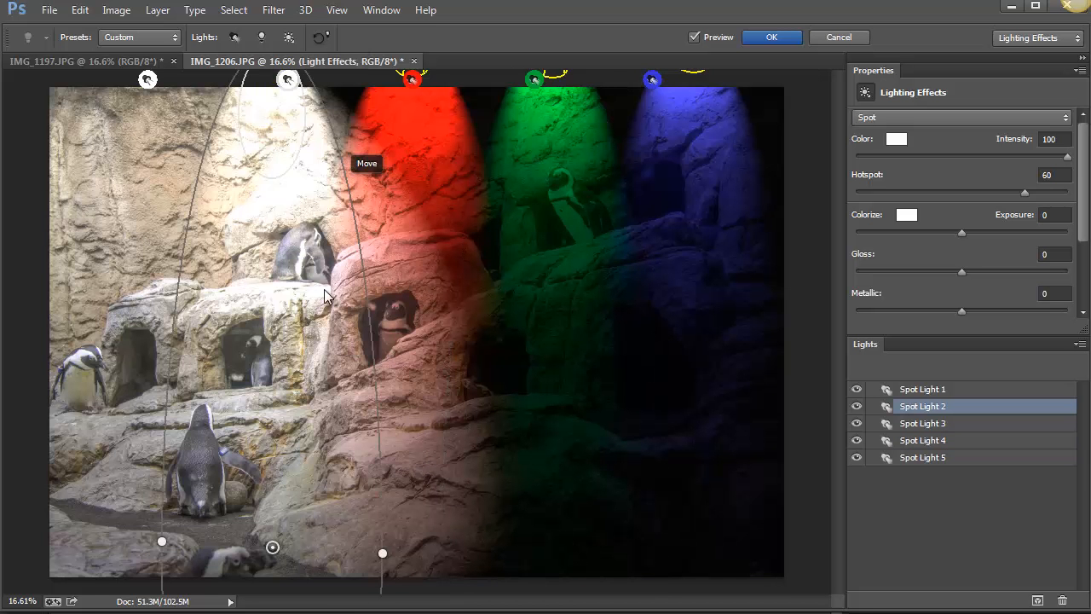
left_click(897, 139)
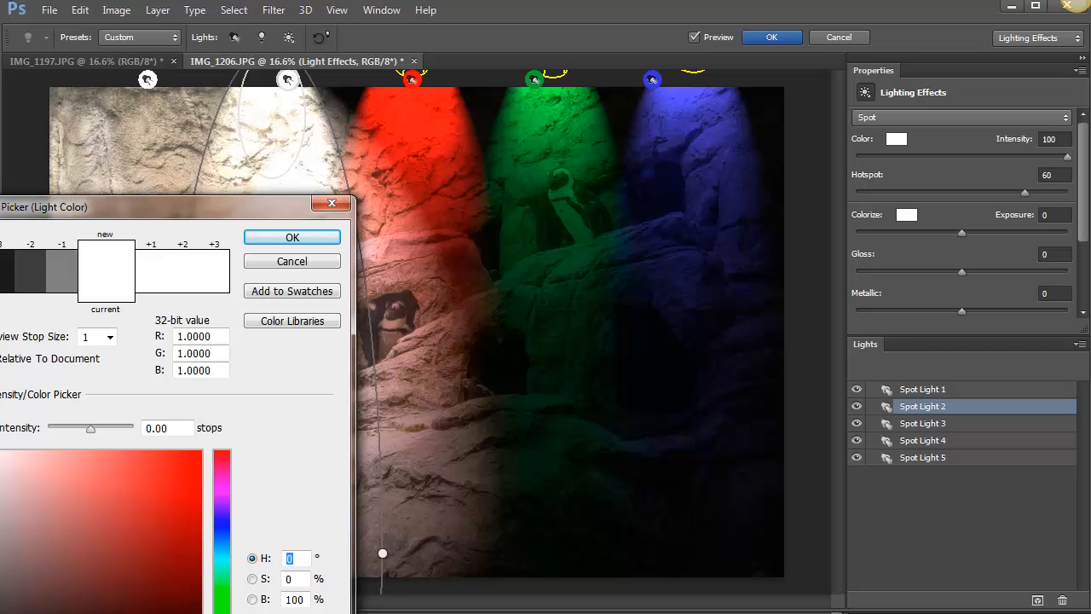
type("56")
left_click(171, 474)
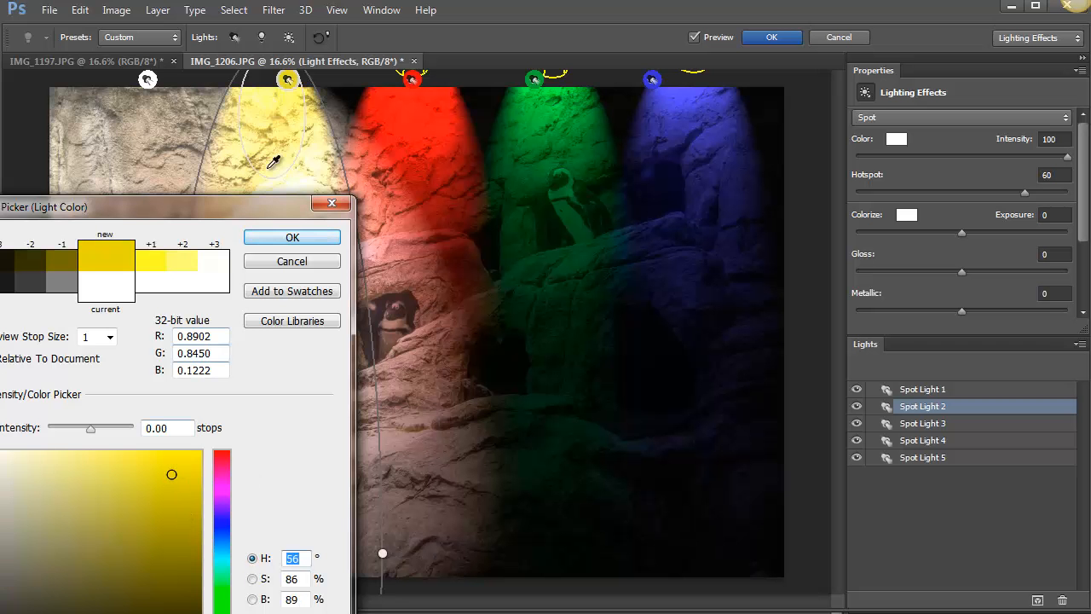
left_click(292, 237)
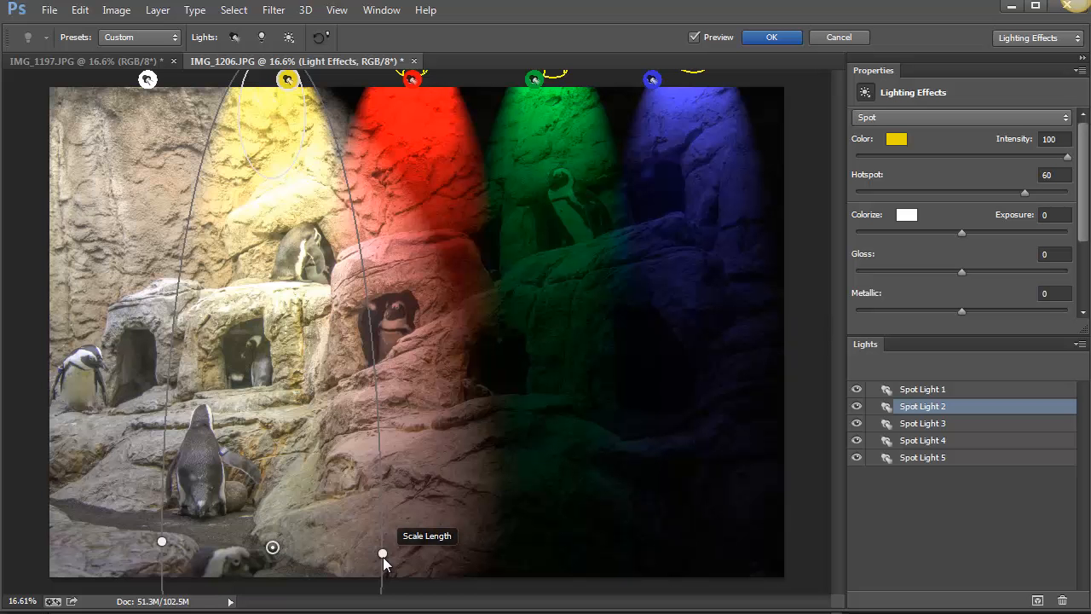
Narrow the yellow Spot Light 2 and move Spot Lights 3 and 4 to overlap it on the photo's left side.
left_click_drag(377, 543, 355, 525)
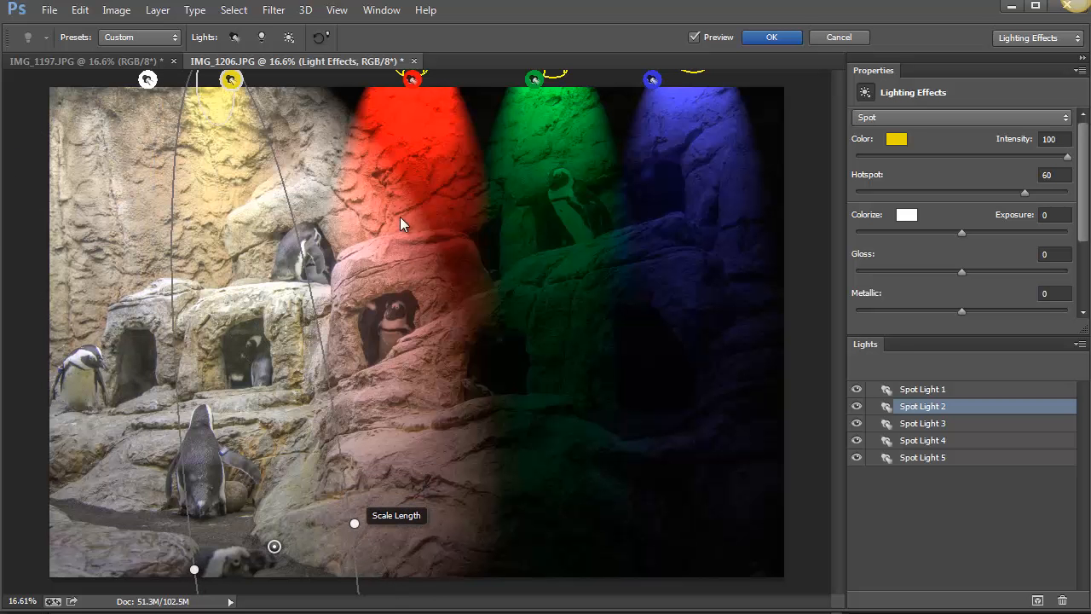
left_click(421, 128)
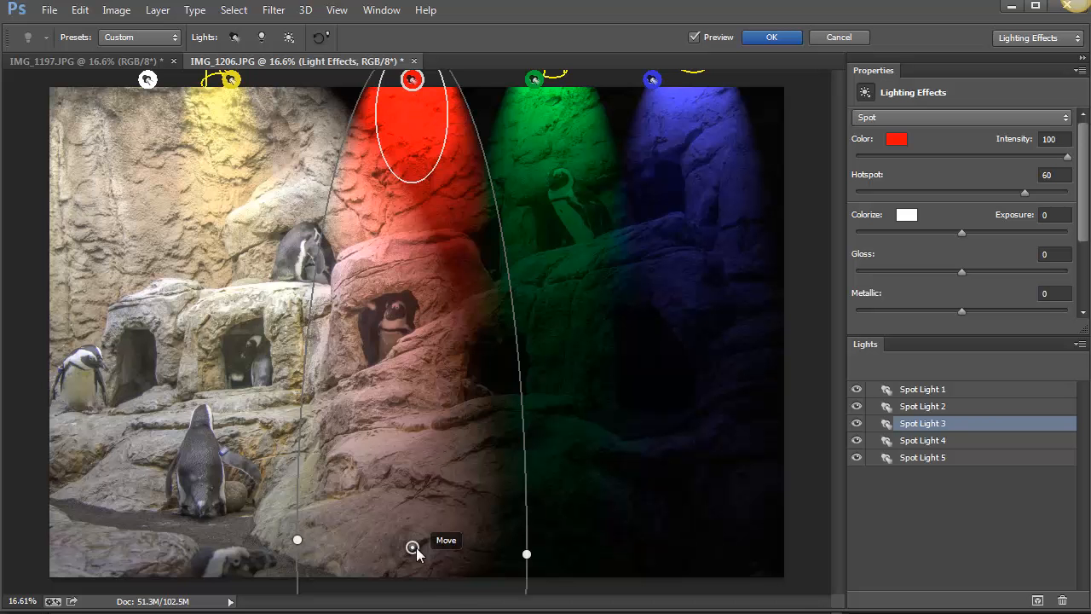
left_click_drag(411, 549, 220, 491)
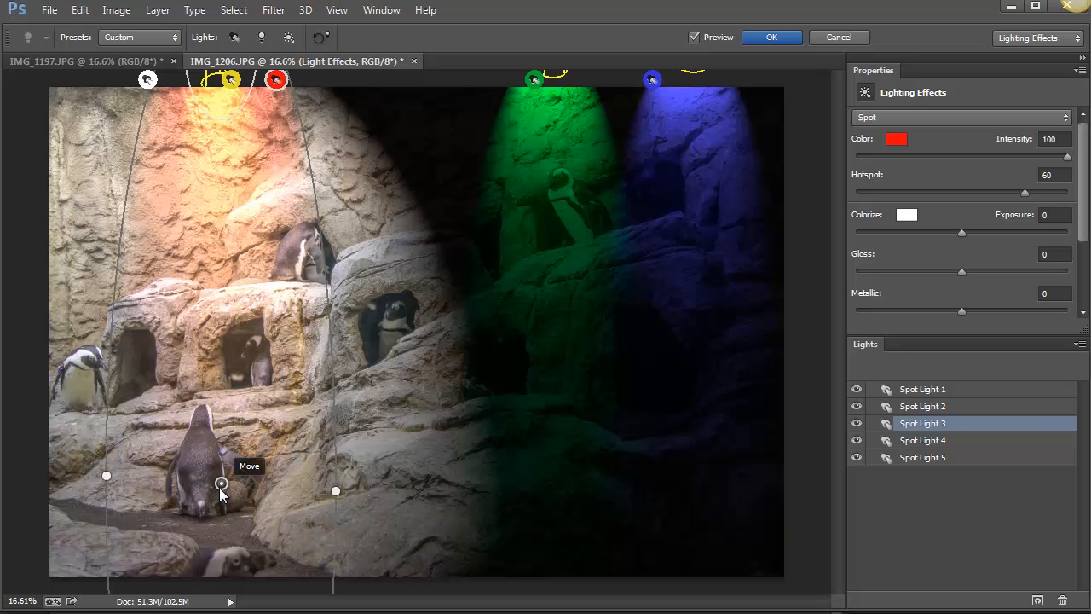
left_click(552, 72)
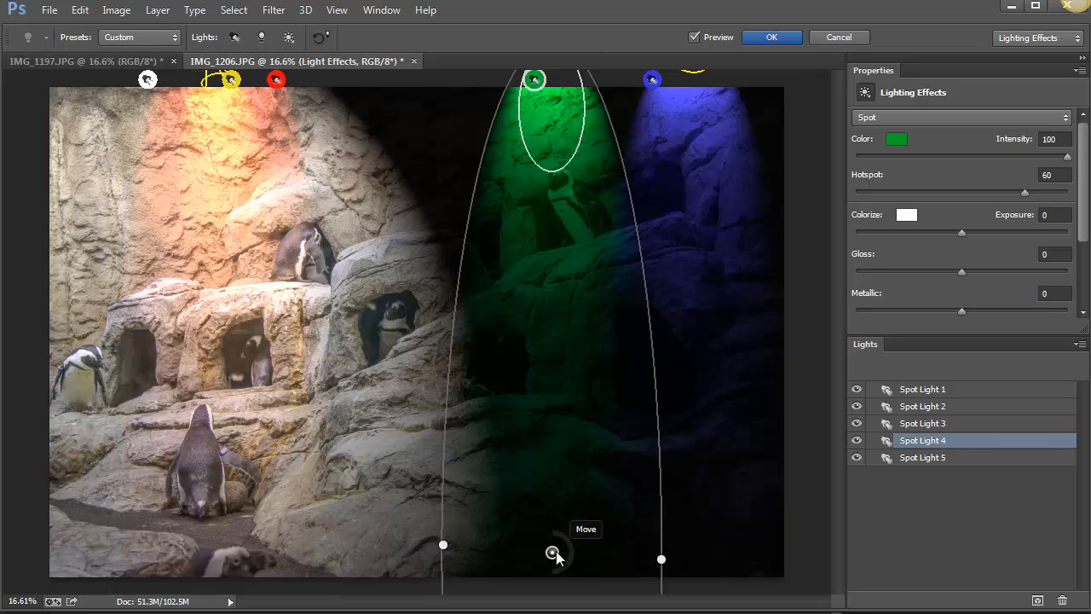
left_click_drag(554, 555, 221, 530)
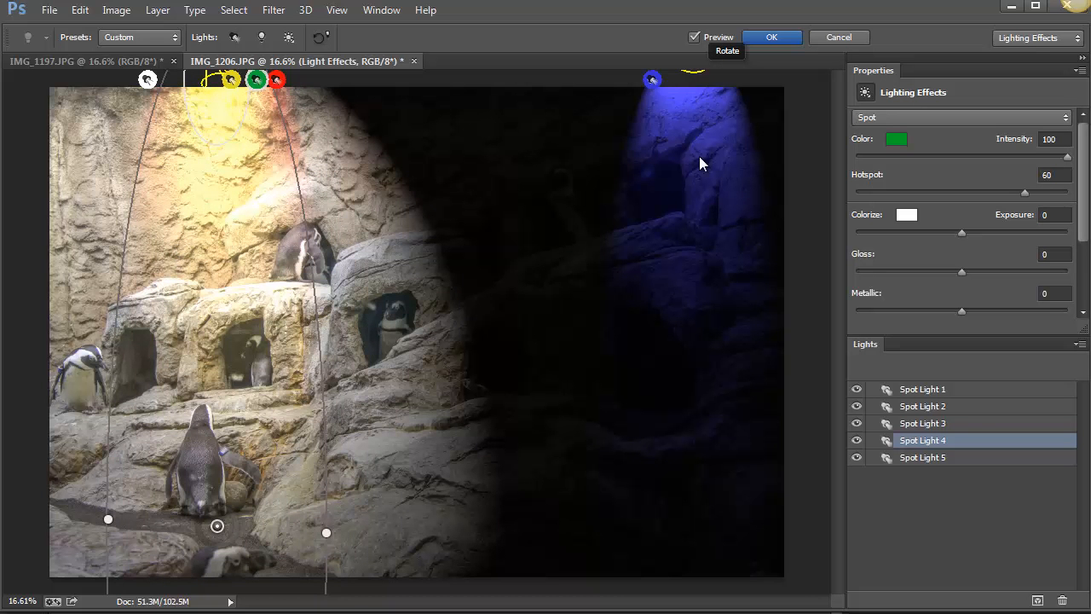
Enlarge and rotate Spot Light 5 so its blue beam runs diagonally from the photo's upper right corner down toward the lower middle.
left_click(652, 80)
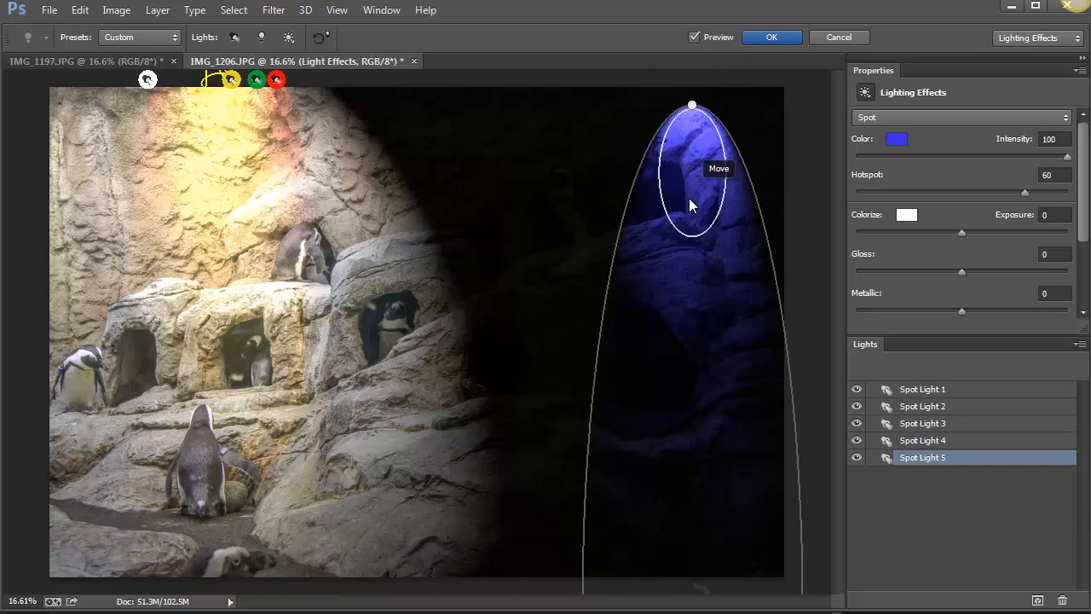
left_click_drag(641, 369, 184, 303)
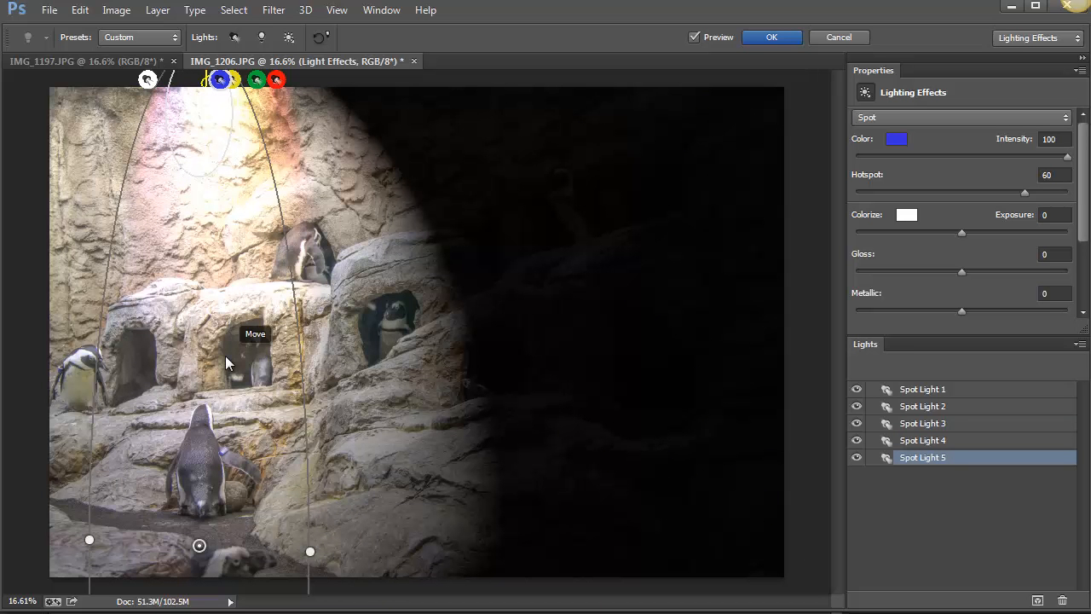
left_click_drag(225, 356, 236, 359)
left_click_drag(495, 369, 634, 322)
left_click_drag(731, 295, 736, 391)
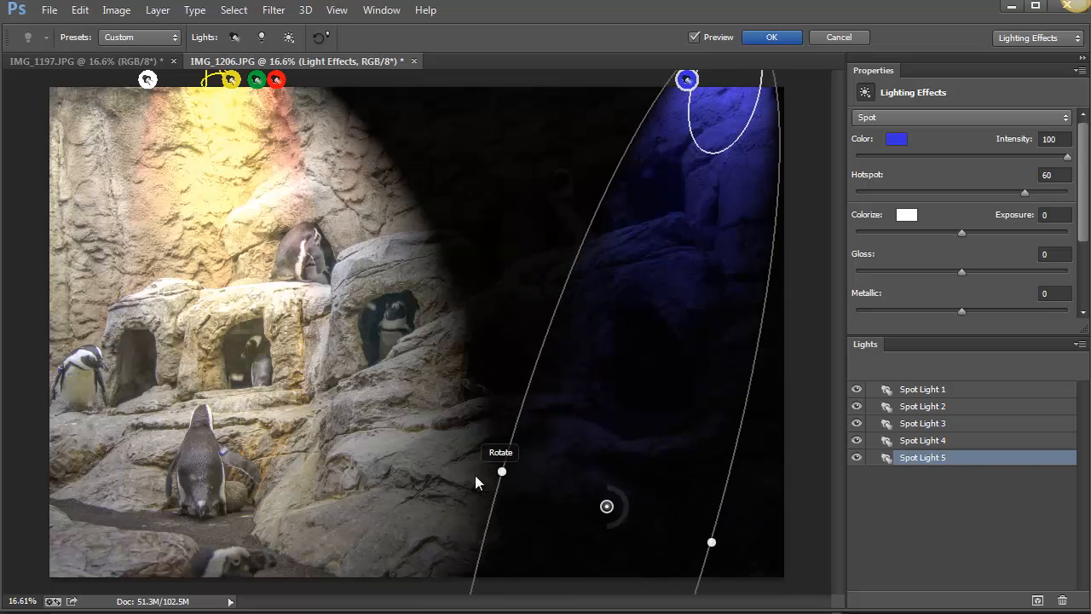
left_click_drag(501, 471, 390, 435)
left_click_drag(657, 358, 755, 239)
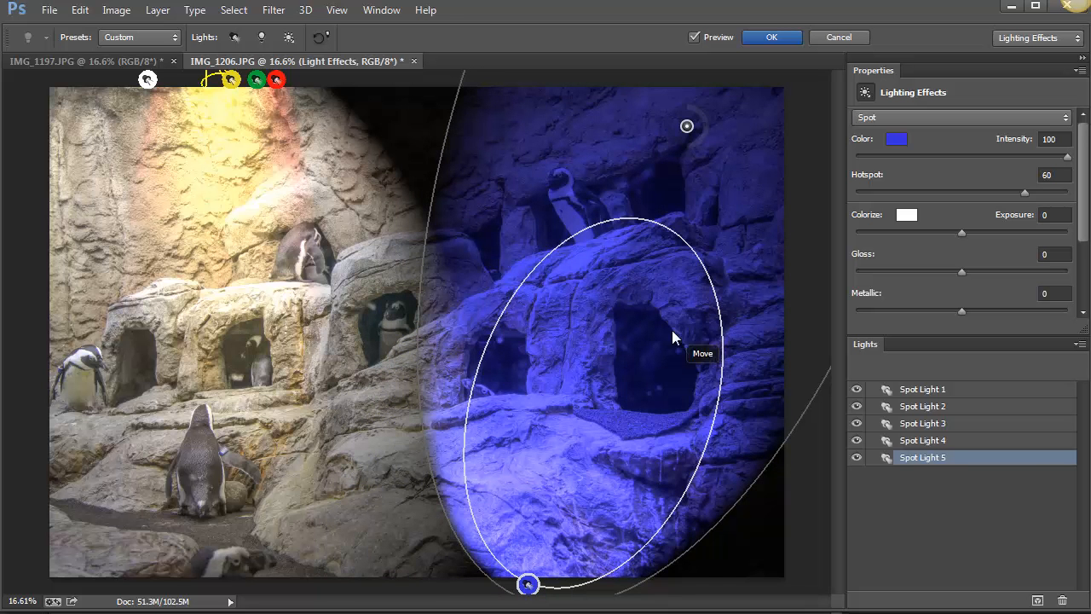
left_click_drag(674, 333, 417, 314)
left_click_drag(745, 463, 822, 197)
left_click_drag(465, 322, 510, 607)
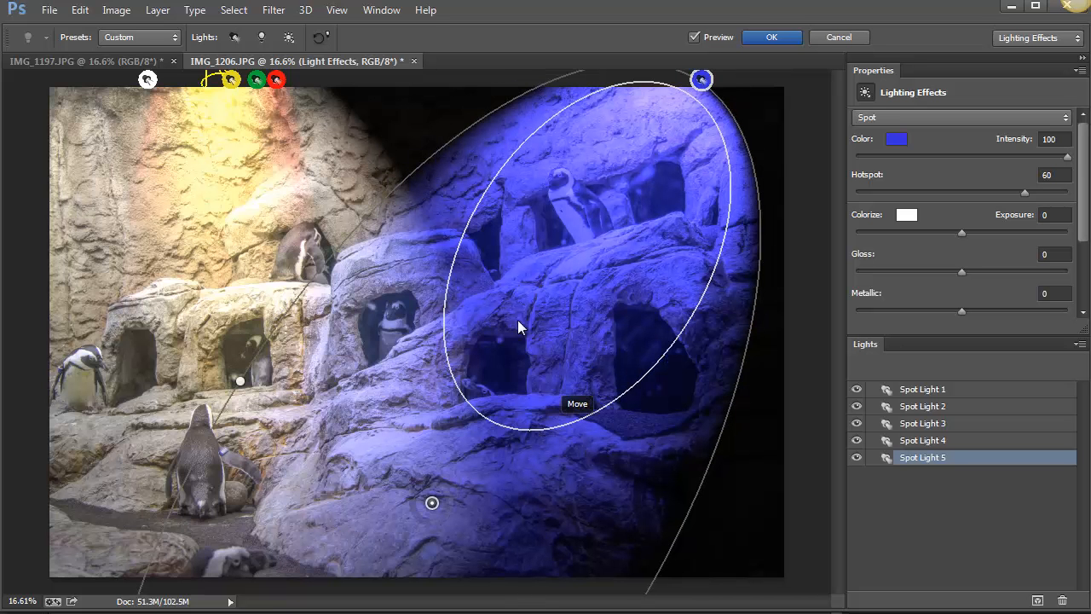
Widen the red Spot Light 3 and move it to the upper middle of the photo, overlapping the blue light.
left_click(276, 79)
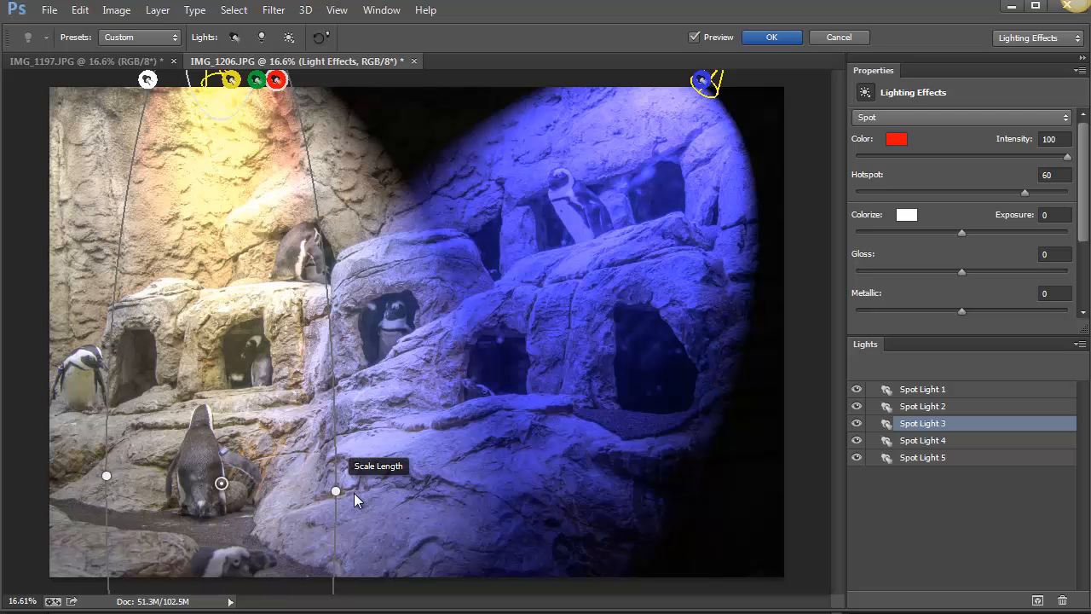
left_click_drag(354, 493, 388, 502)
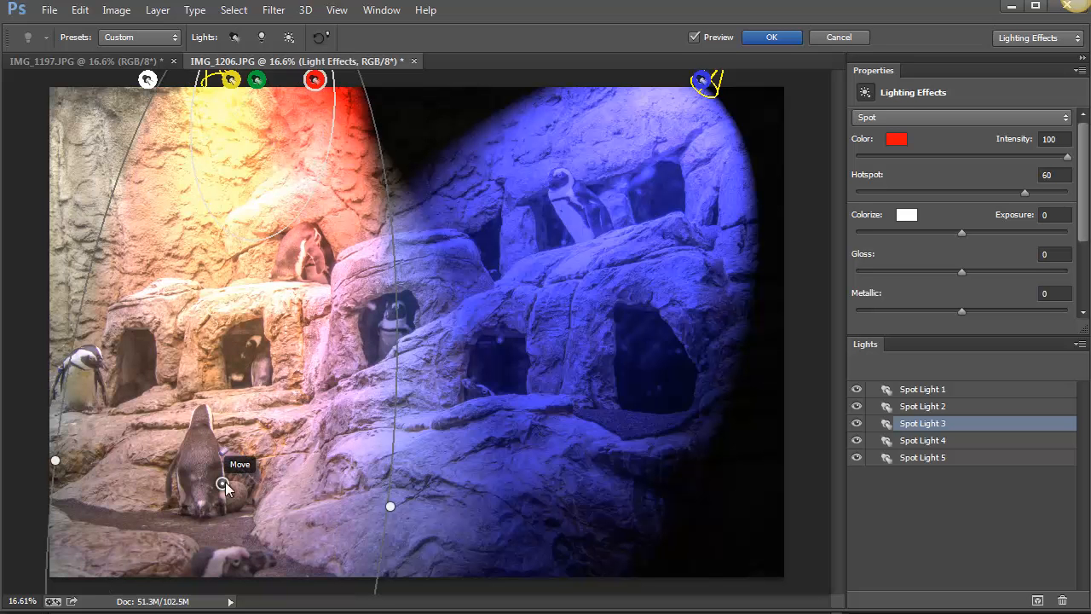
left_click_drag(225, 484, 446, 357)
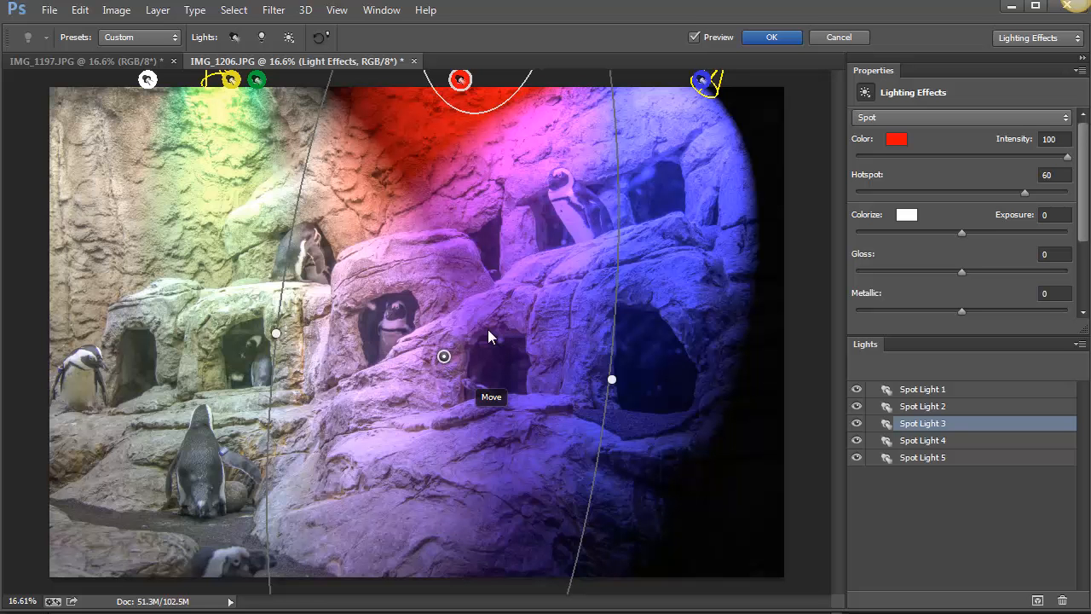
Widen the green Spot Light 4 slightly and move it to the photo's right edge.
left_click(257, 81)
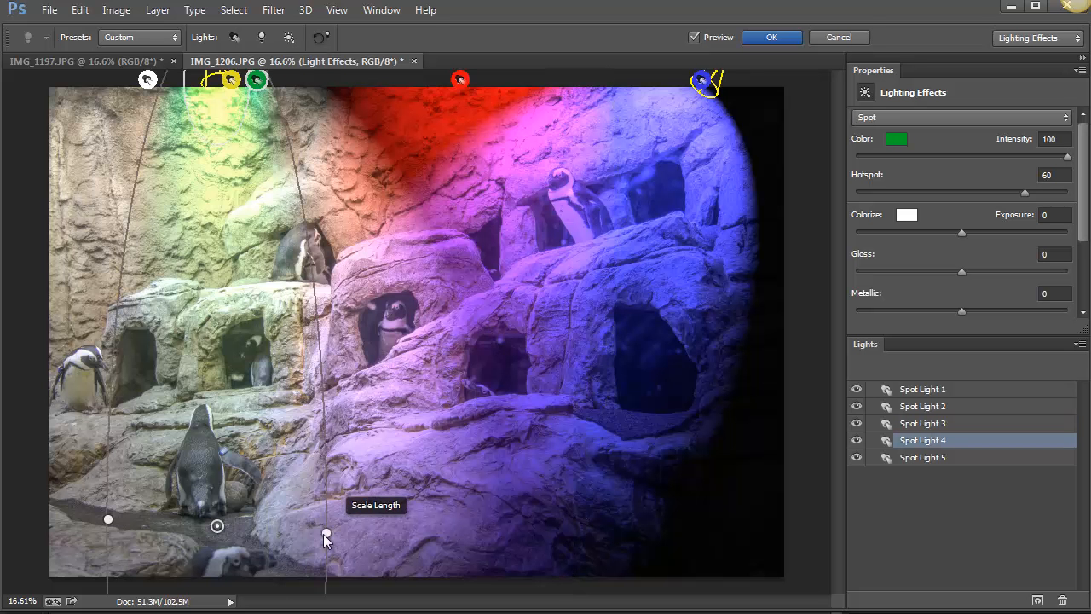
left_click_drag(327, 533, 352, 524)
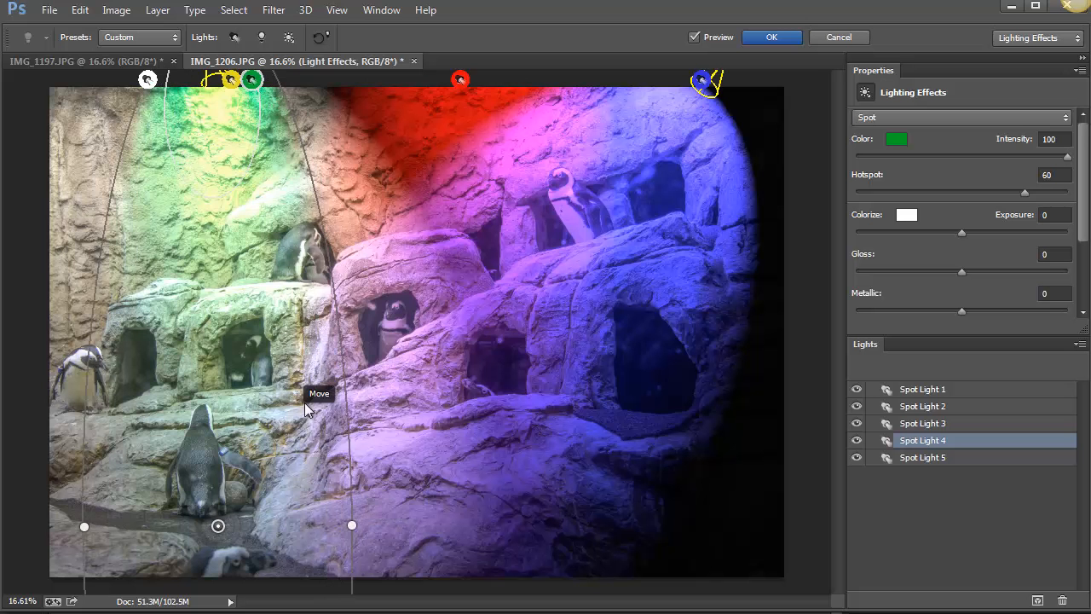
mouse_move(304, 403)
left_mouse_down()
mouse_move(825, 390)
mouse_move(807, 399)
left_mouse_up()
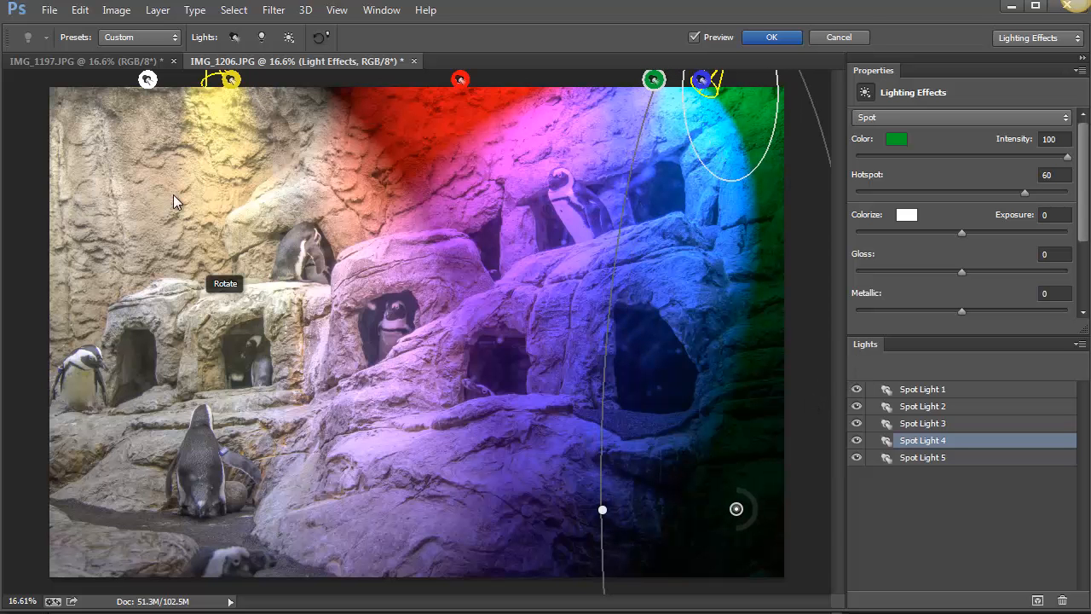
Shift the yellow Spot Light 2 slightly down and left, and widen its beam over the penguins on the photo's left side.
left_click(231, 83)
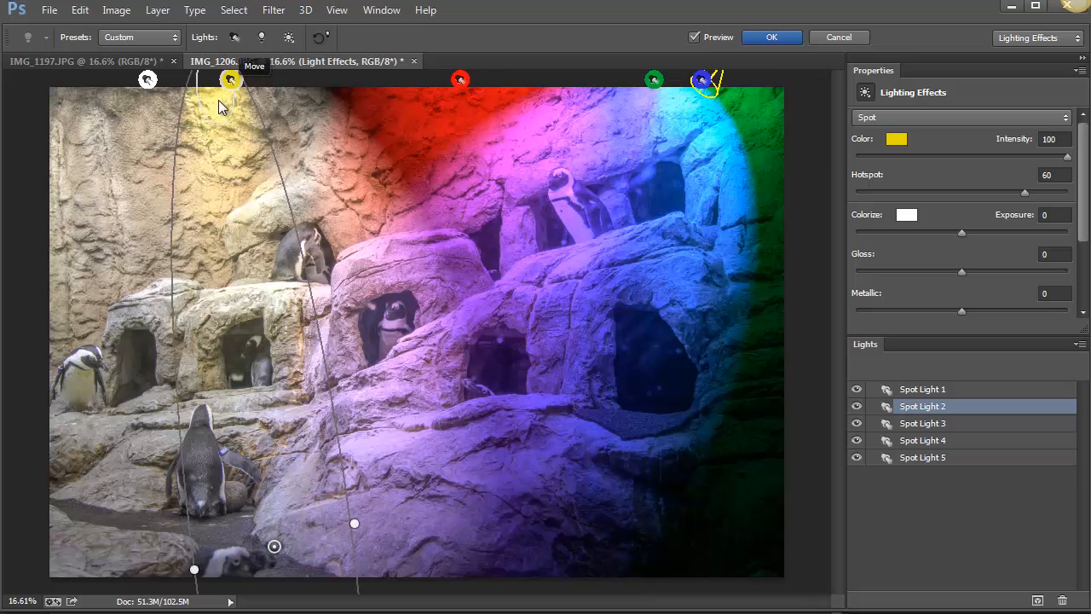
left_click_drag(218, 99, 212, 115)
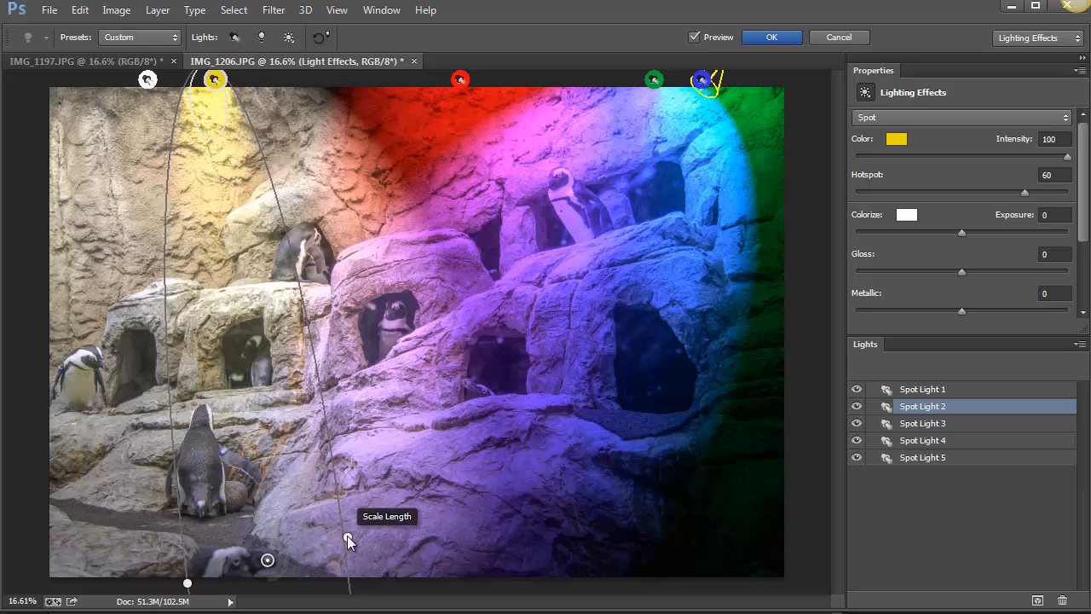
left_click_drag(347, 537, 407, 560)
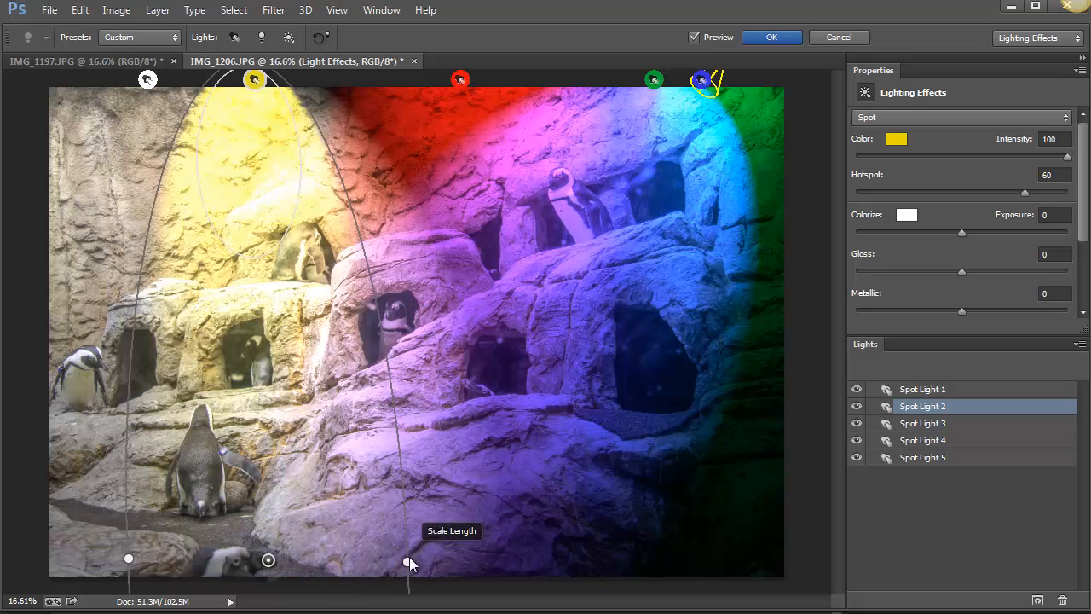
Reposition and rotate the yellow Spot Light 2 so its widened beam shines down from the photo's upper left corner.
left_click_drag(271, 559, 261, 429)
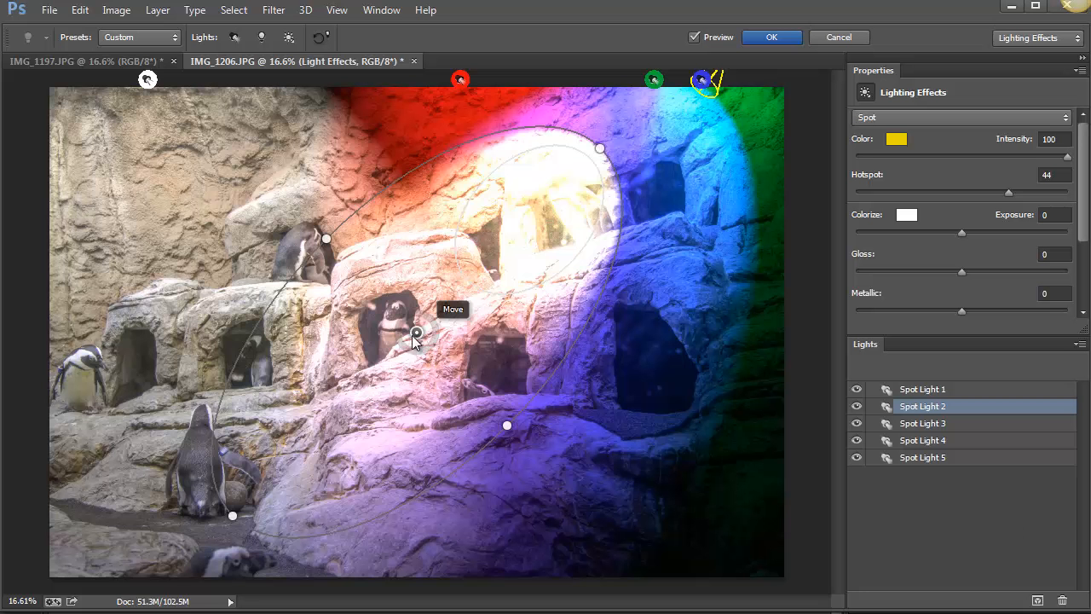
left_click_drag(420, 334, 341, 329)
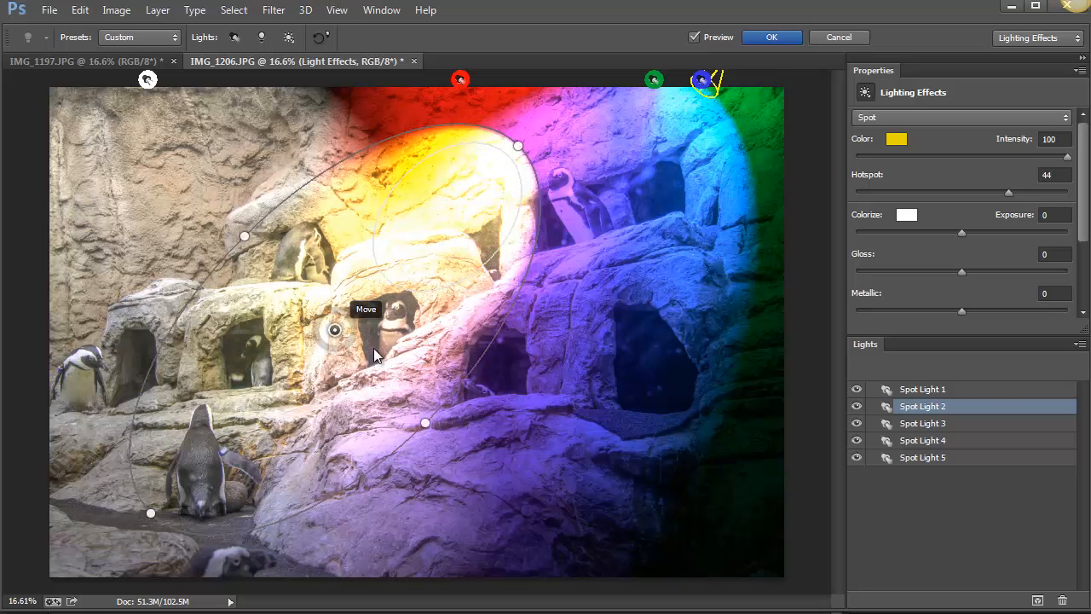
left_click_drag(517, 341, 505, 229)
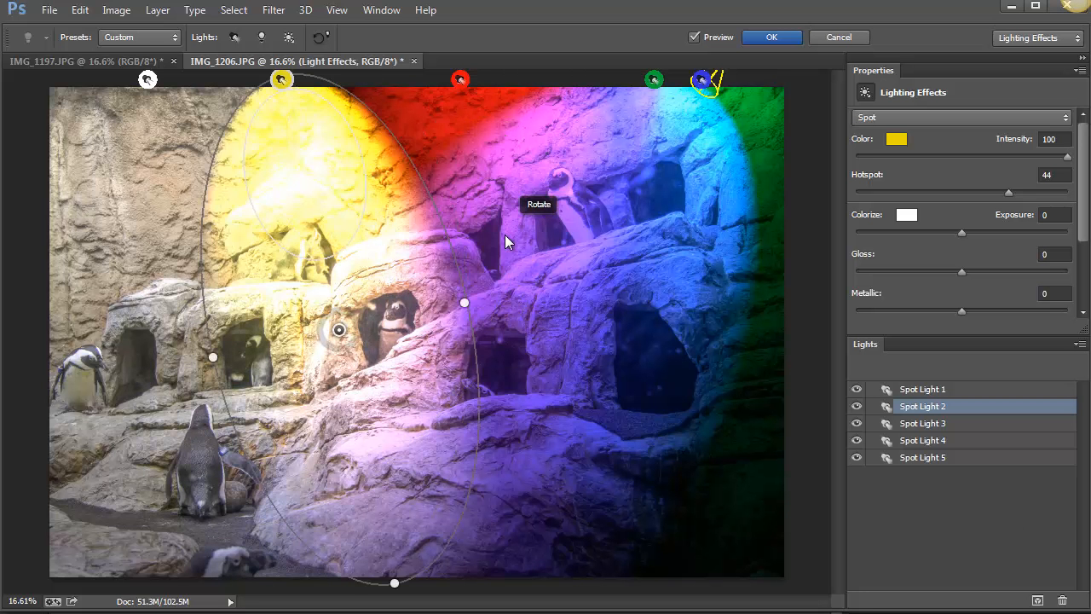
left_click_drag(345, 331, 134, 296)
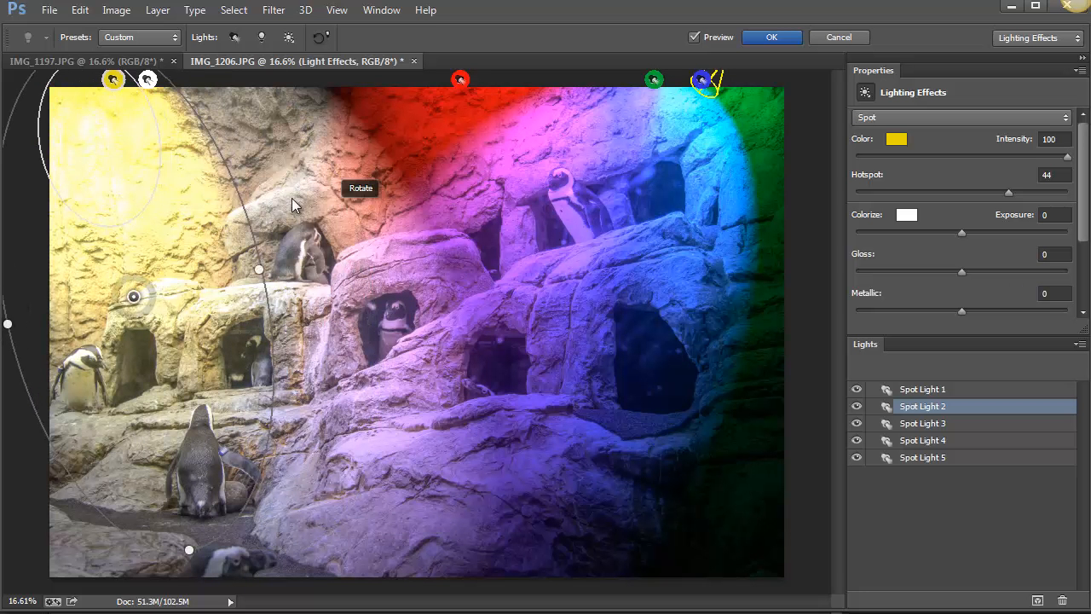
Widen the white Spot Light 1 so its beam reaches further across the middle of the photo.
left_click(148, 79)
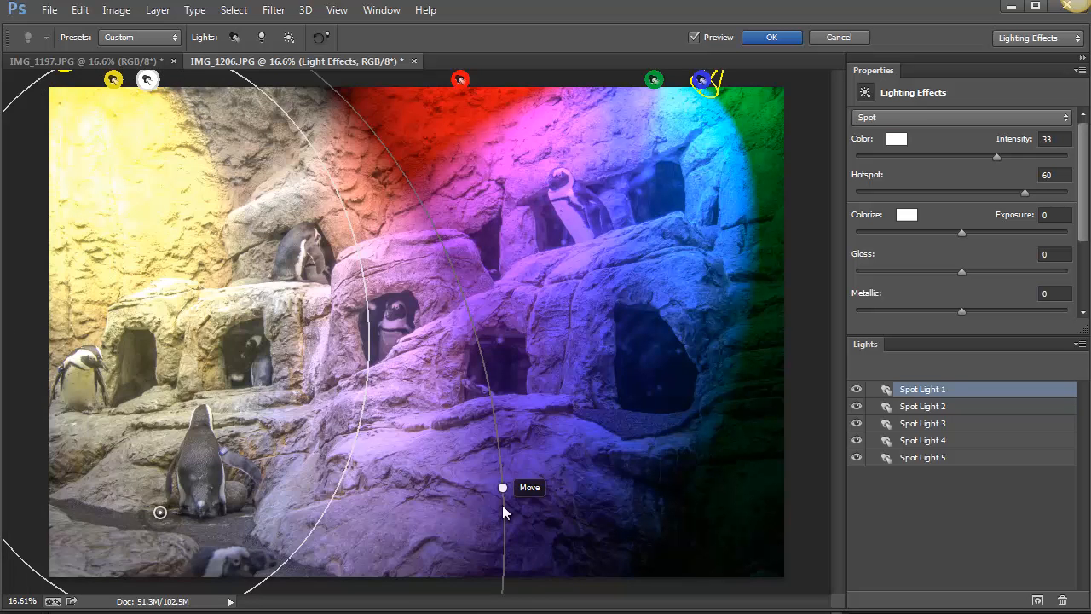
left_click_drag(503, 487, 581, 484)
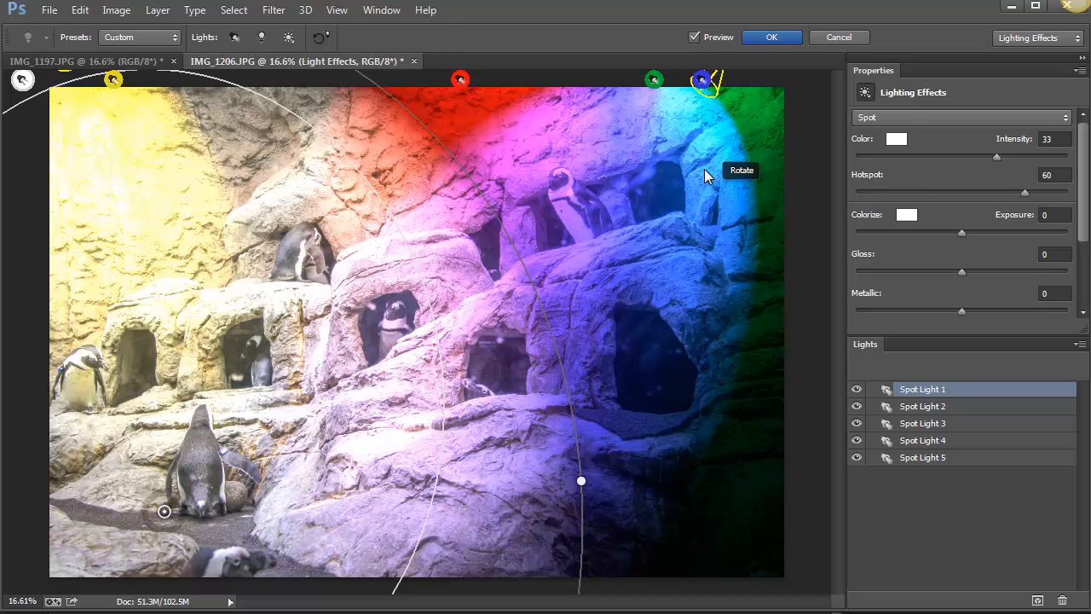
Convert the blue Spot Light 5 to a Point light and move it slightly up and left in the photo's lower middle.
left_click(702, 80)
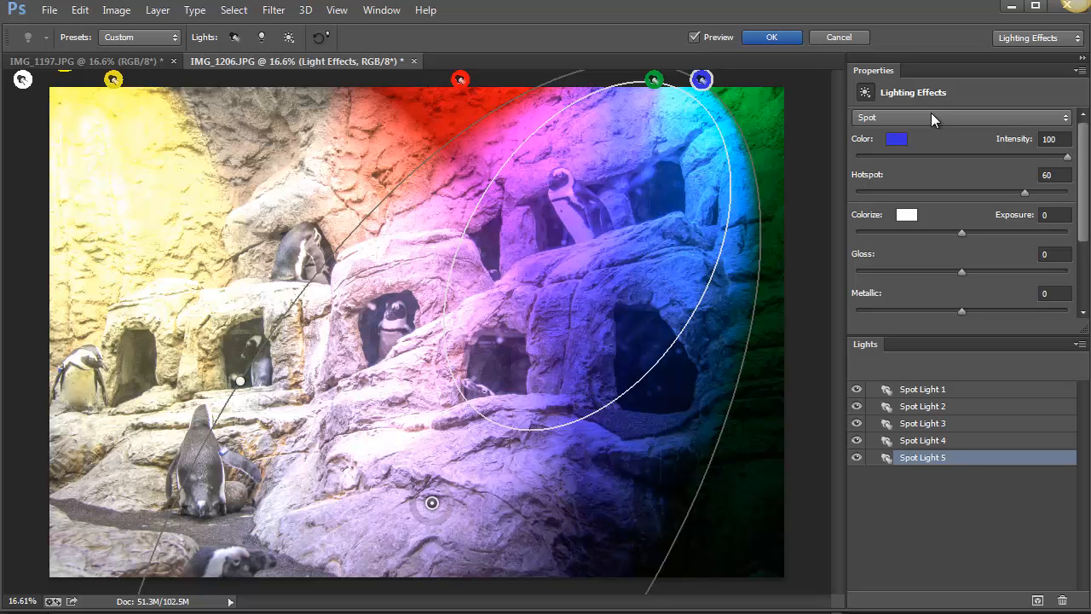
left_click(966, 117)
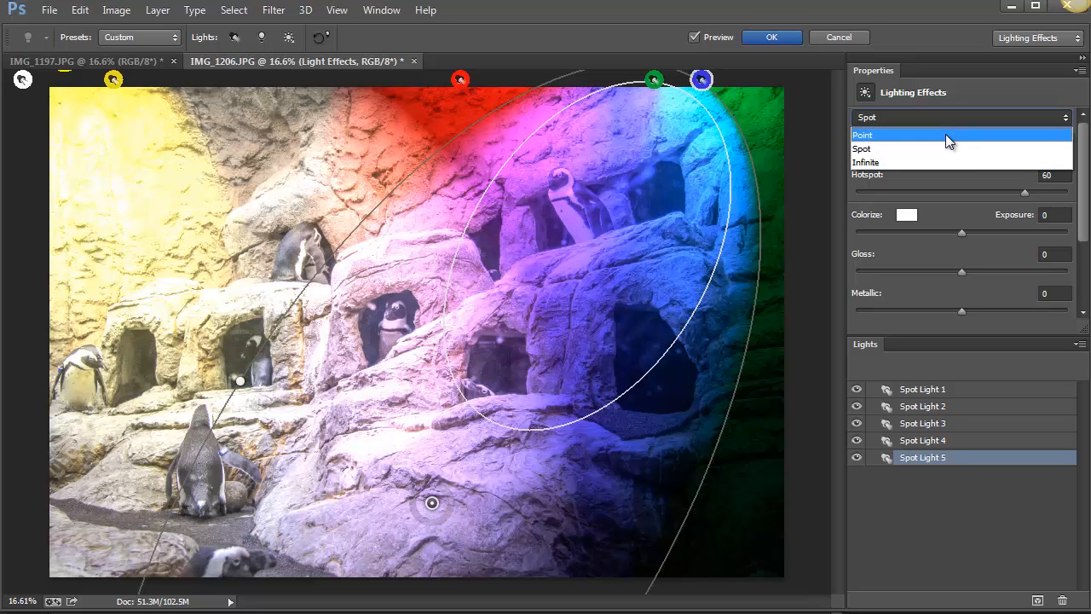
left_click(946, 134)
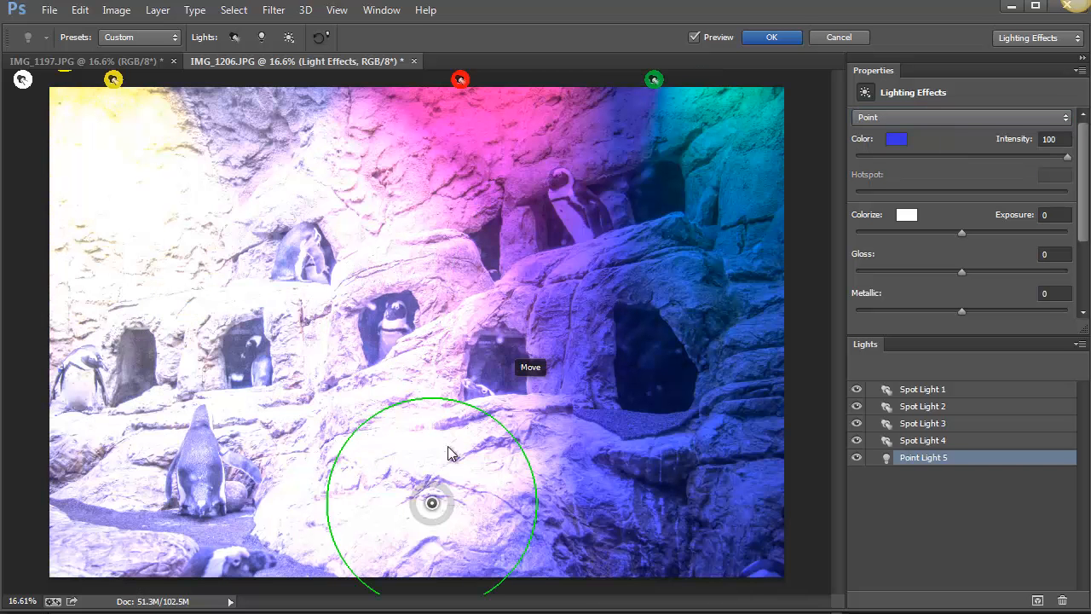
left_click_drag(431, 493, 463, 399)
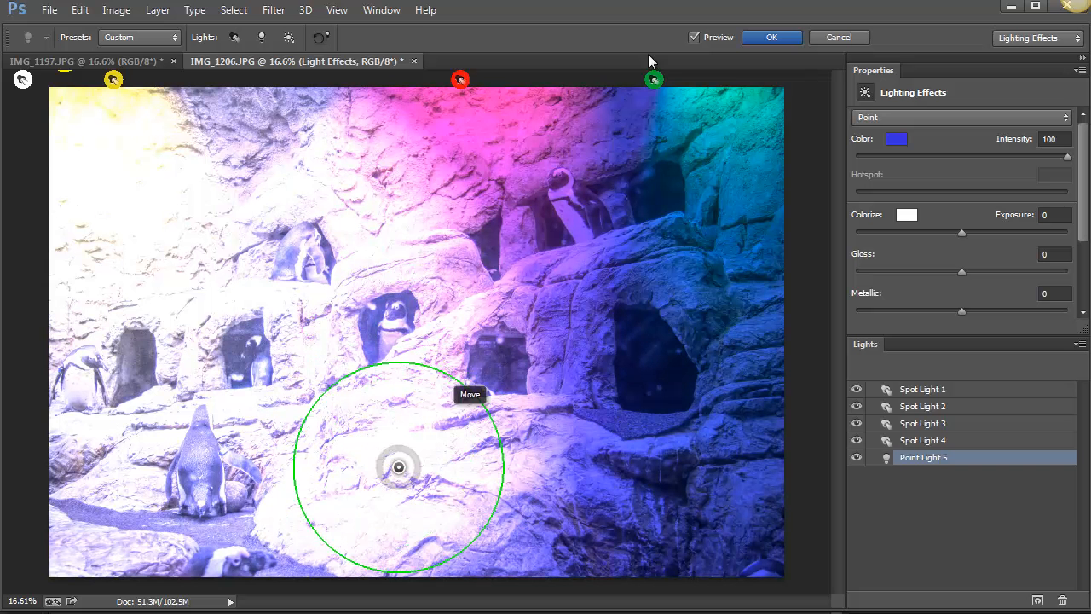
Convert the green Spot Light 4 to an Infinite light and tilt its direction upward and slightly to the right.
left_click(654, 80)
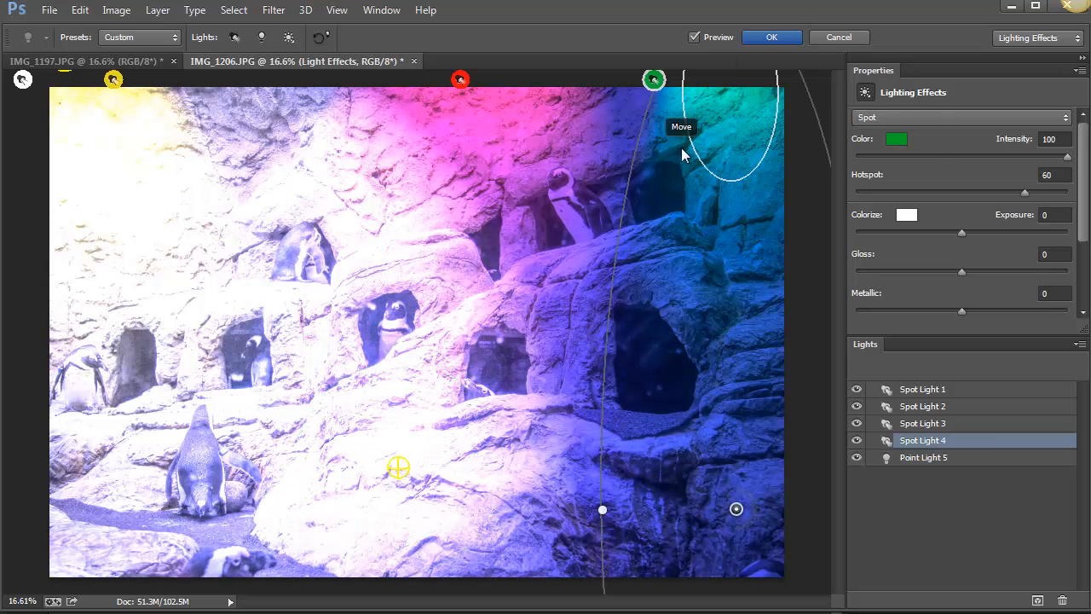
left_click(931, 114)
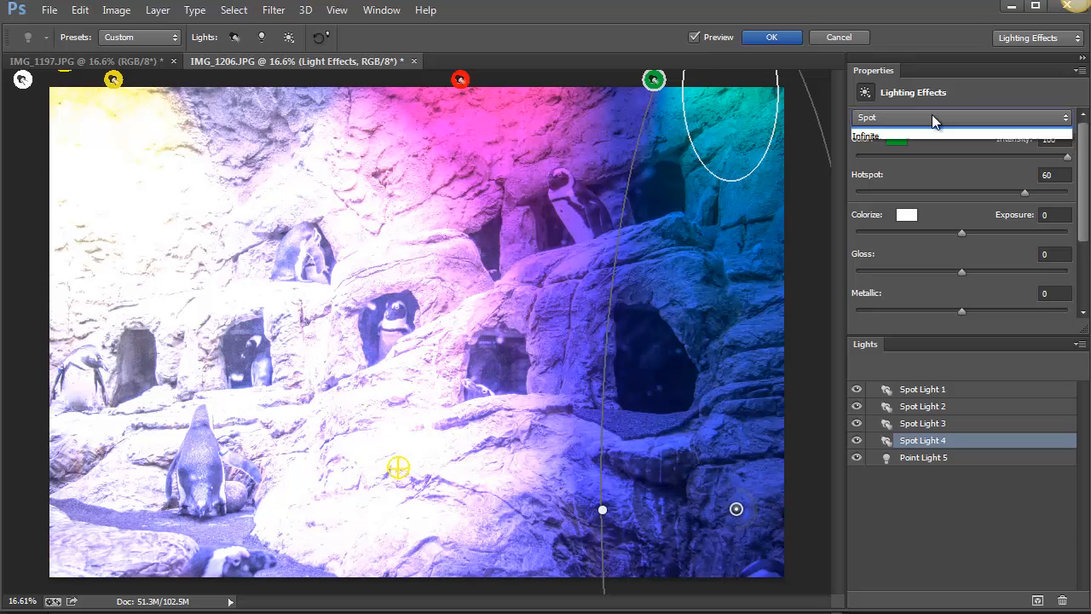
left_click(921, 163)
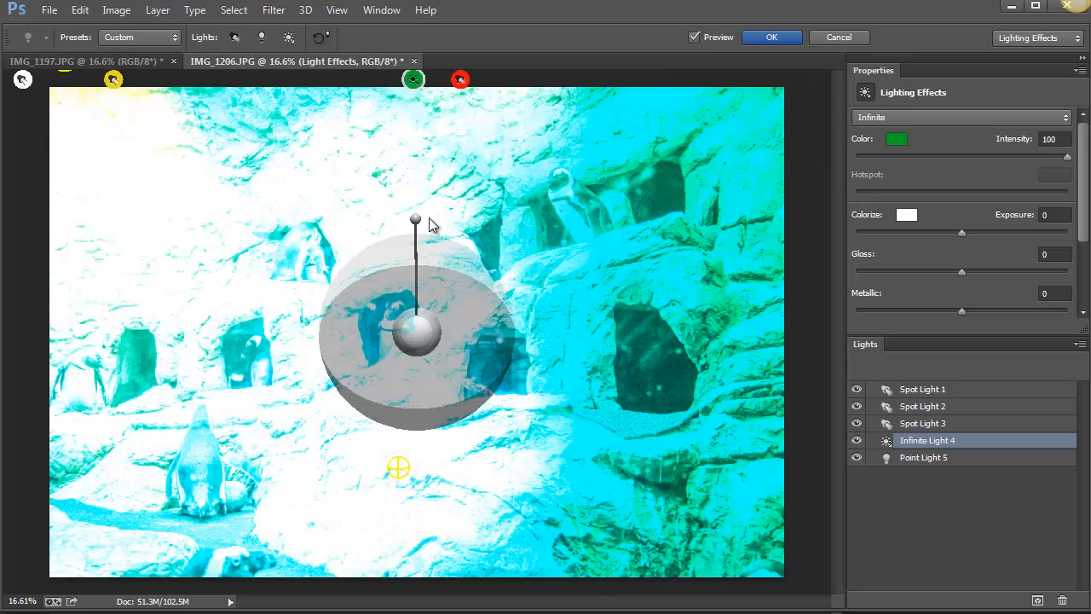
left_click_drag(433, 239, 436, 156)
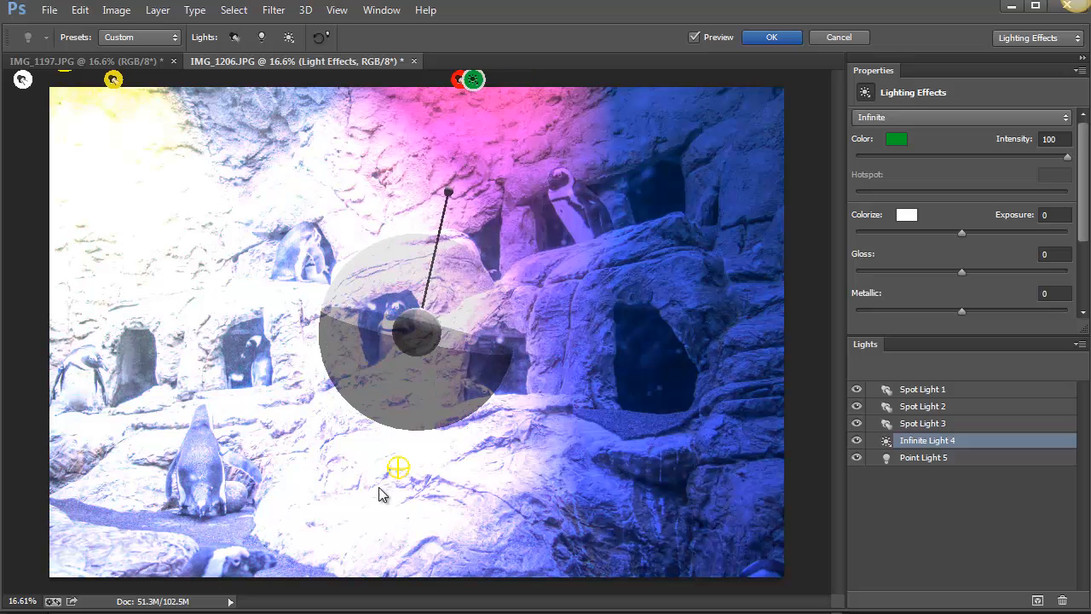
left_click(397, 467)
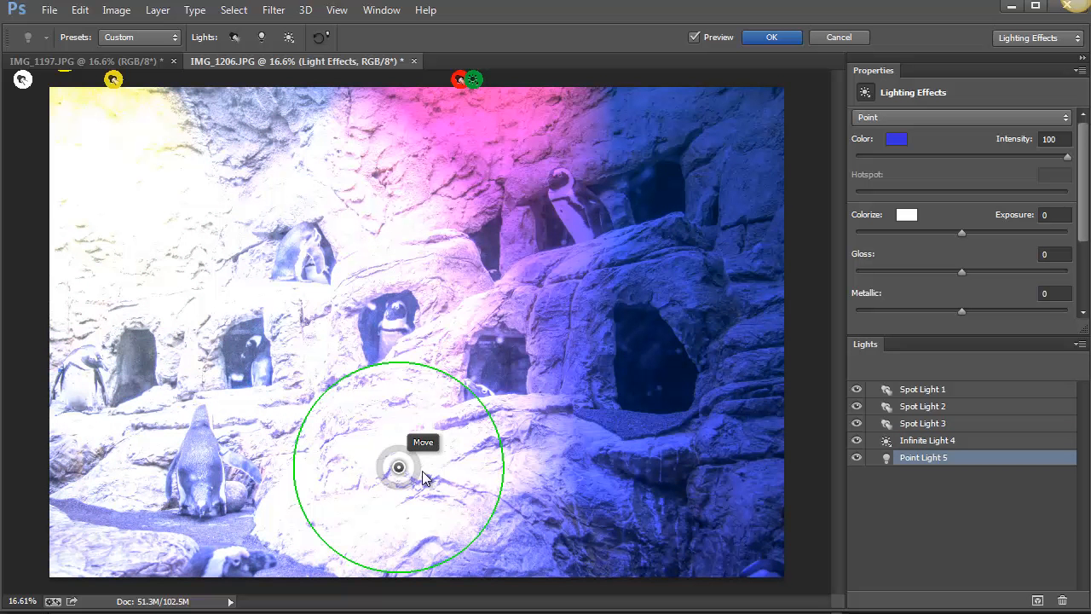
left_click_drag(417, 482, 403, 448)
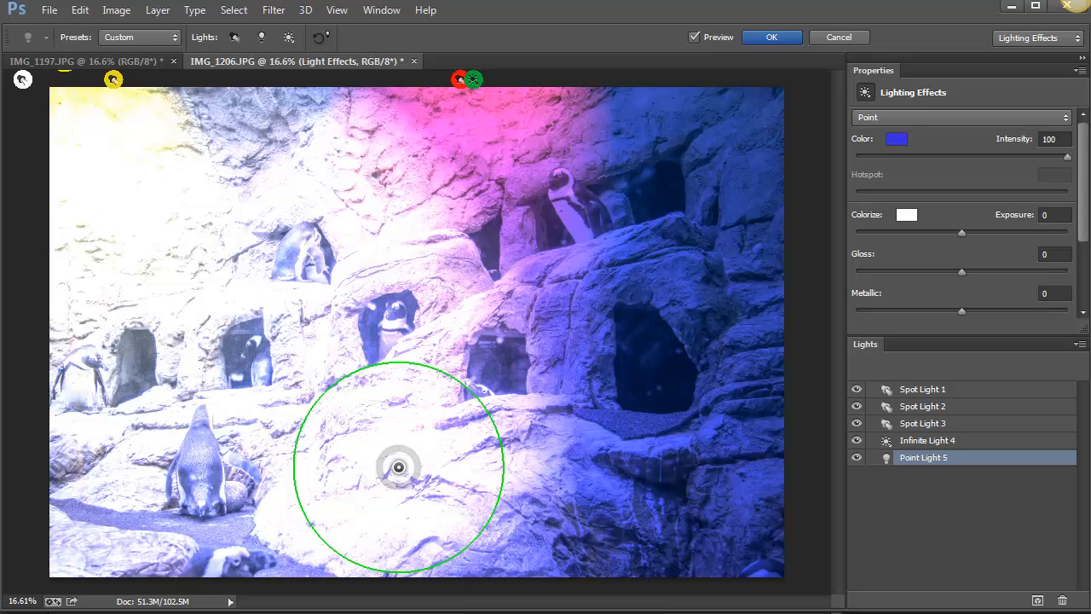
Replace the custom lights with the Flood Light preset.
left_click(152, 37)
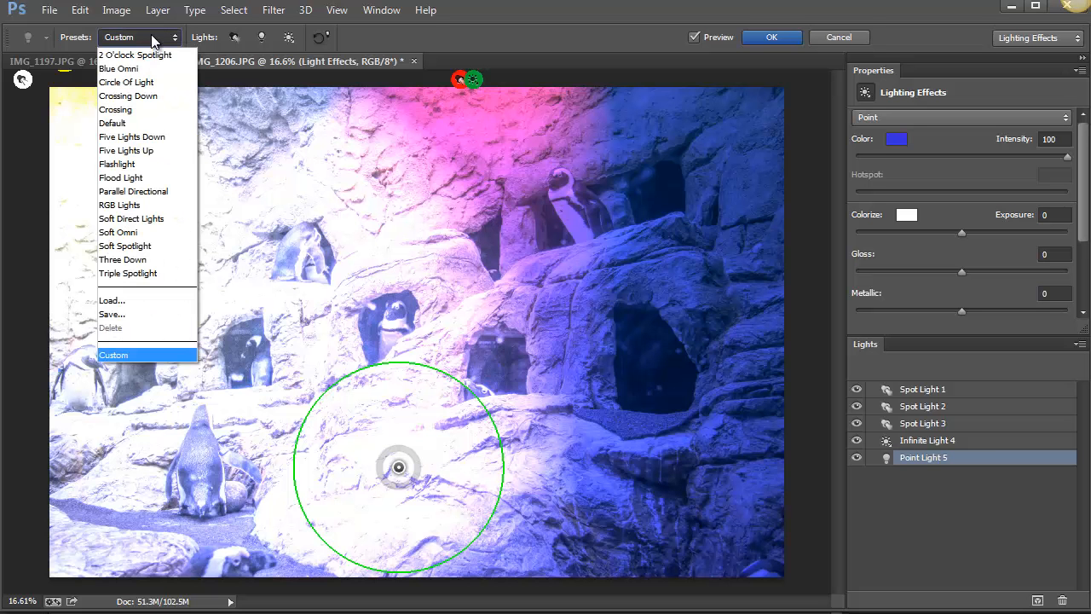
left_click(138, 177)
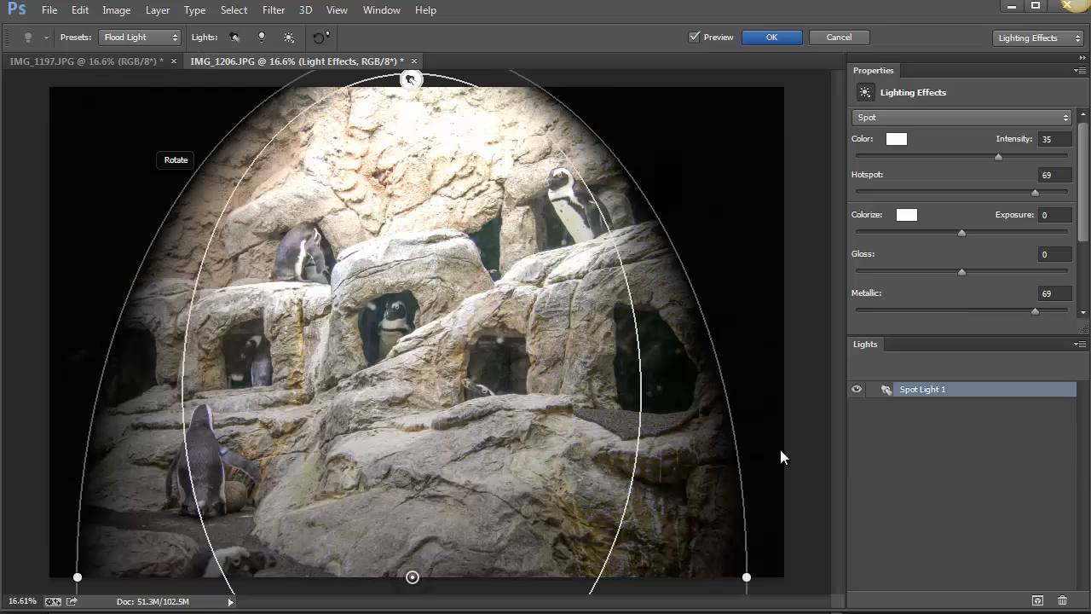
Apply the Parallel Directional preset and swing the direction of the blue Infinite Light 1 toward the photo's lower right.
left_click(139, 38)
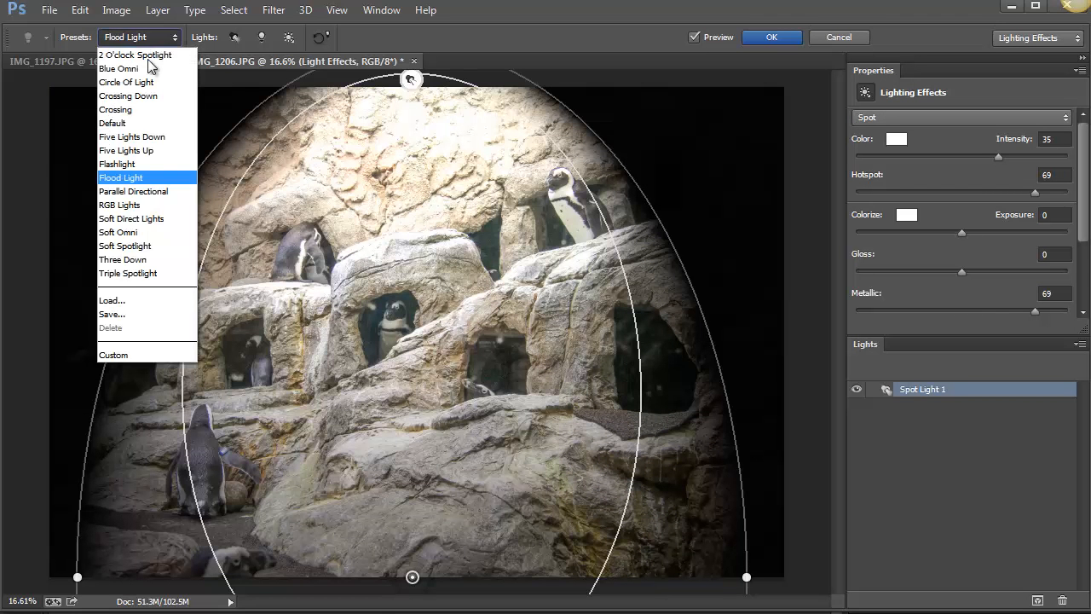
left_click(172, 191)
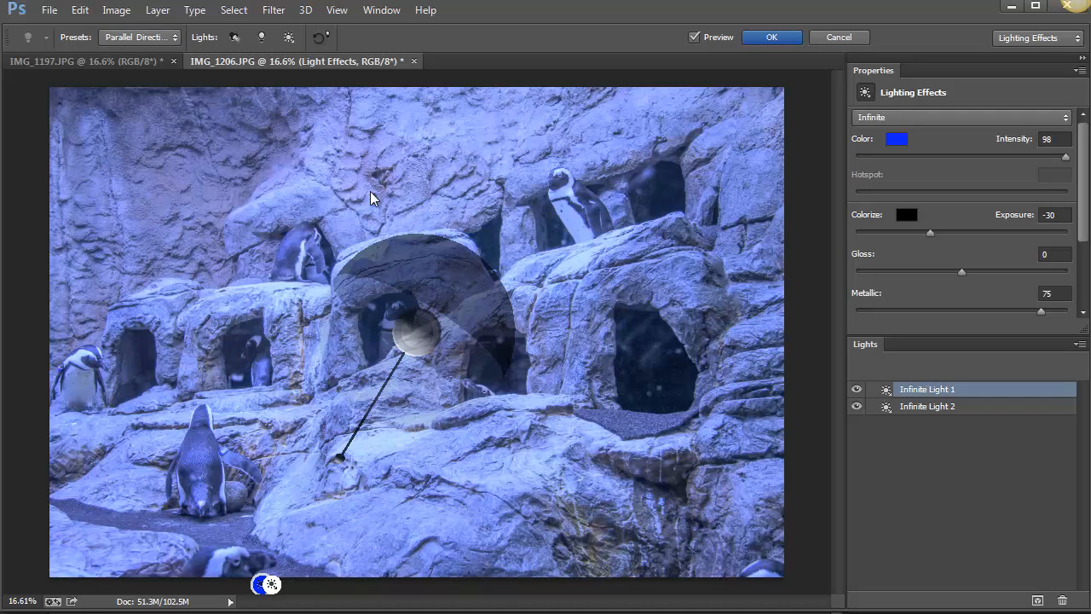
left_click_drag(340, 457, 300, 342)
left_click_drag(381, 296, 507, 344)
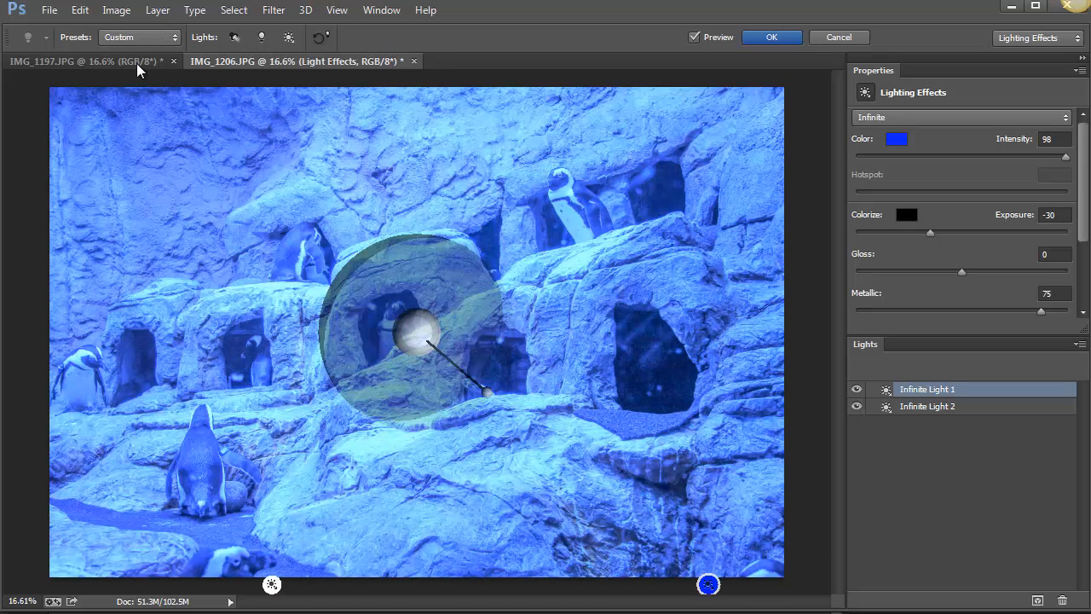
Apply the Soft Omni preset and move its point light onto the cave opening just right of the photo's center.
left_click(123, 39)
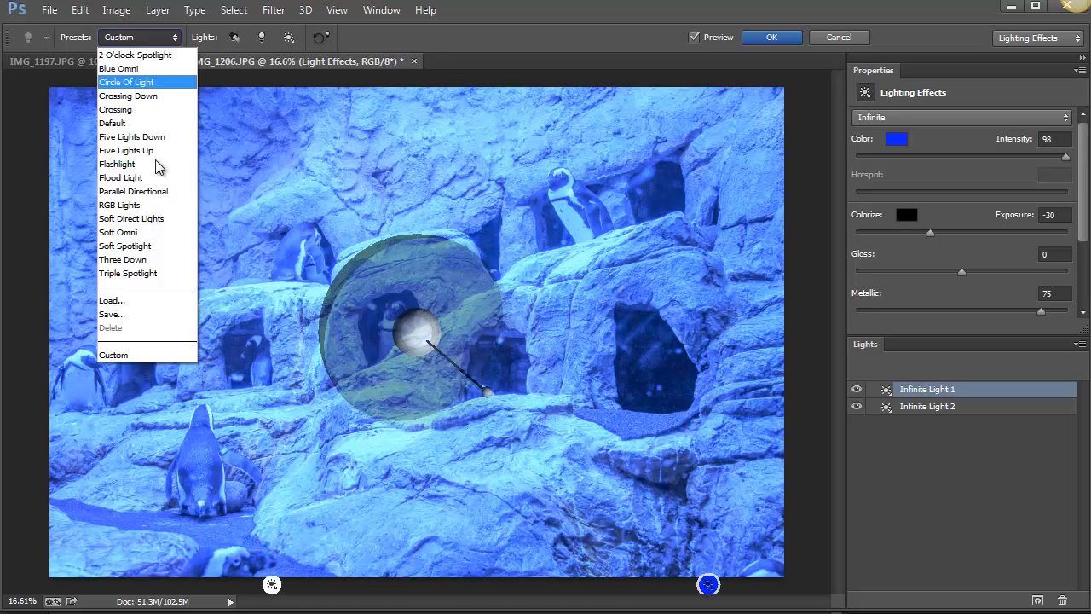
left_click(154, 233)
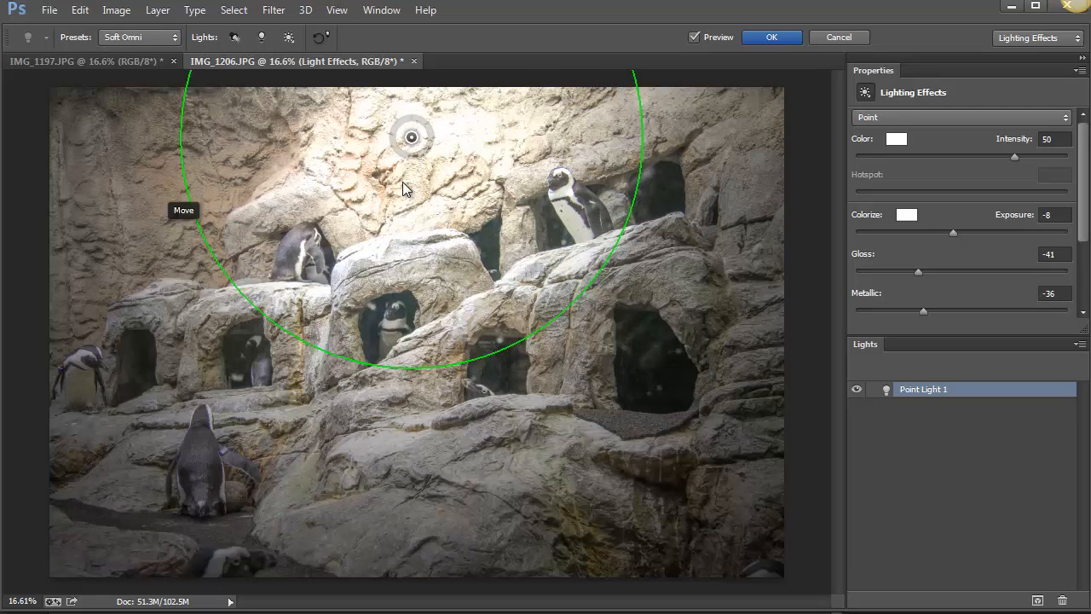
left_click_drag(411, 138, 500, 333)
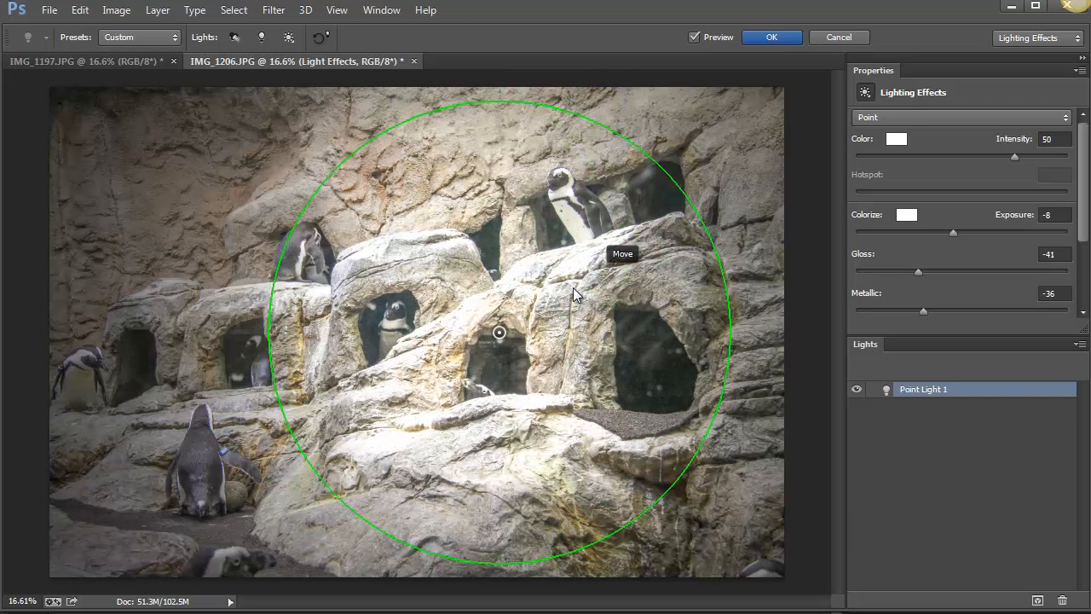
Lower the point light's intensity to 36.
mouse_move(501, 349)
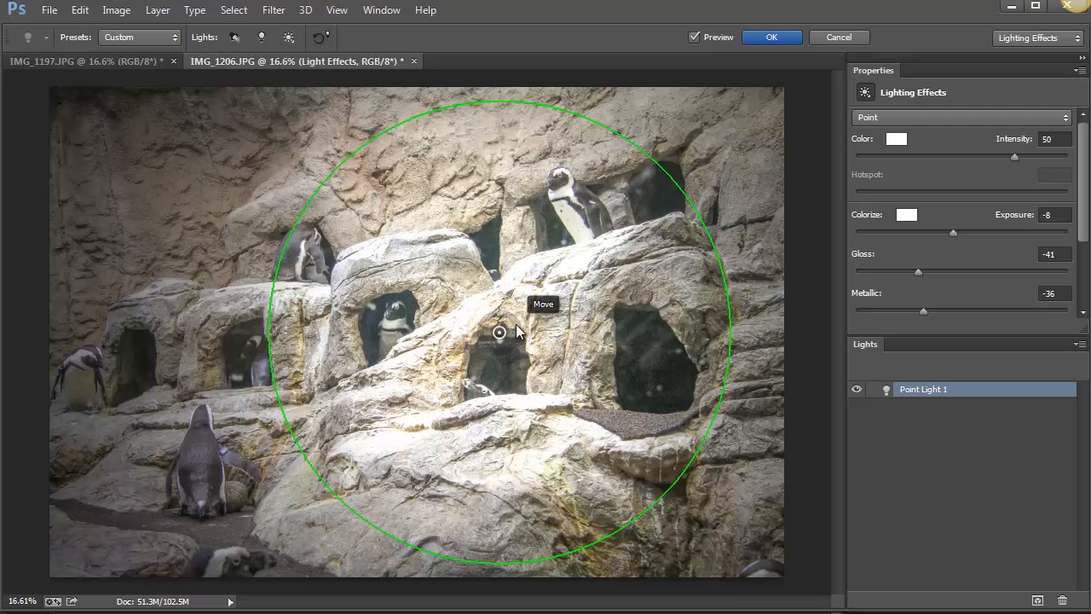
mouse_move(519, 334)
left_mouse_down()
mouse_move(520, 349)
mouse_move(518, 322)
left_mouse_up()
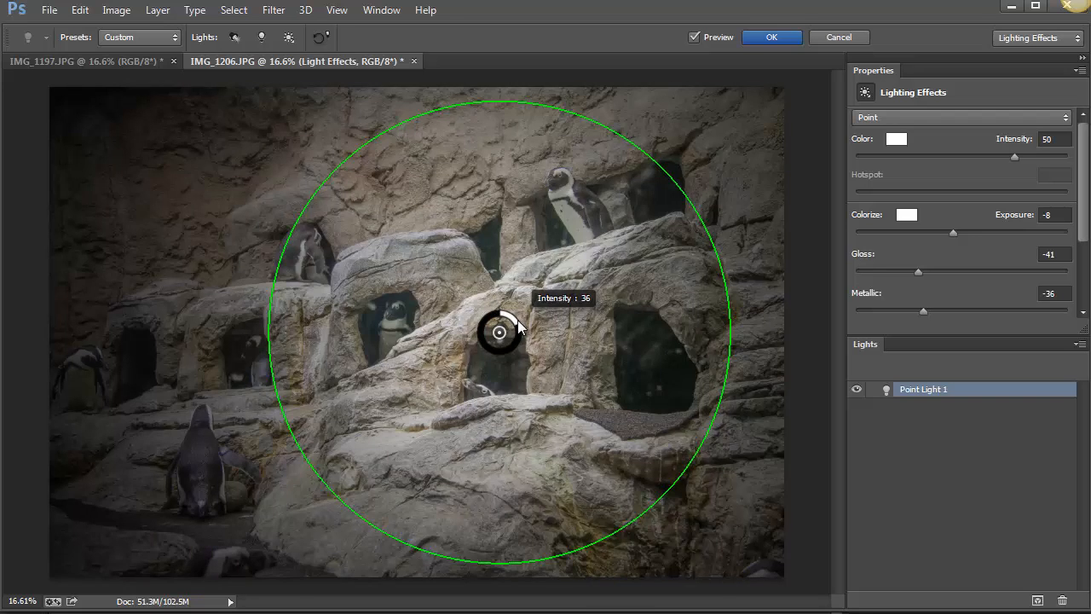
Apply the Three Down preset and color the middle Spot Light 2 bright red (H 0, S 95, B 91).
left_click(135, 39)
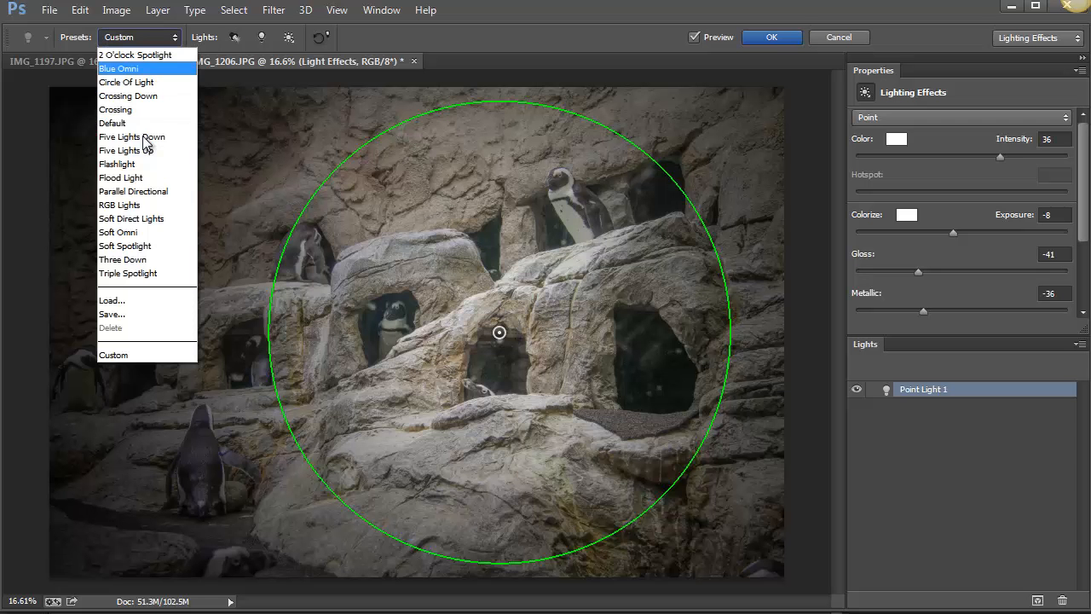
left_click(164, 259)
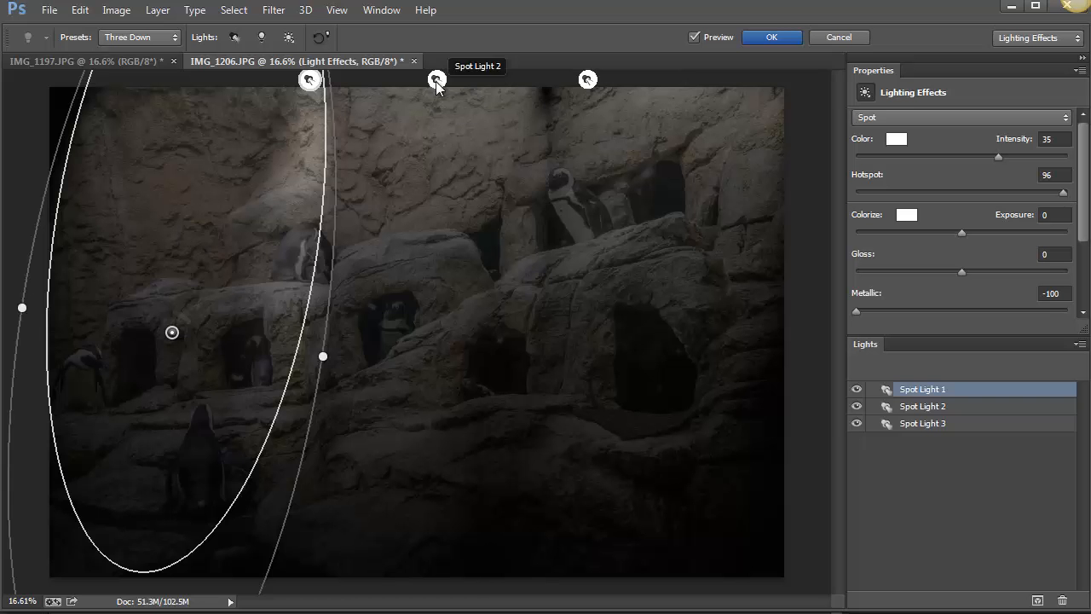
left_click(437, 81)
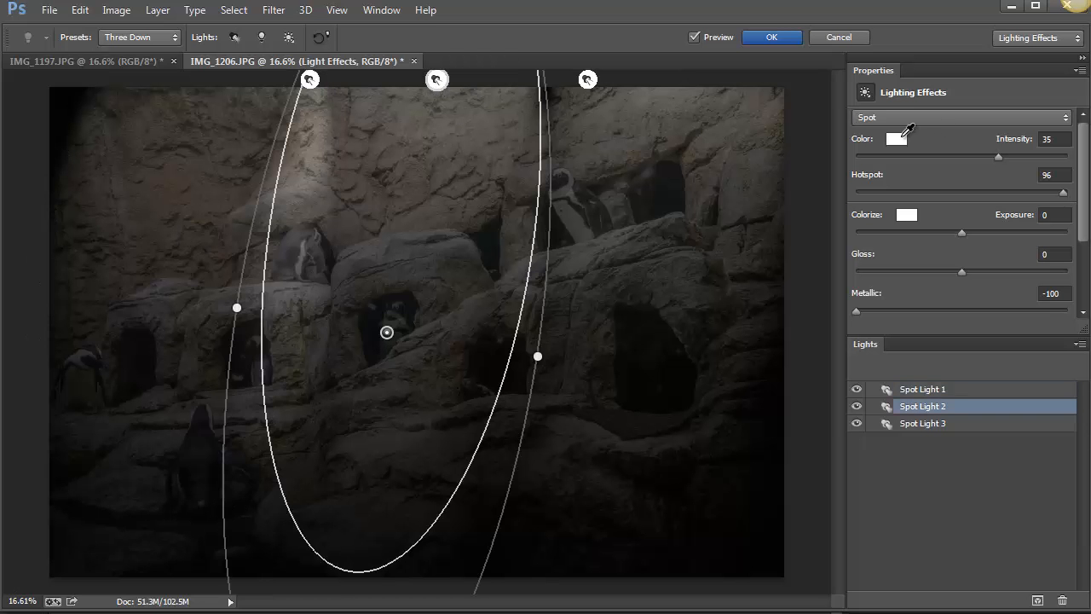
left_click(897, 139)
left_click(190, 470)
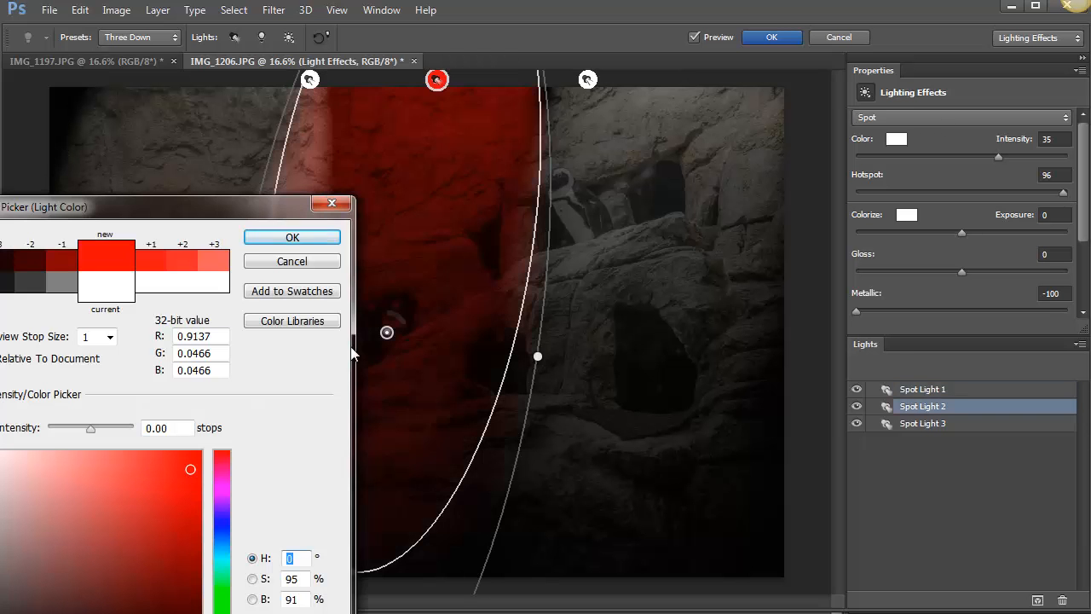
left_click(310, 240)
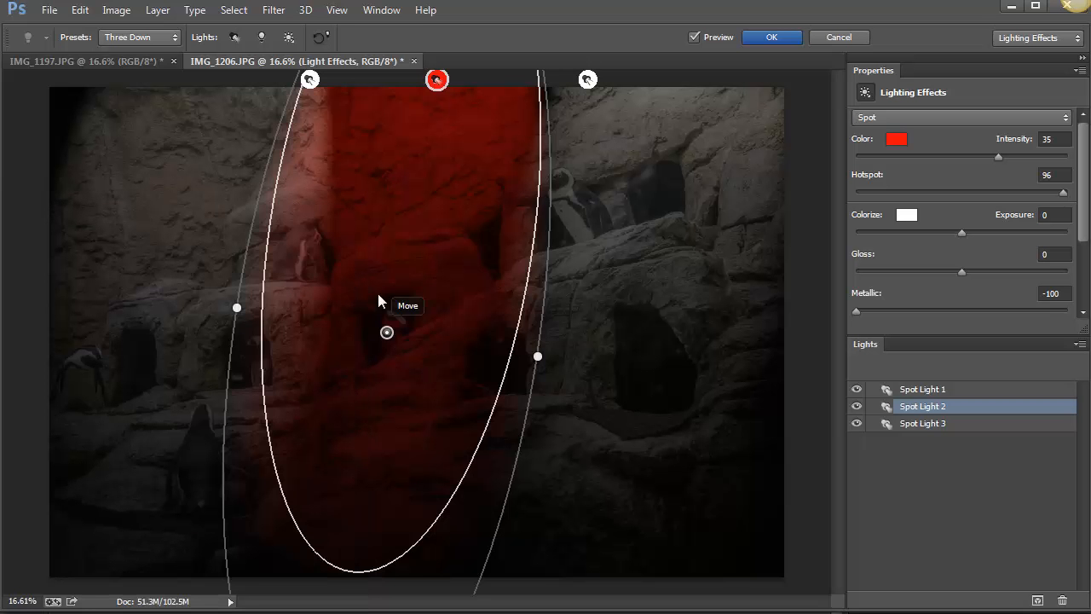
Apply the Triple Spotlight preset and move Spot Light 2 slightly down and left within the photo.
left_click(152, 37)
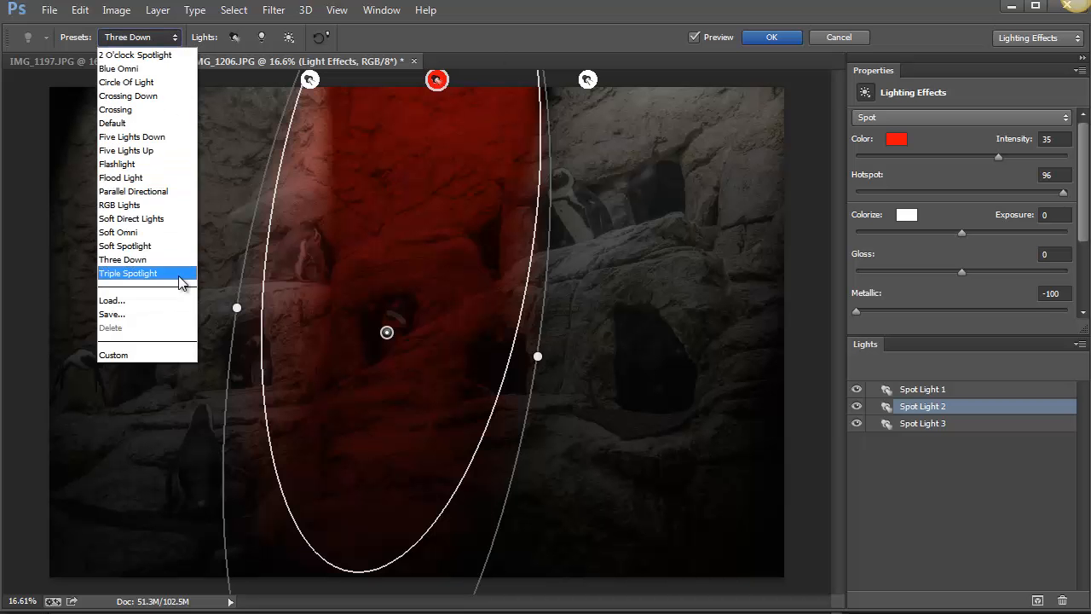
left_click(180, 279)
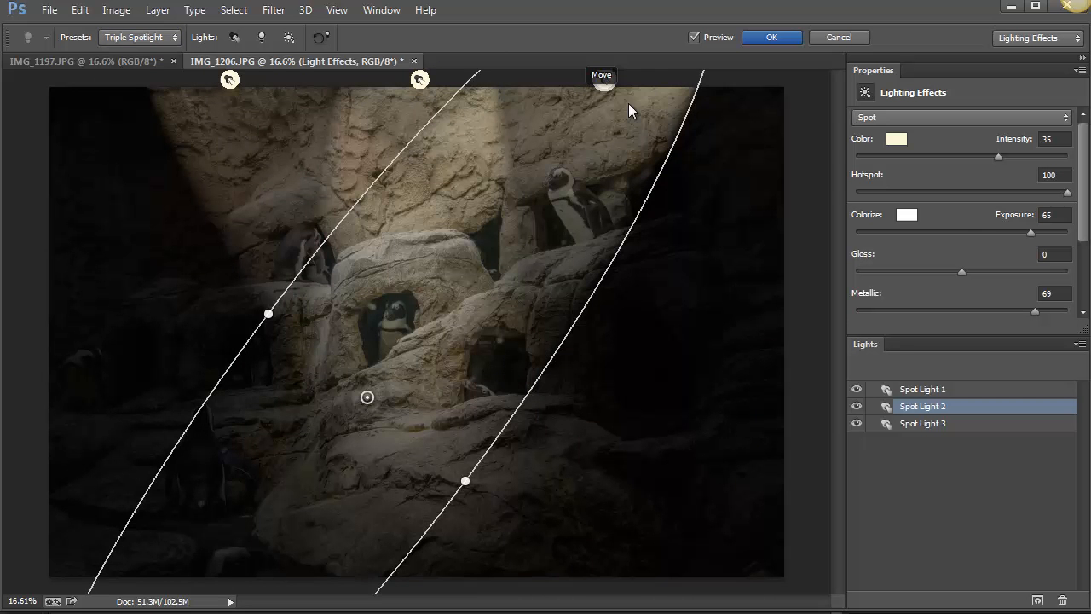
left_click(603, 81)
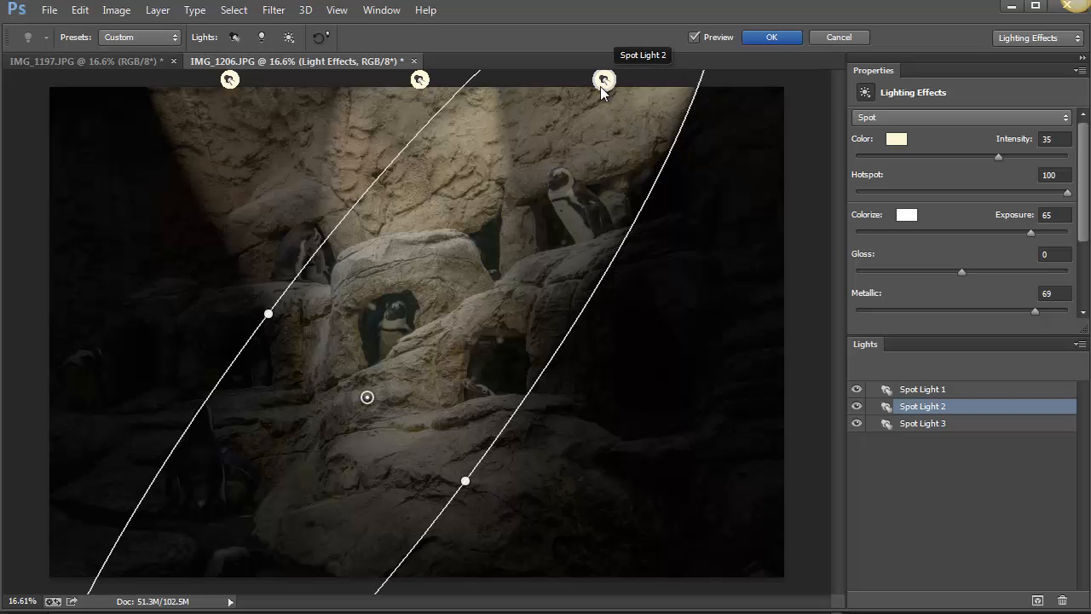
left_click_drag(375, 394, 363, 428)
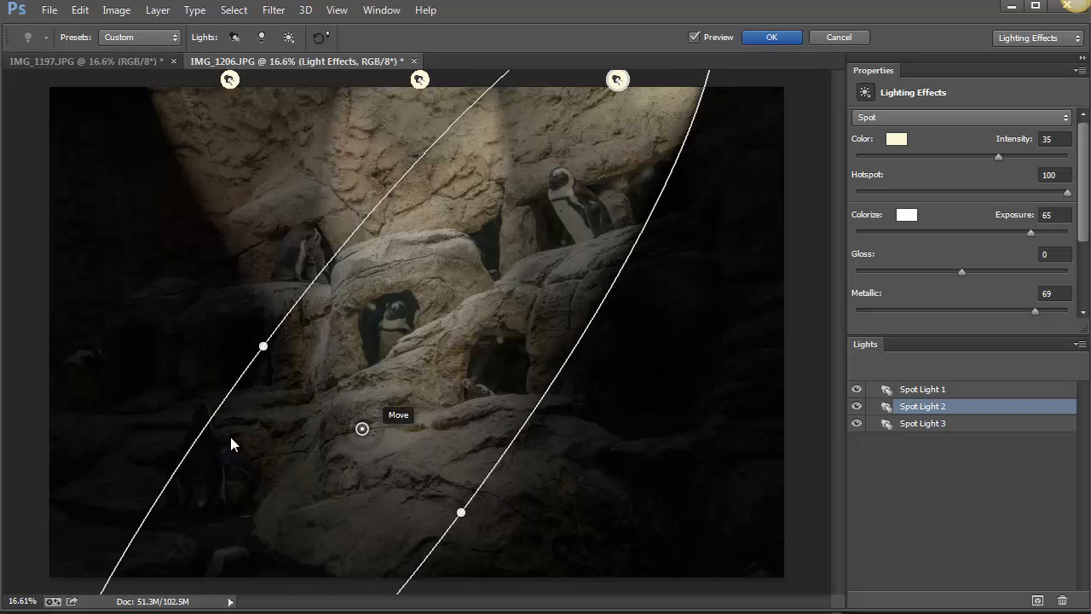
Spread Spot Light 2 and Spot Light 1 toward the photo's upper right and upper left corners, and toggle Spot Light 3 off and on.
left_click_drag(231, 438, 538, 509)
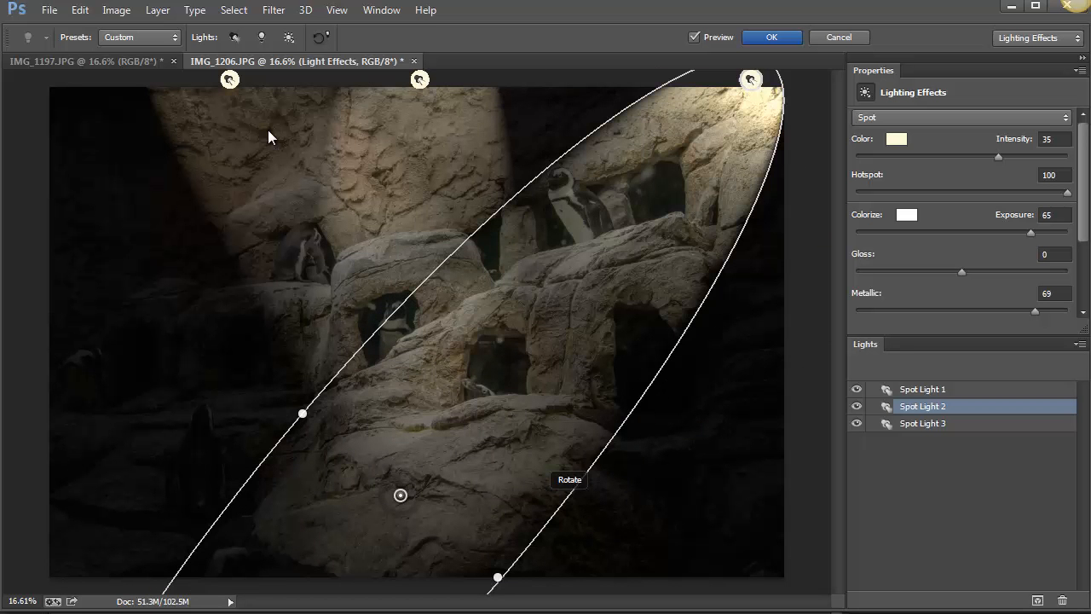
left_click(226, 82)
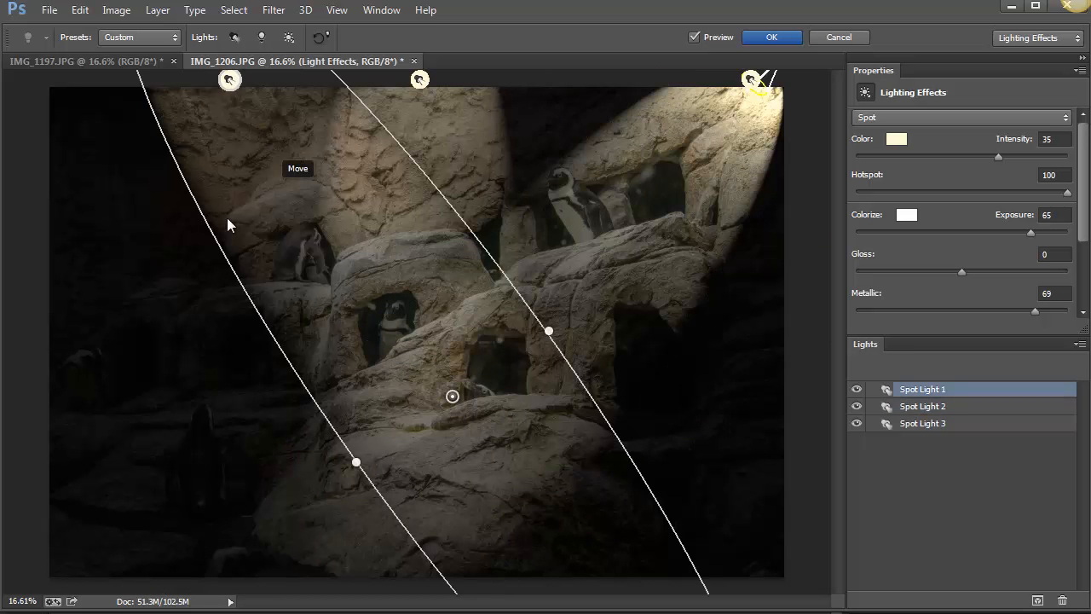
left_click_drag(226, 219, 113, 220)
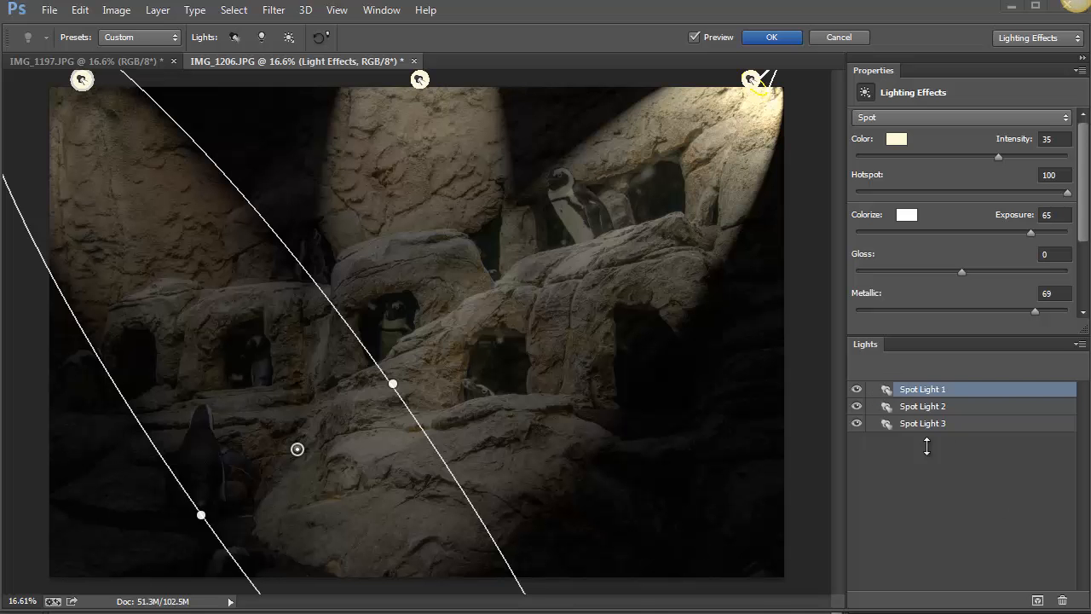
left_click(857, 424)
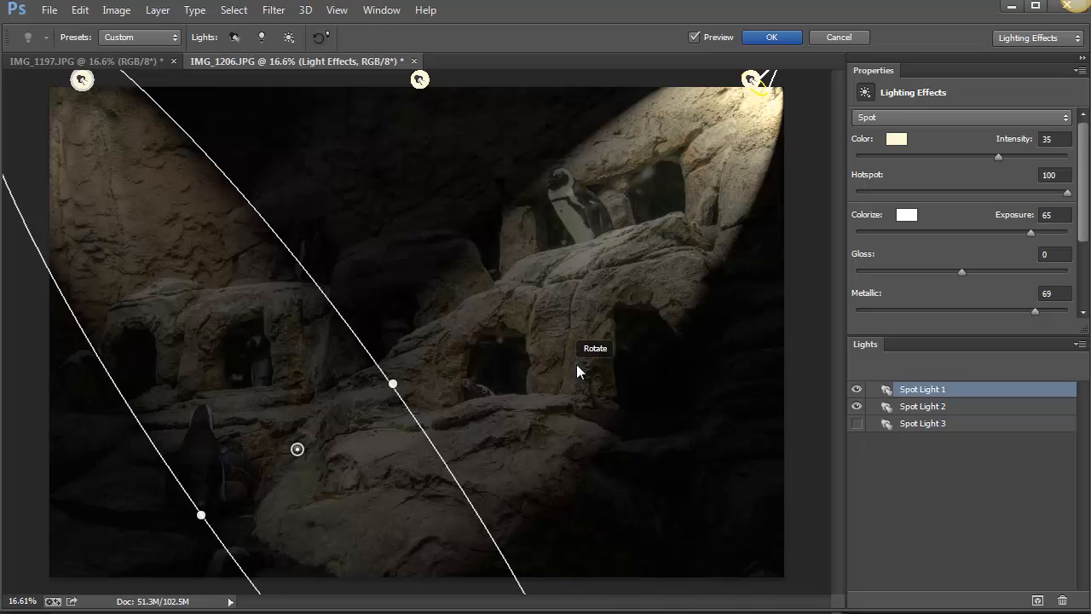
left_click(857, 423)
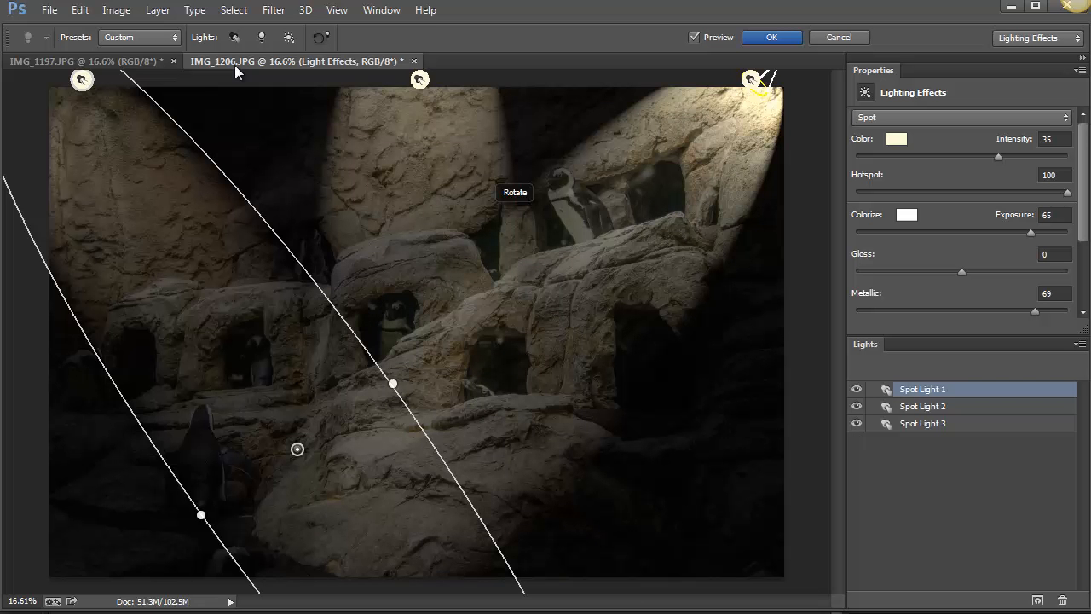
Apply the Five Lights Down preset and toggle Spot Light 3 and Spot Light 5 off and back on.
left_click(120, 38)
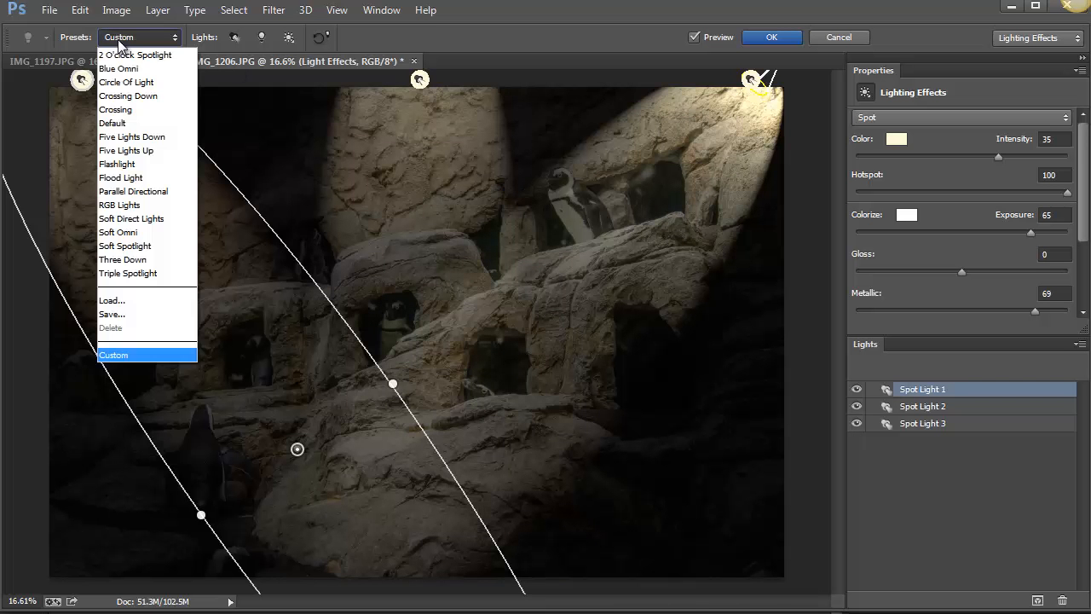
left_click(133, 137)
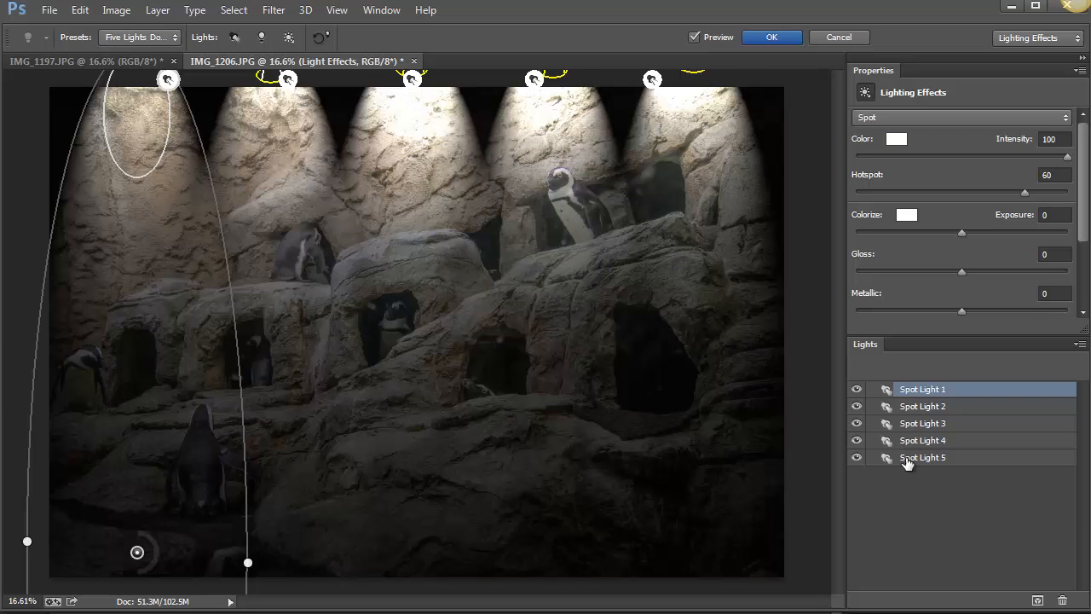
left_click(856, 424)
left_click(858, 458)
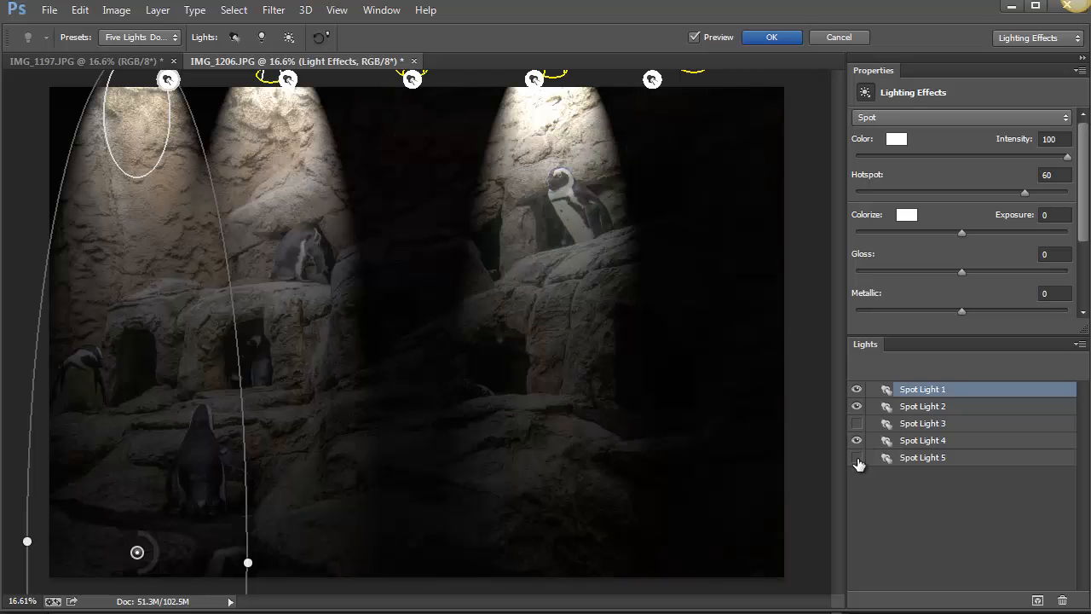
left_click(857, 459)
left_click(857, 423)
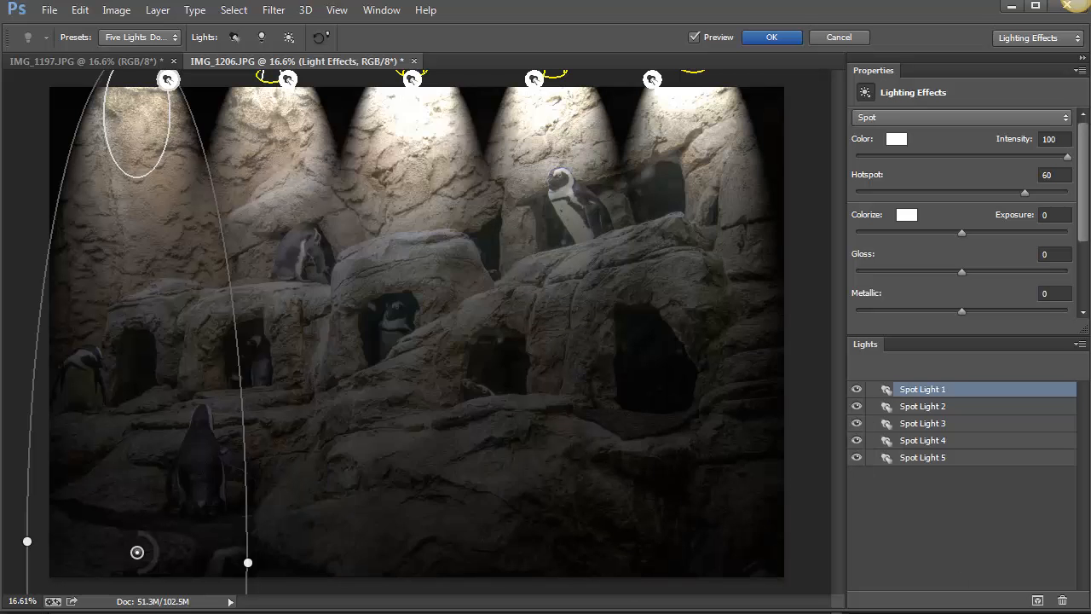
Try the Red, Green and Blue channels in turn as the texture for the five-light effect.
scroll(1064, 247, "down", 3)
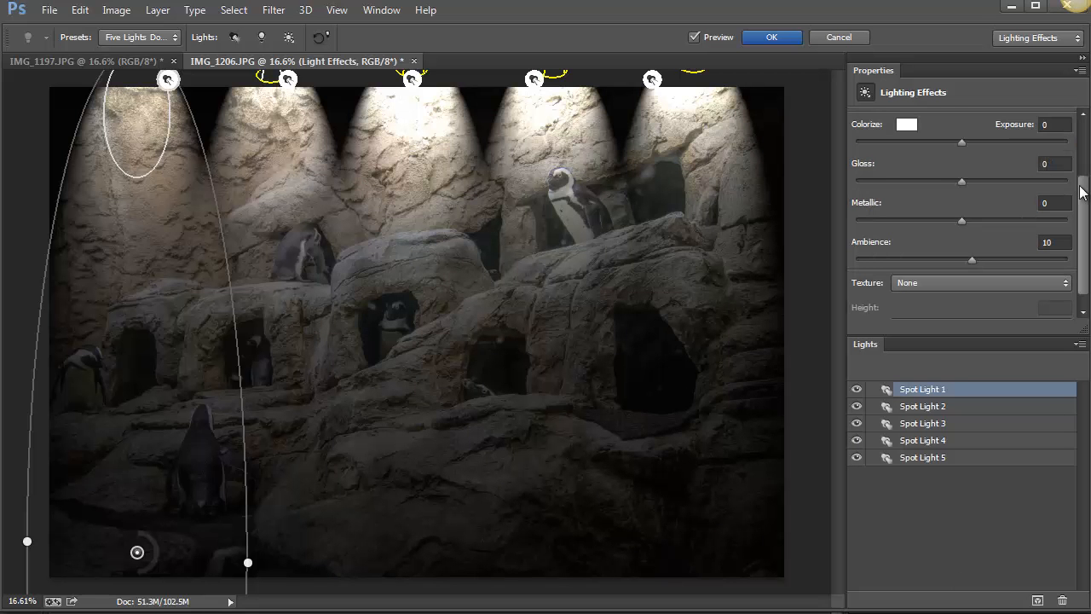
left_click_drag(1082, 189, 1083, 145)
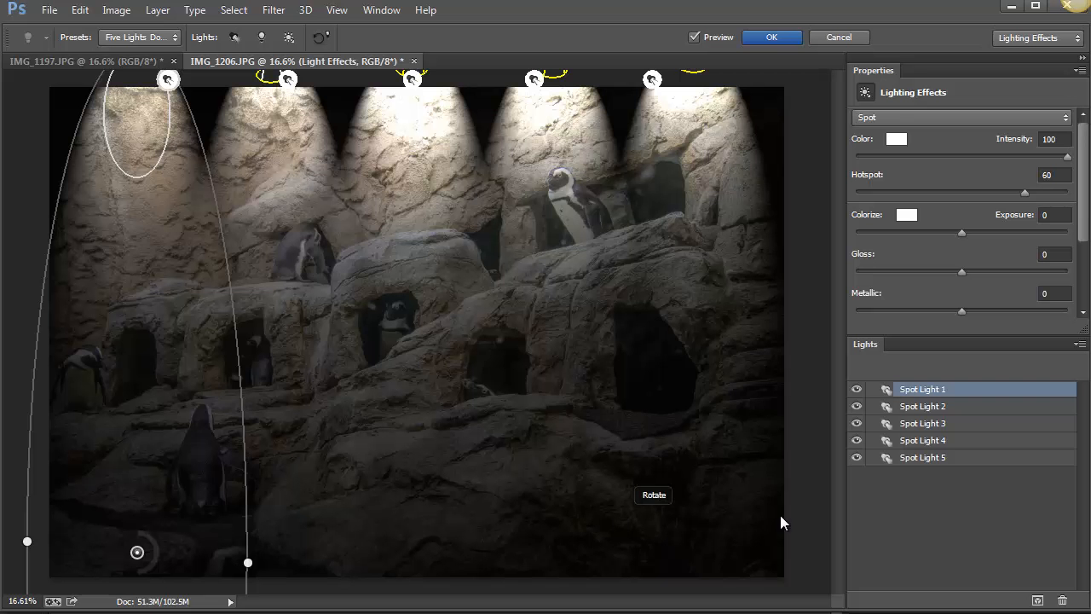
left_click_drag(1087, 219, 1087, 273)
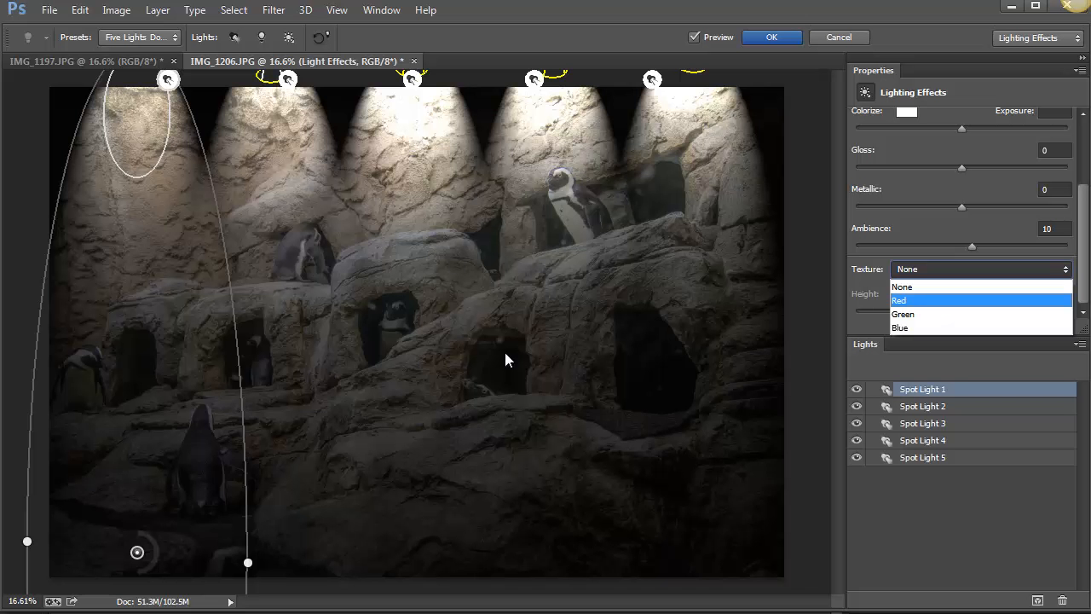
left_click(971, 307)
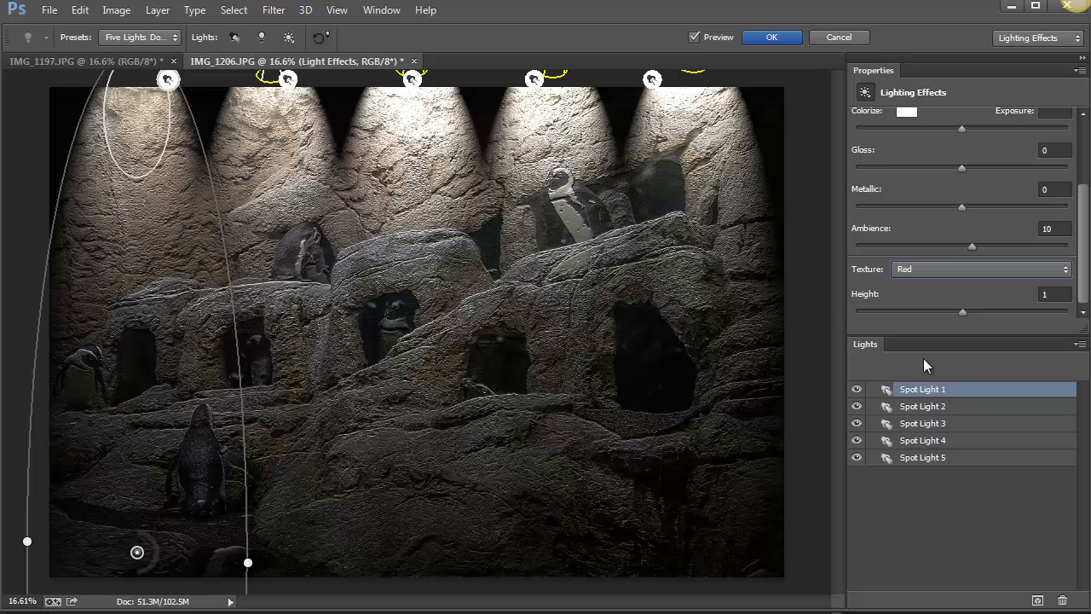
left_click(959, 270)
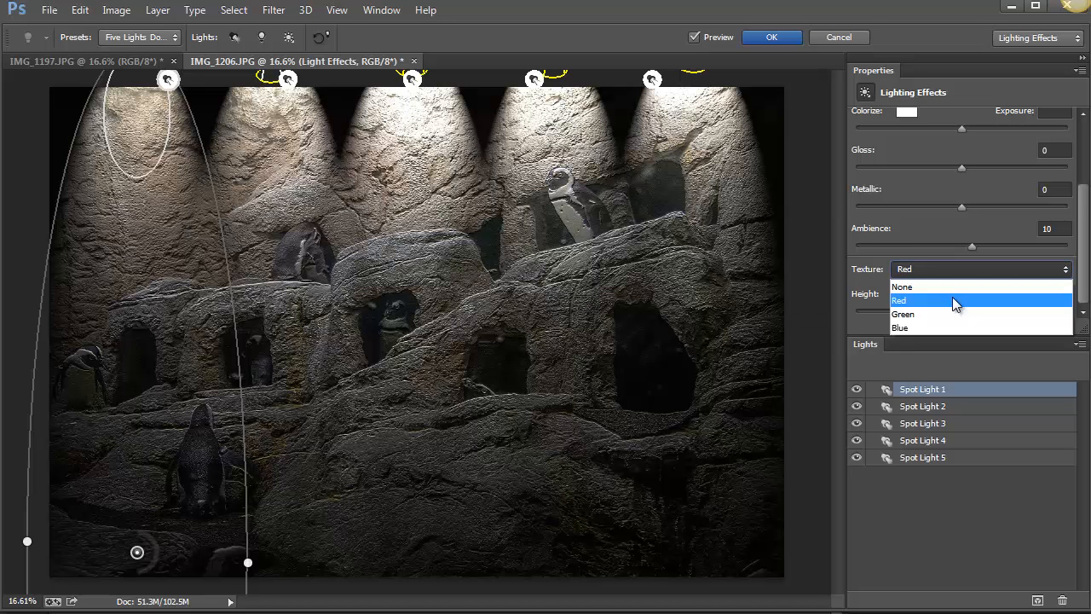
left_click(953, 315)
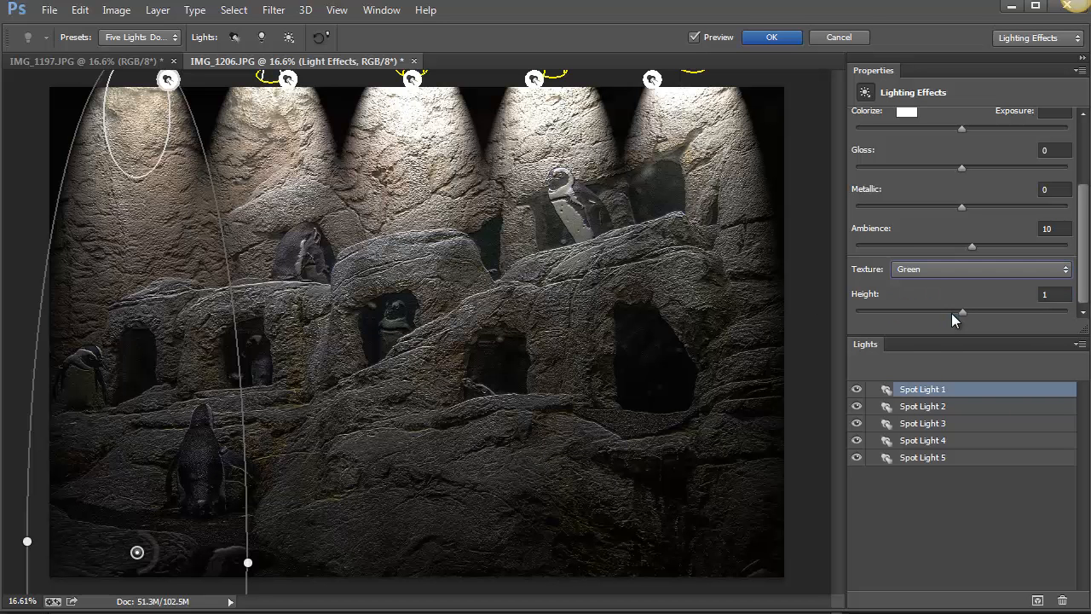
left_click(949, 270)
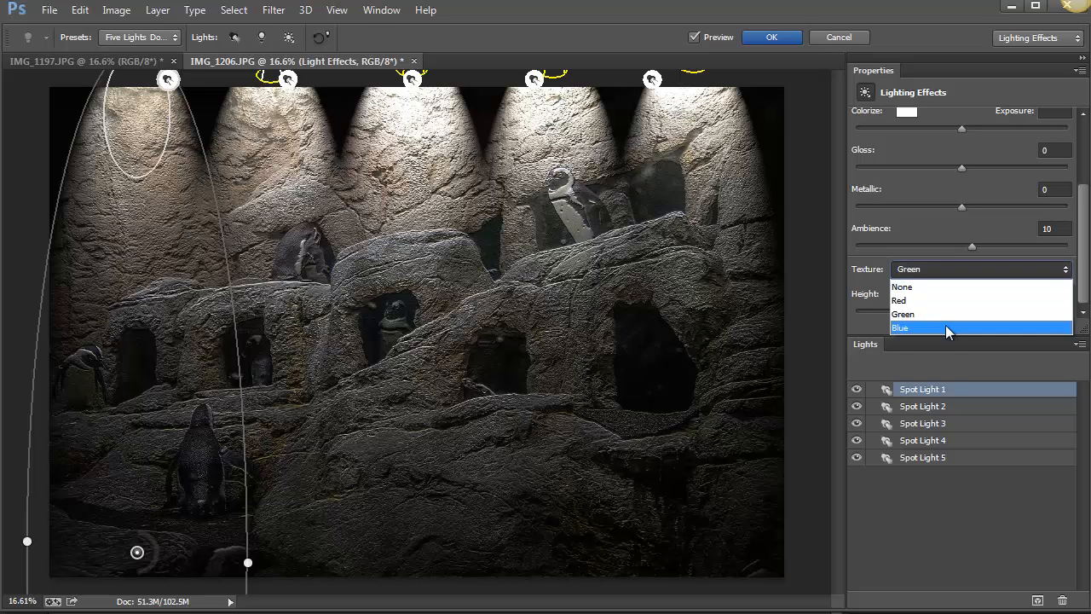
left_click(948, 330)
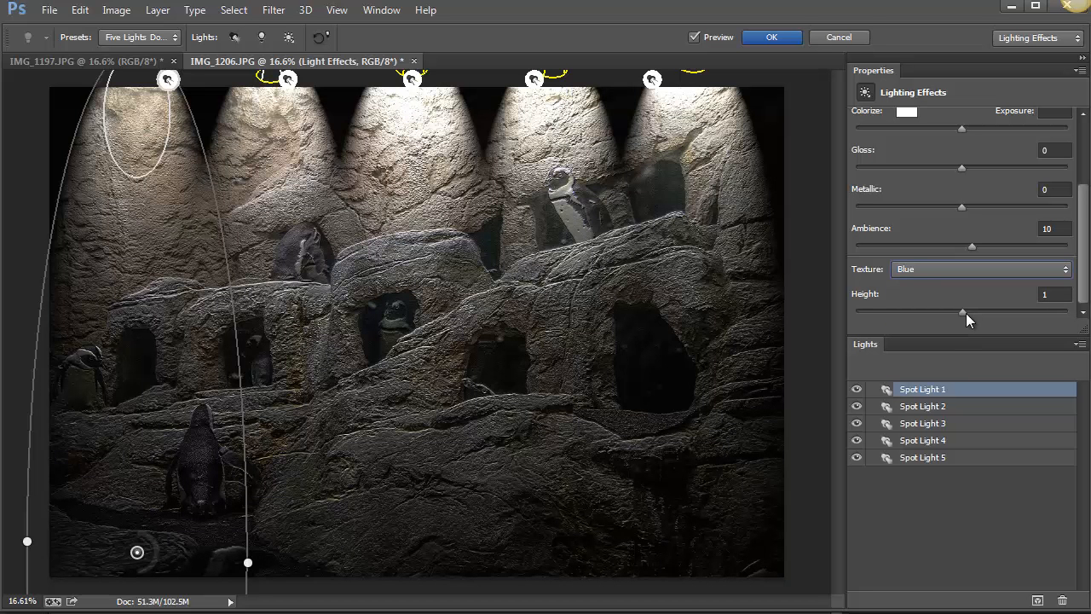
Try a texture height of 52 with Blue and -31 with Red, and cancel the lighting effect.
left_click_drag(966, 315, 1016, 315)
left_click(963, 269)
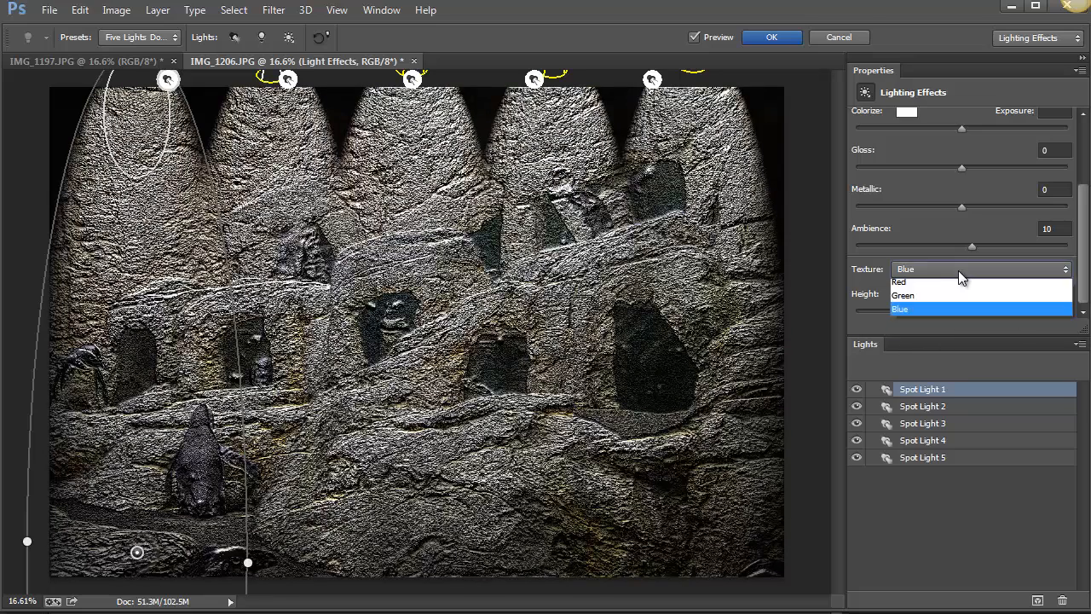
left_click(955, 302)
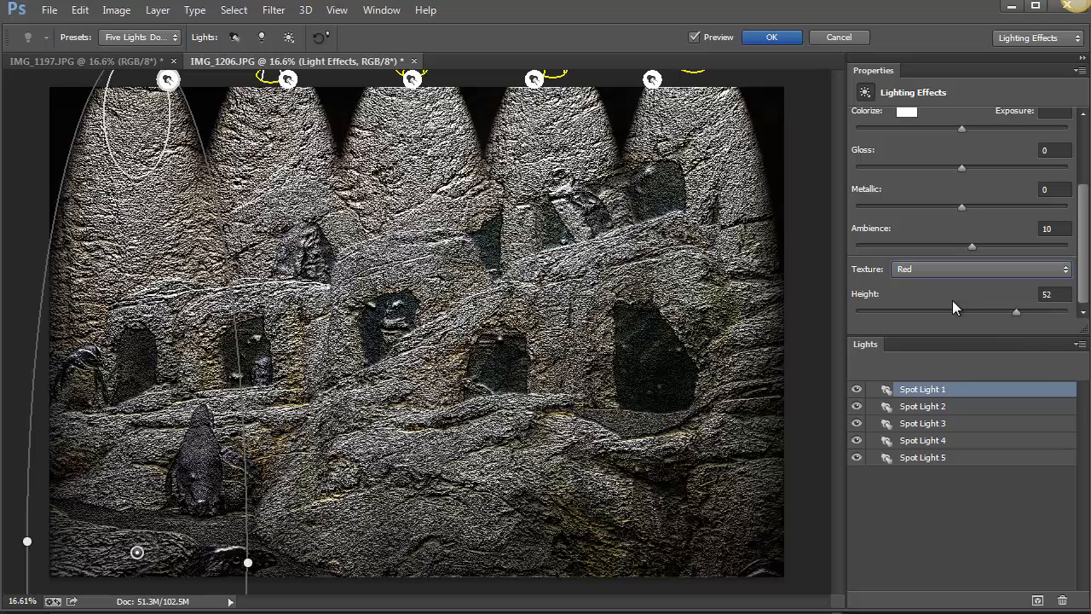
left_click_drag(1016, 312, 927, 317)
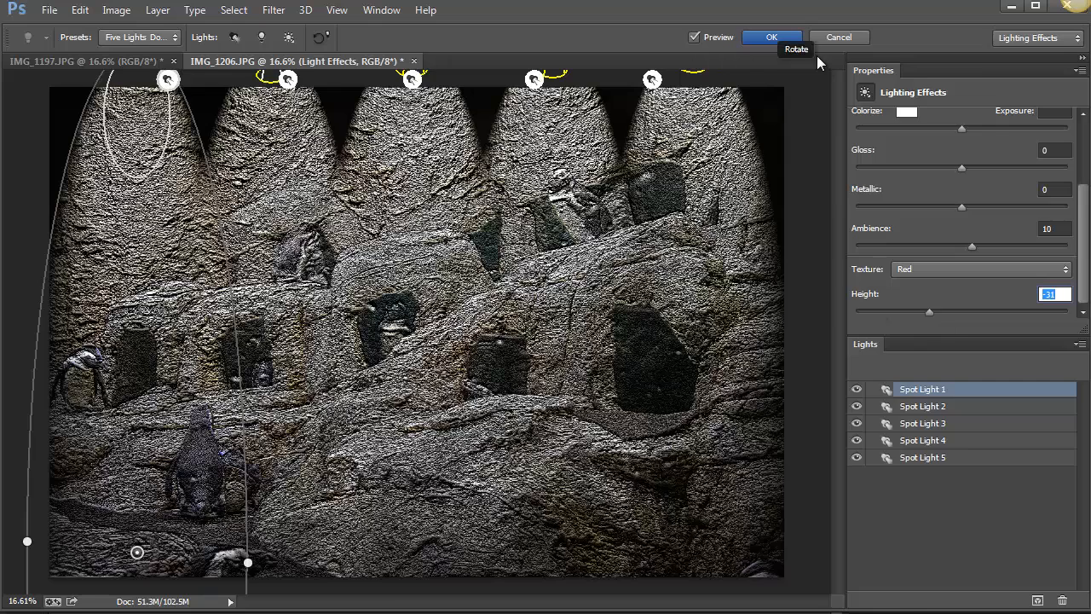
left_click(836, 38)
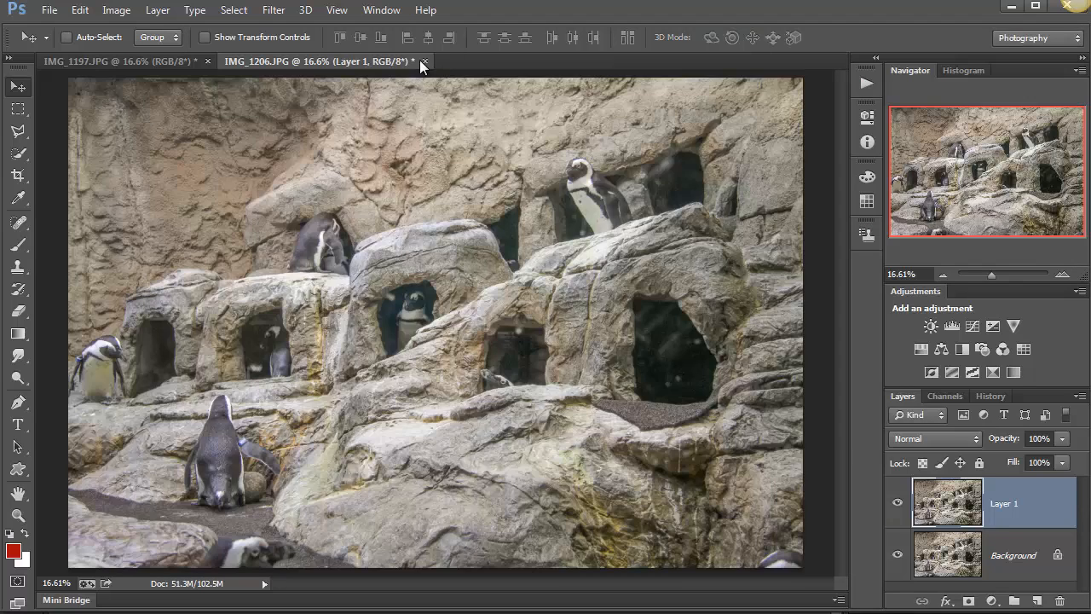
Switch to the IMG_1197.JPG penguin close-up and start the Lighting Effects filter on it.
left_click(112, 62)
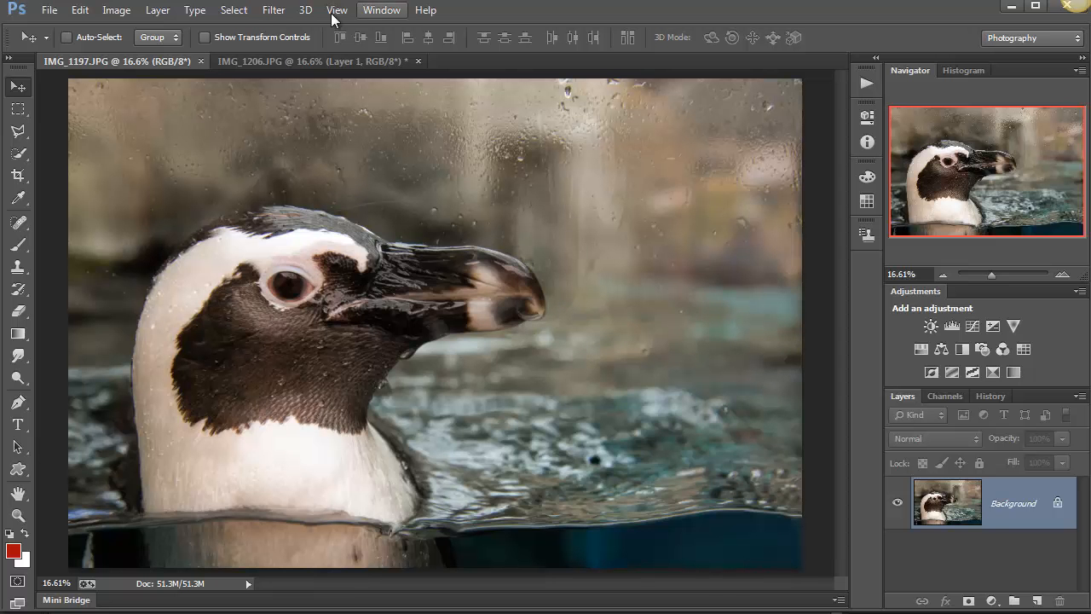
left_click(273, 12)
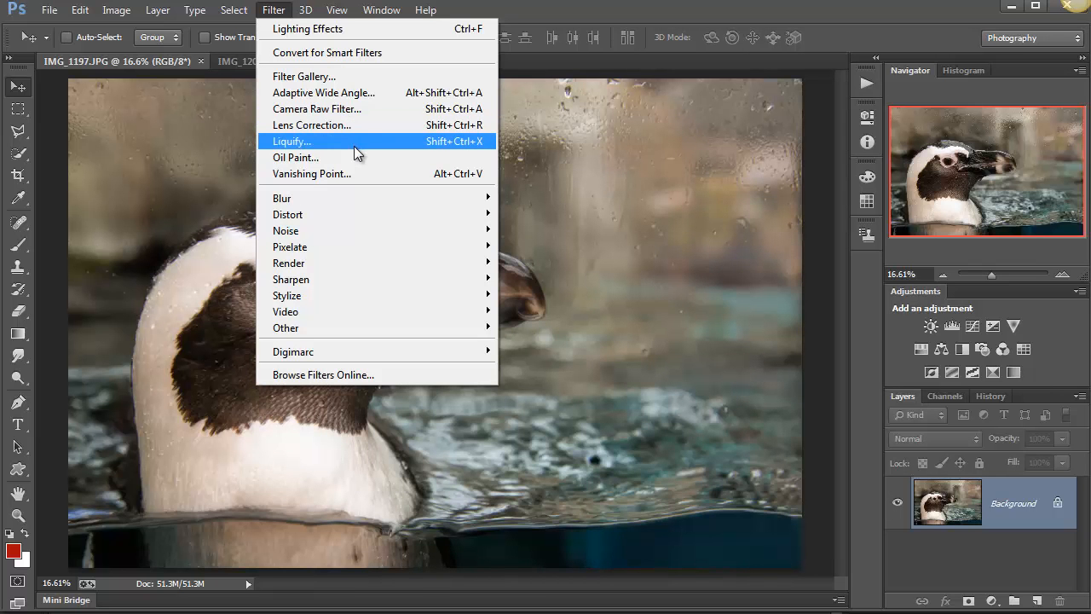
mouse_move(341, 264)
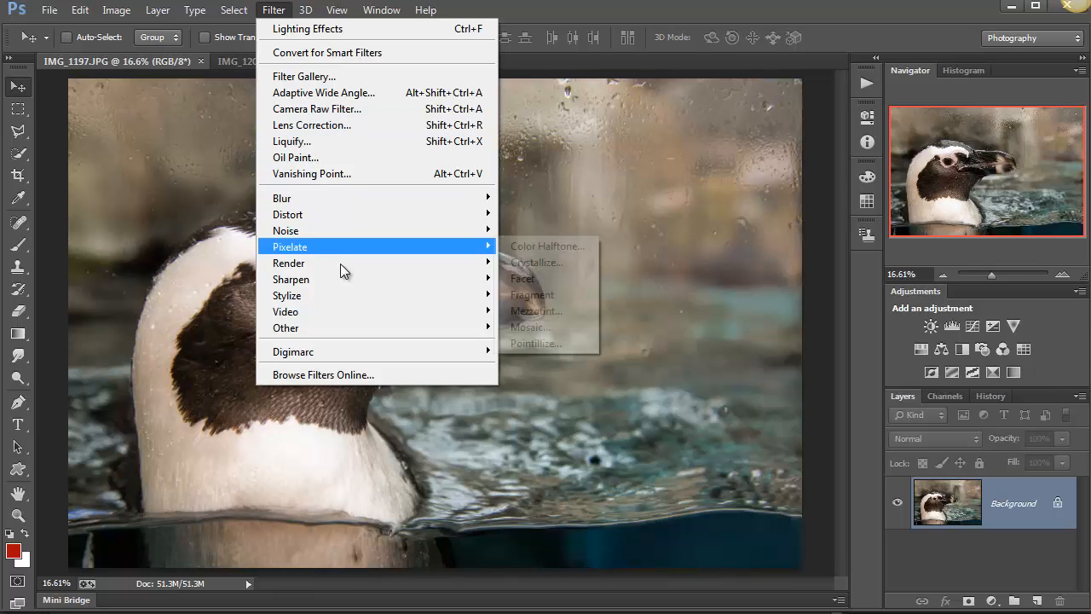
left_click(556, 328)
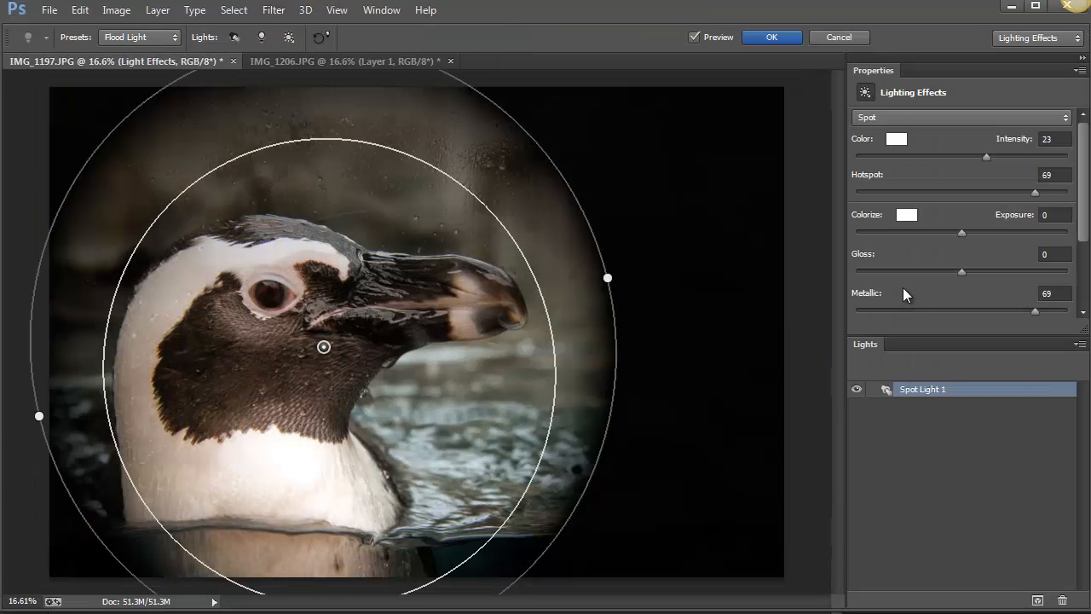
Enlarge and widen the Flood Light spot so it covers most of the photo, and center it on the penguin's beak.
left_click_drag(607, 279, 663, 282)
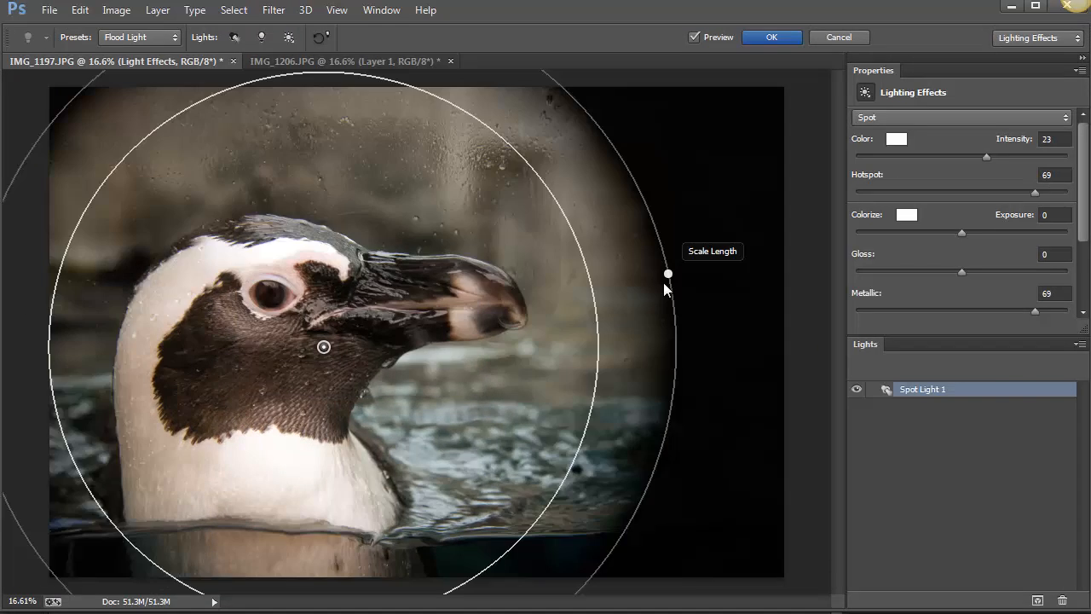
left_click_drag(325, 345, 389, 339)
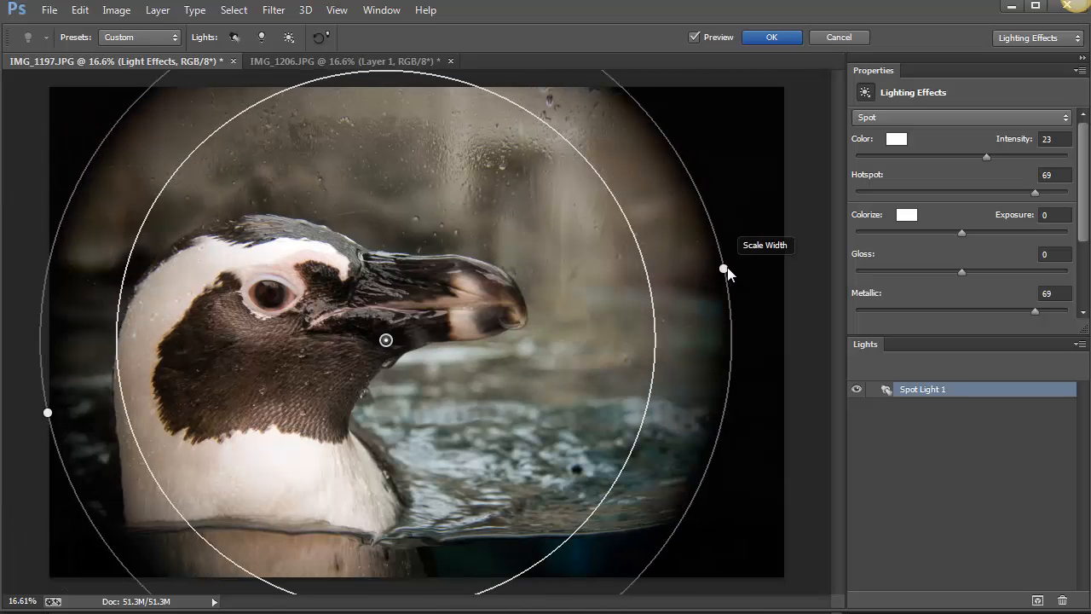
left_click_drag(726, 268, 777, 261)
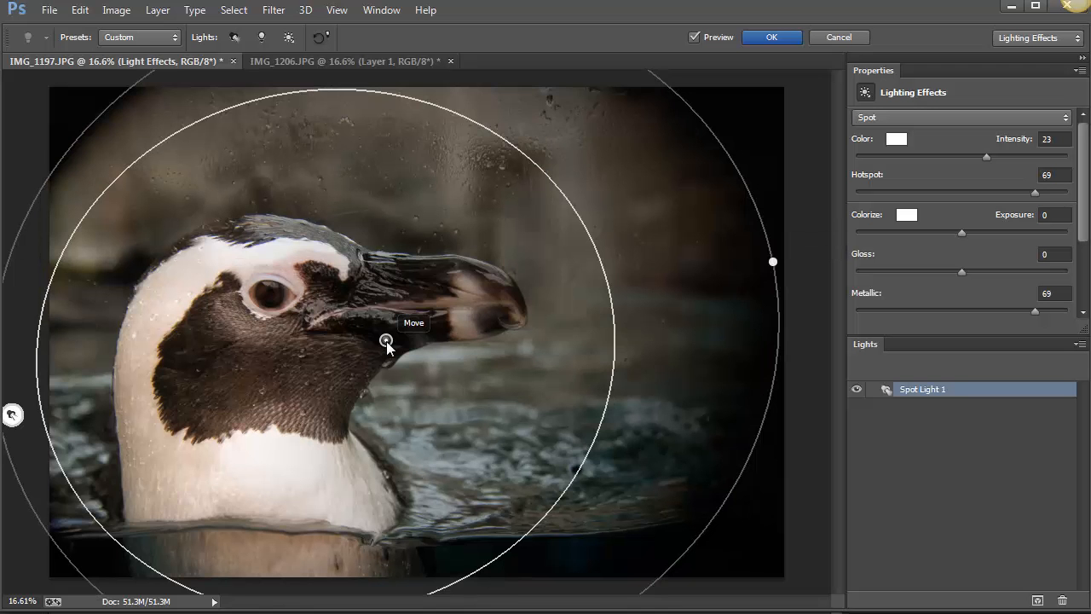
left_click_drag(388, 340, 424, 312)
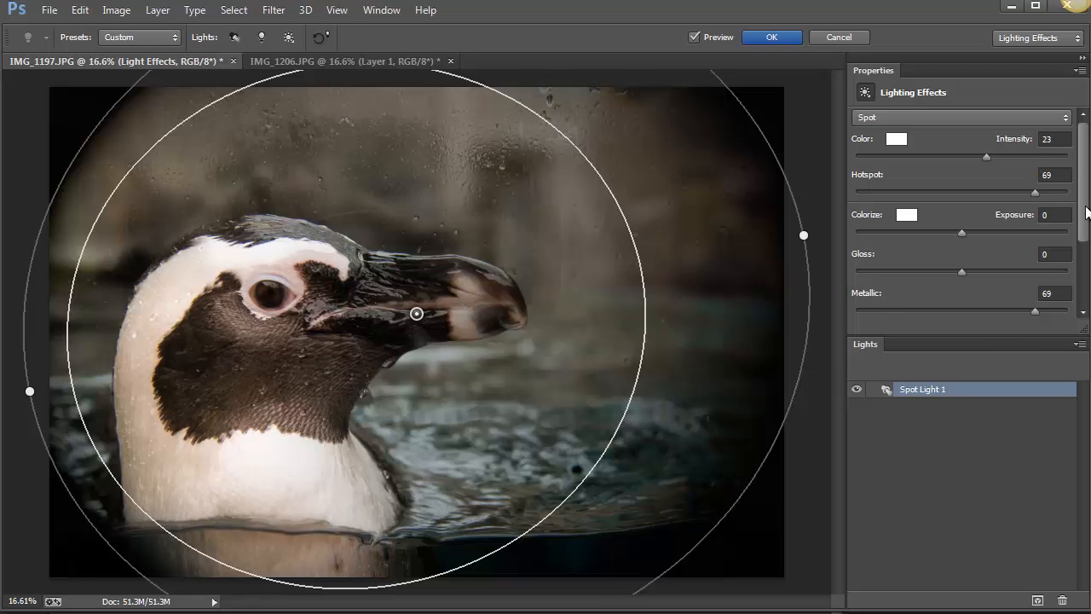
Set the spot light's texture to the Red channel with a height of 6.
scroll(1088, 248, "down", 1)
scroll(1088, 248, "down", 1)
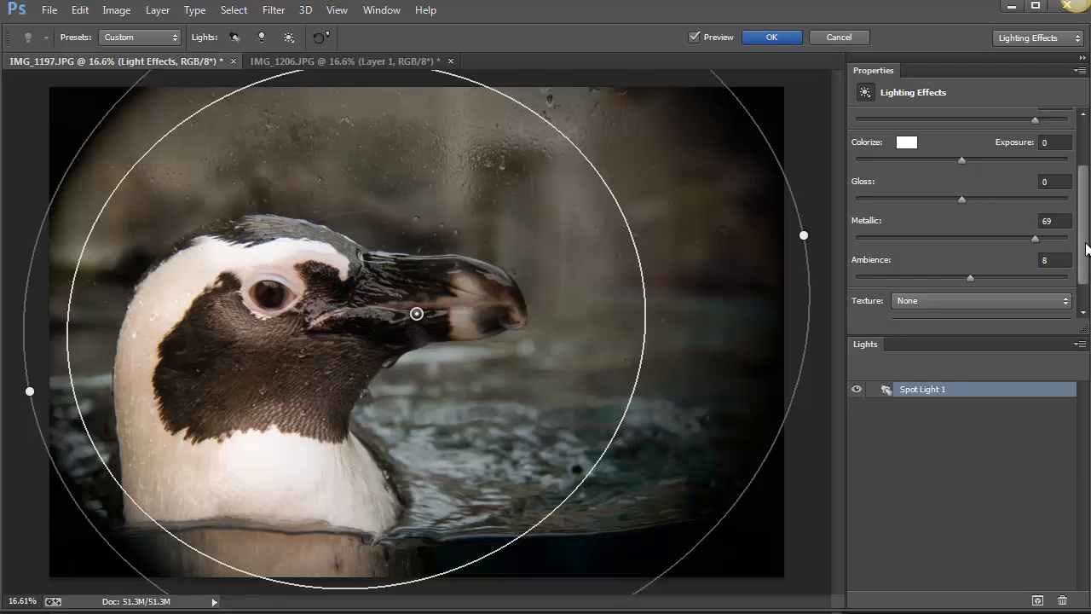
left_click(1003, 303)
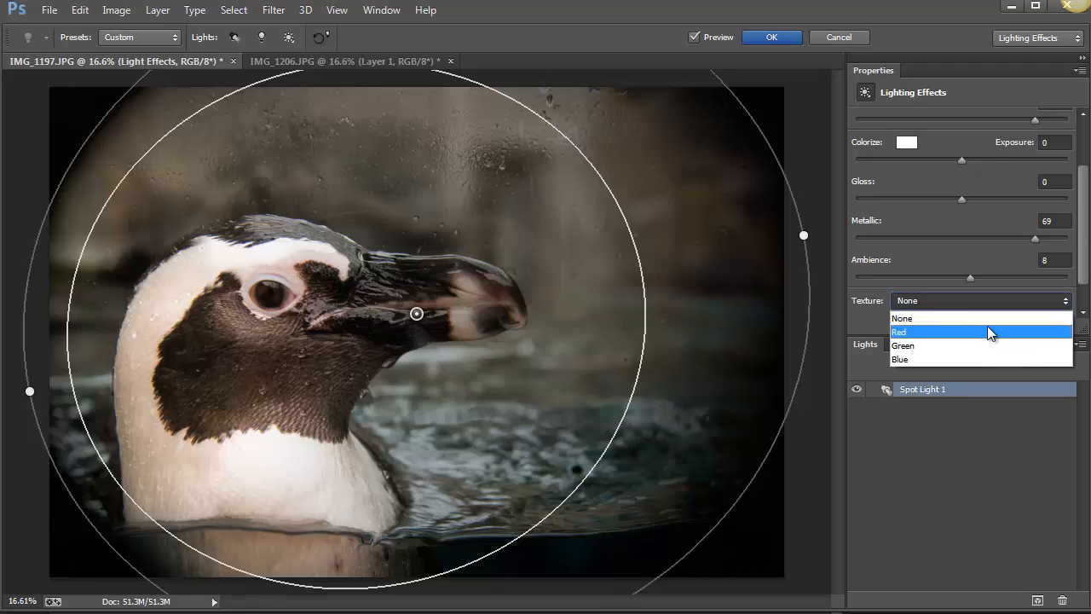
left_click(987, 332)
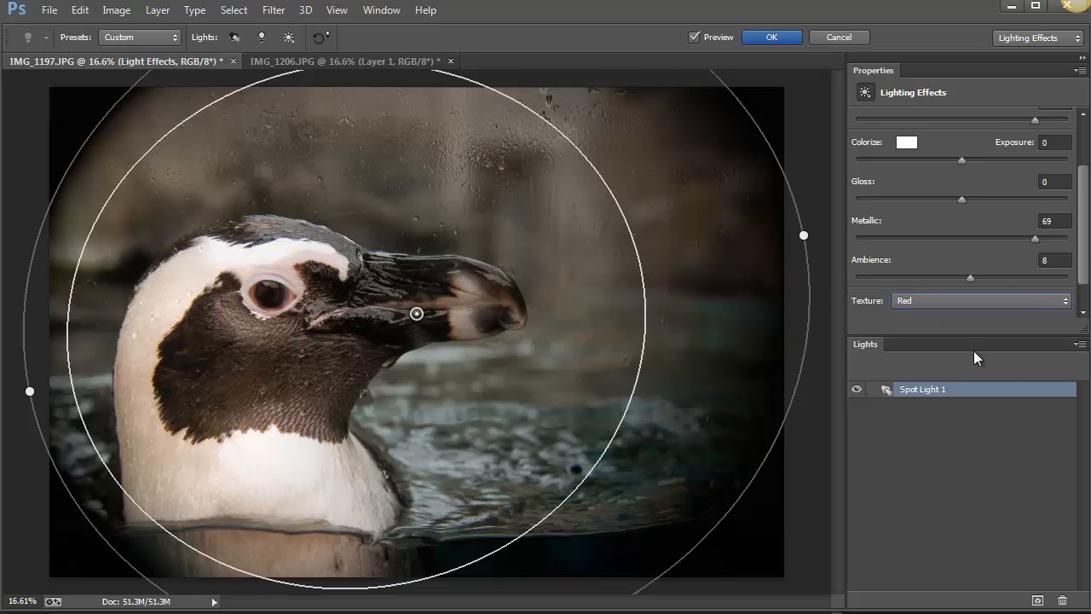
left_click_drag(1083, 253, 972, 333)
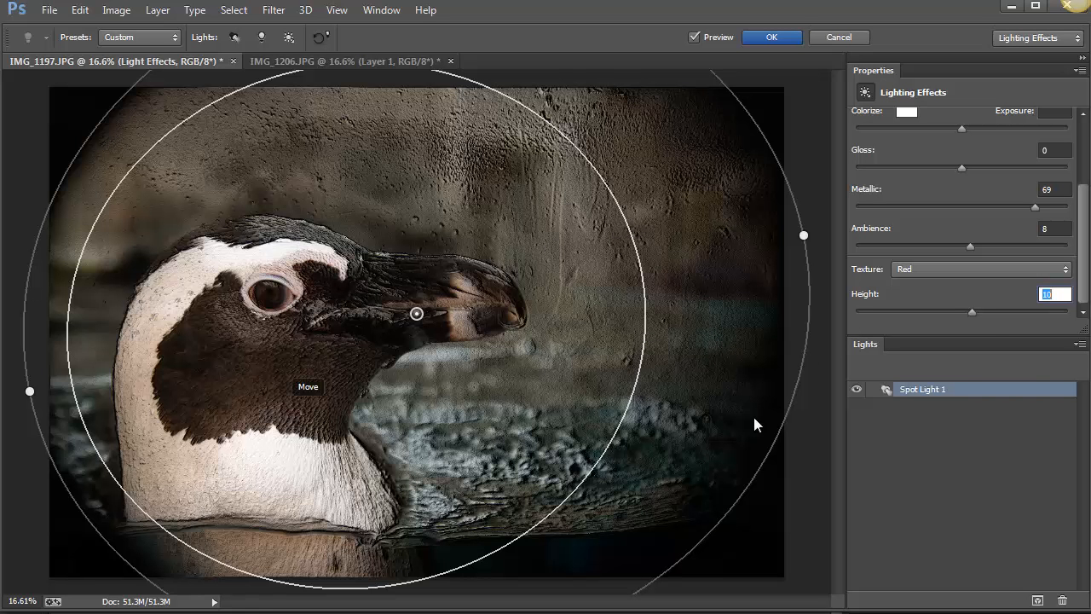
left_click_drag(971, 312, 965, 313)
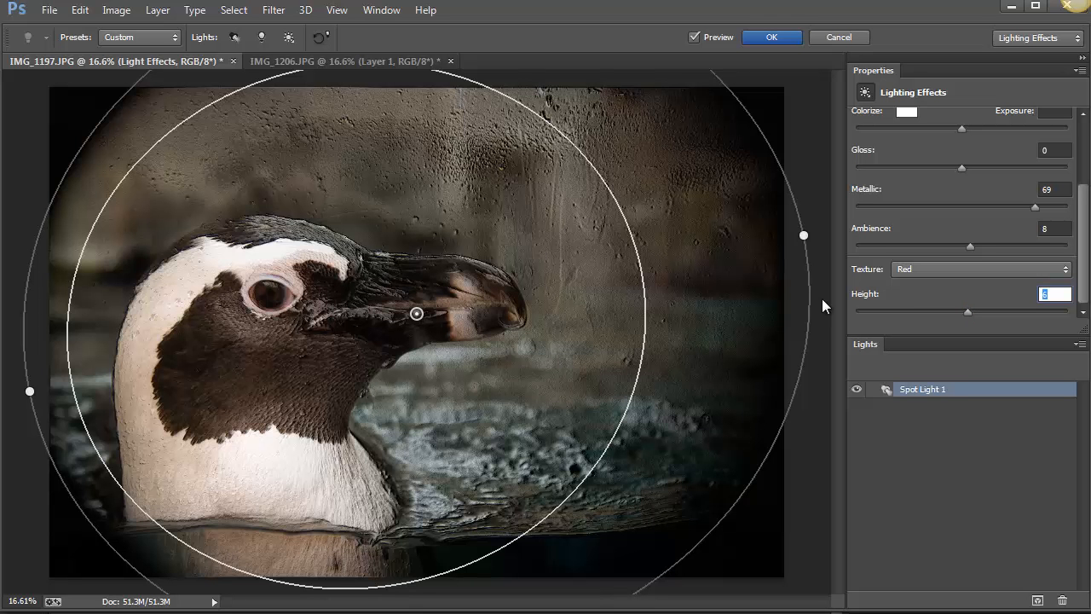
Compare the Green, Red and Blue channels as the spot light's texture at a height of 6.
left_click(977, 268)
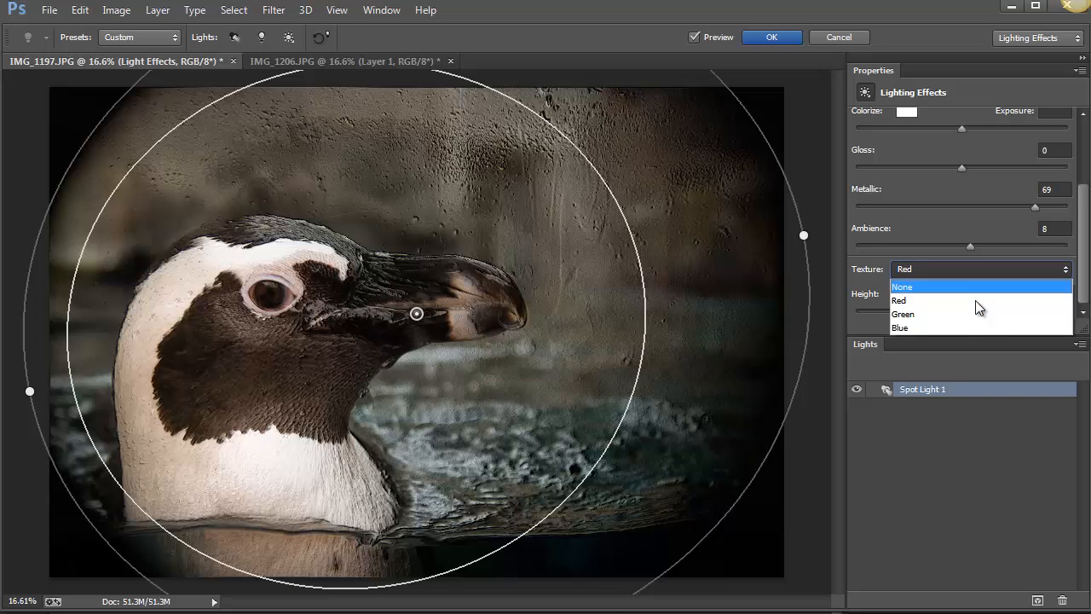
left_click(974, 314)
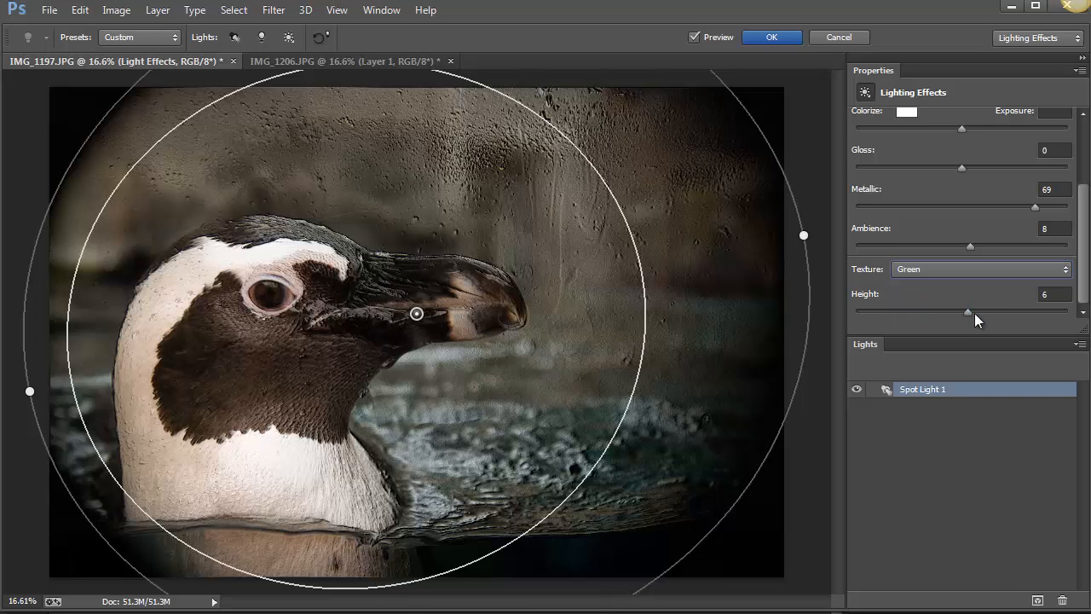
left_click(977, 271)
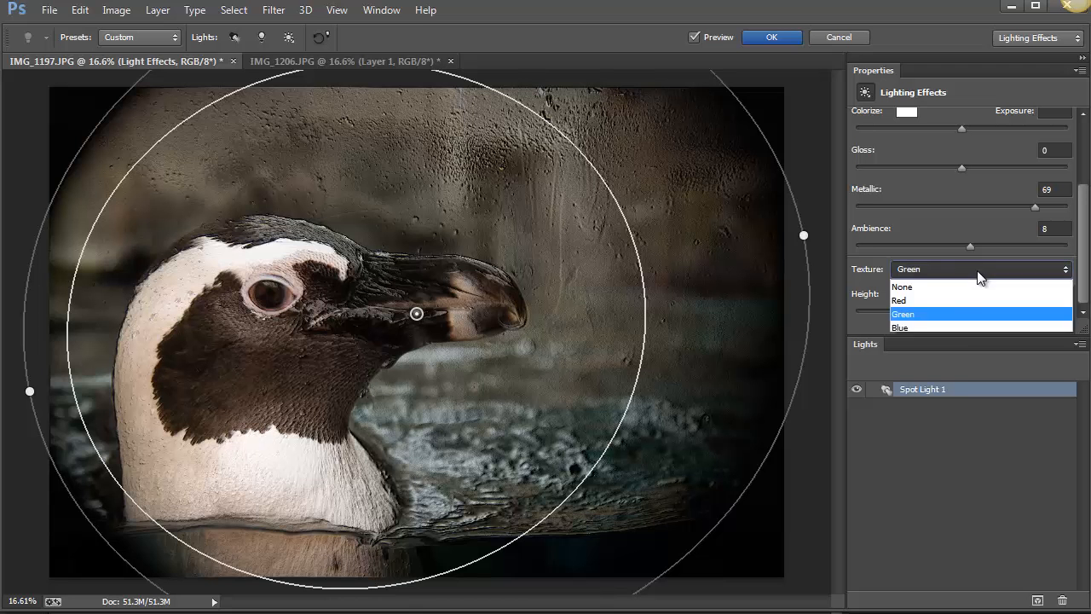
left_click(973, 300)
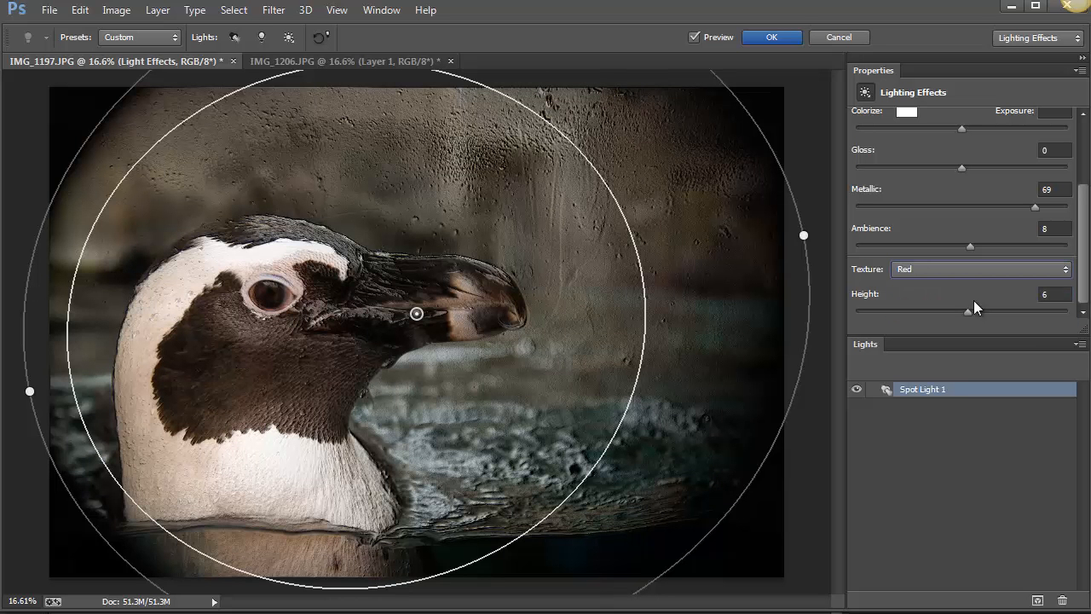
left_click(973, 269)
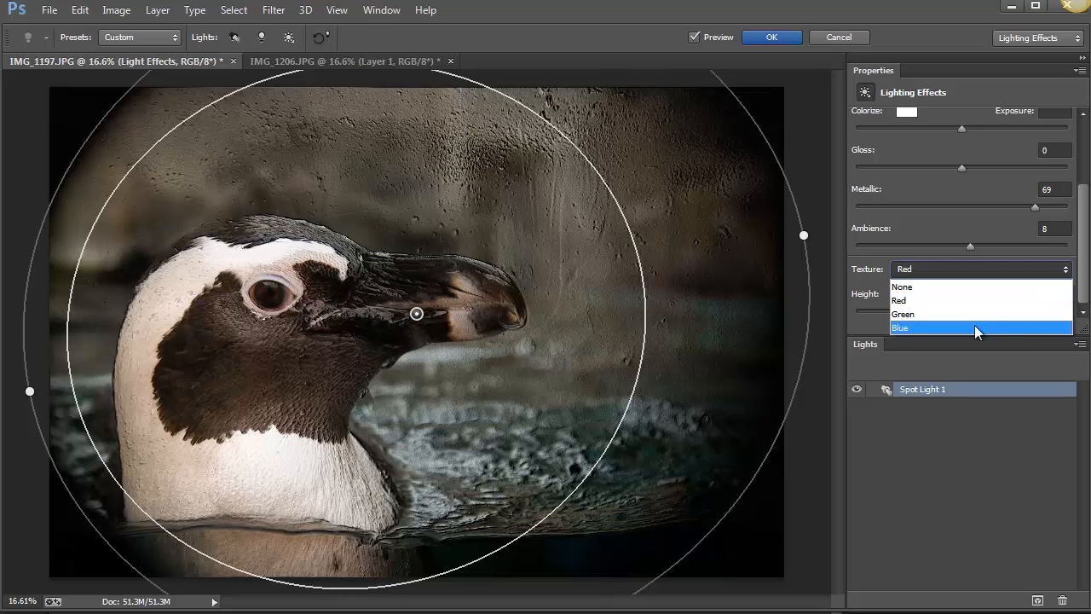
left_click(974, 325)
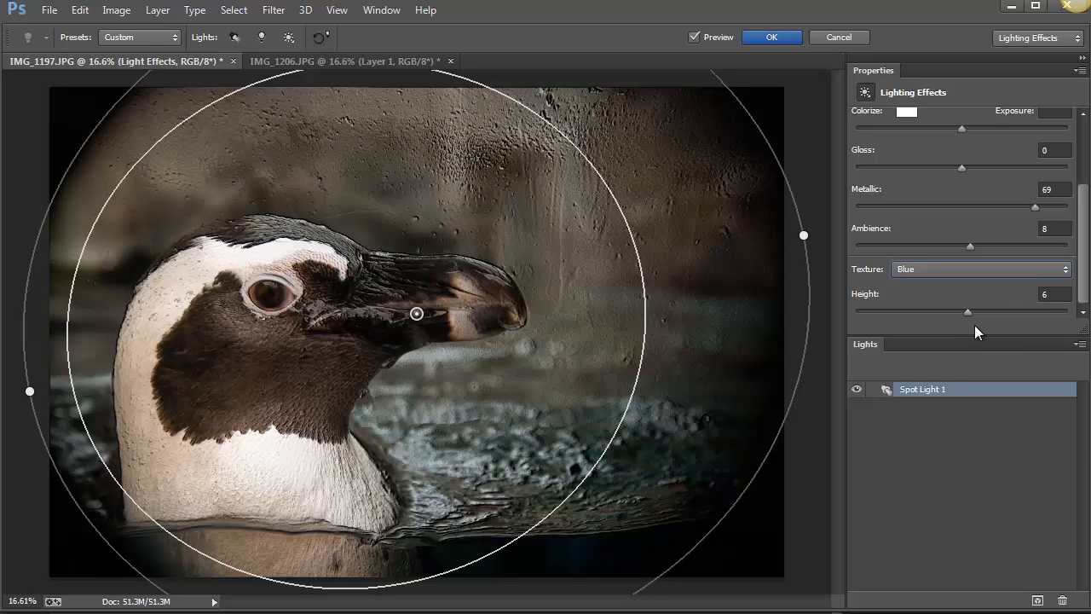
Try a texture height of 35 with the Blue and Green channels, and reduce the height again.
left_click_drag(968, 315, 1000, 310)
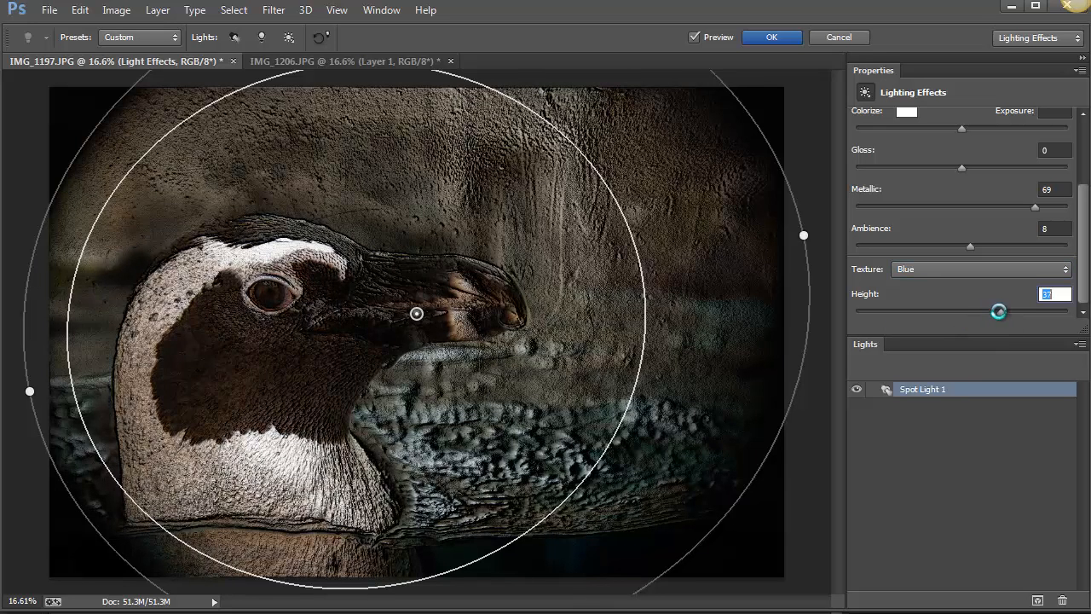
left_click(975, 270)
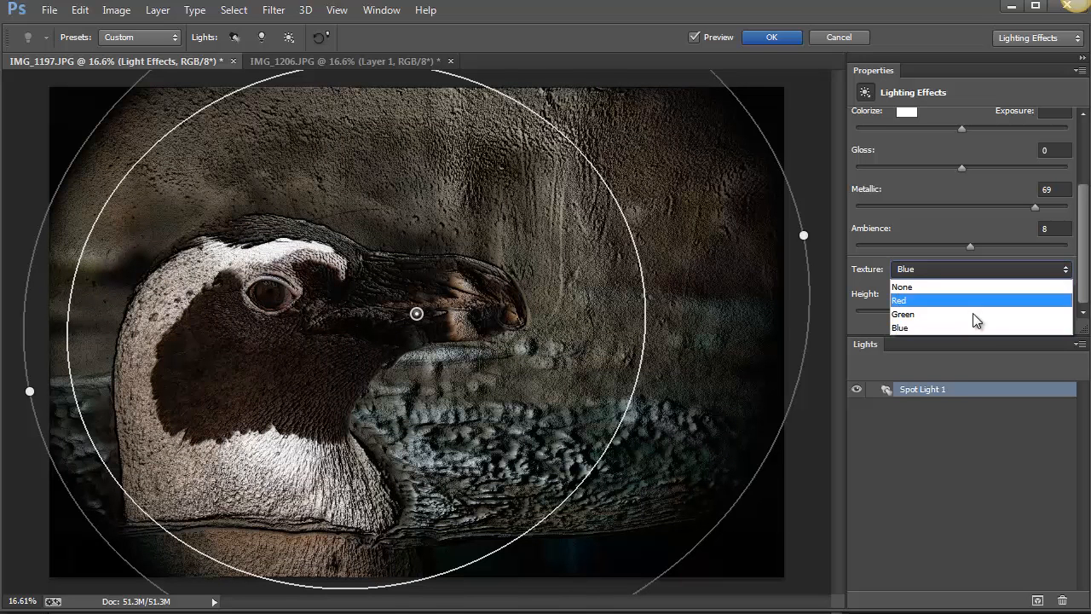
left_click(973, 312)
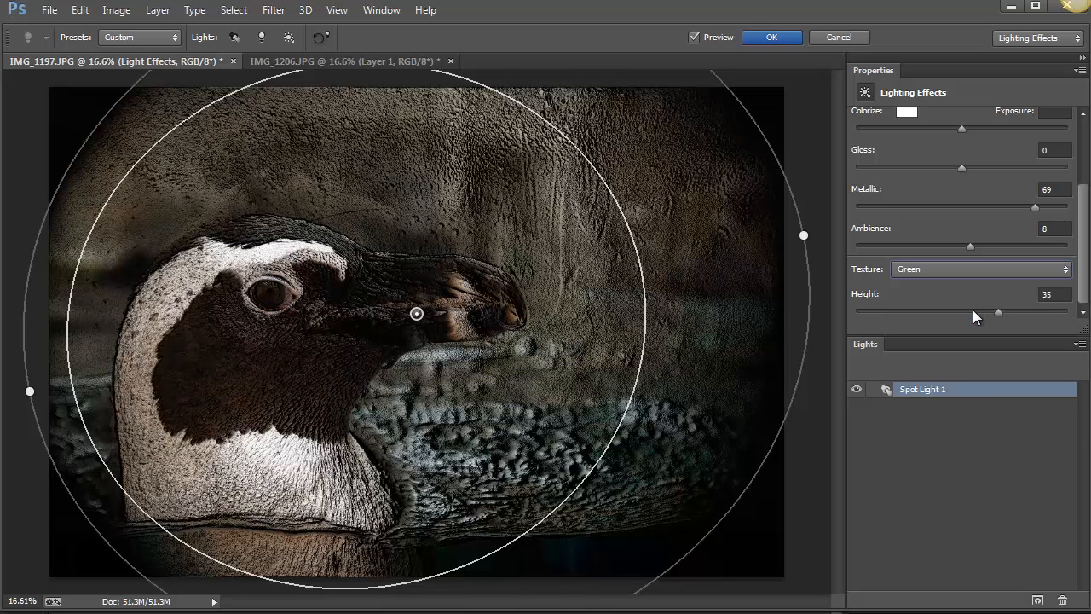
left_click_drag(984, 319, 964, 321)
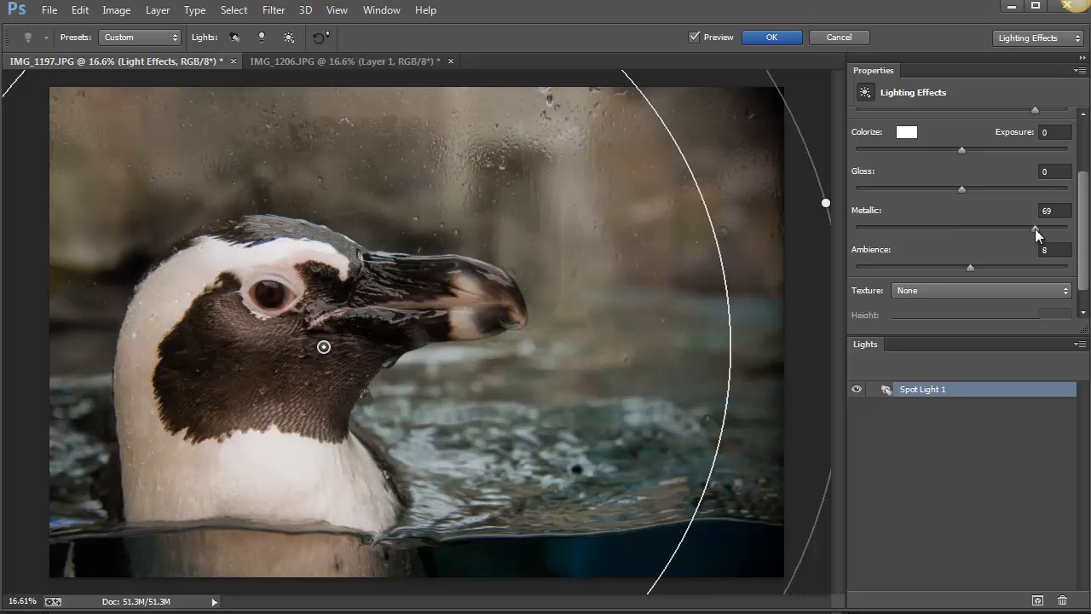
Set the spot light's Metallic to 7, Gloss to 52 and Exposure to 15.
left_click_drag(1035, 229, 969, 248)
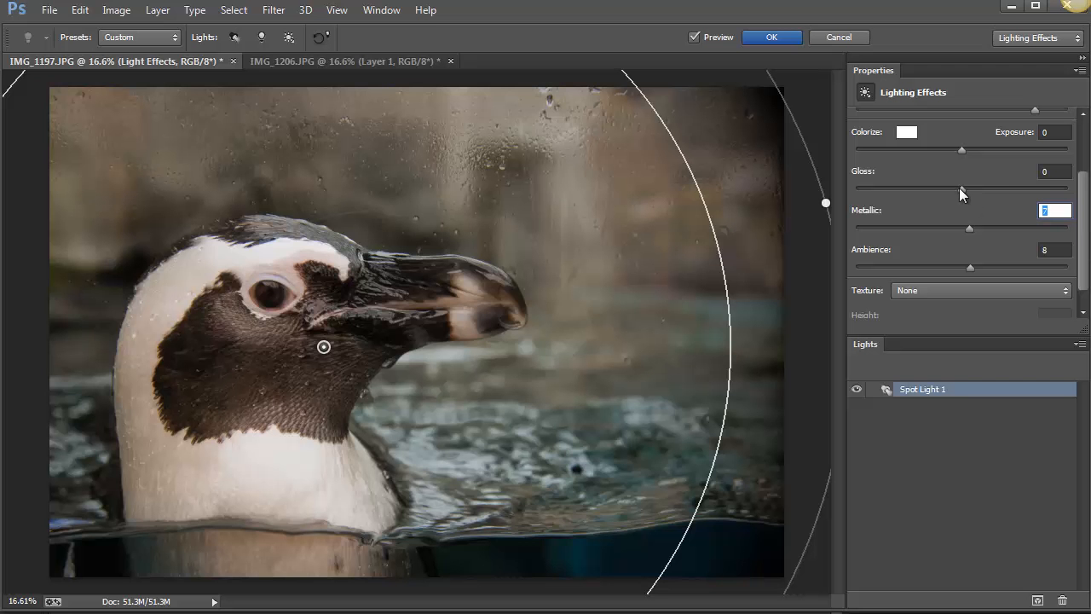
left_click_drag(961, 188, 1015, 188)
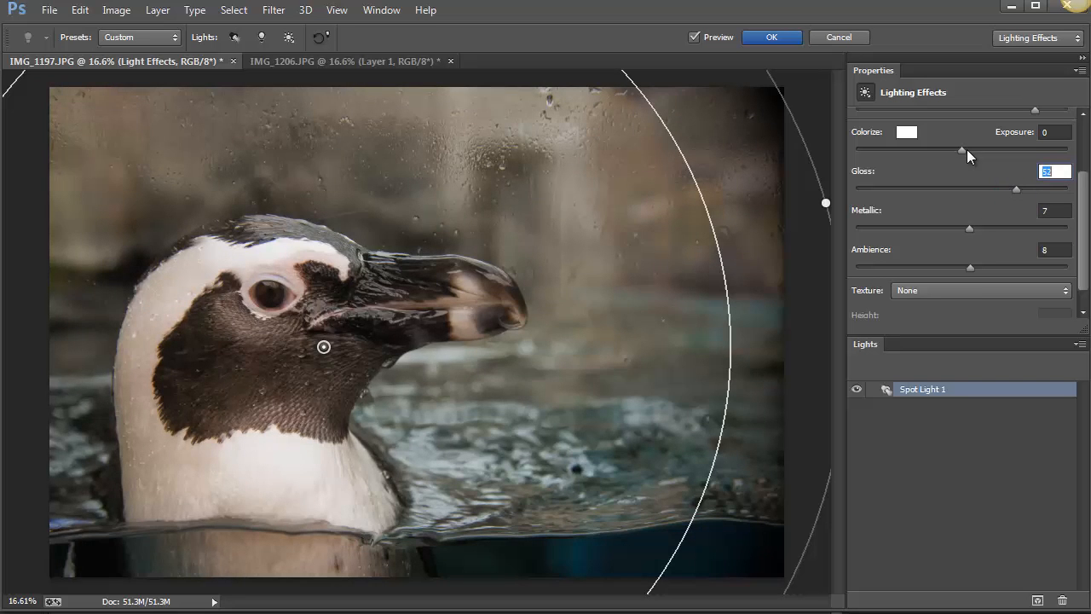
left_click_drag(963, 149, 977, 150)
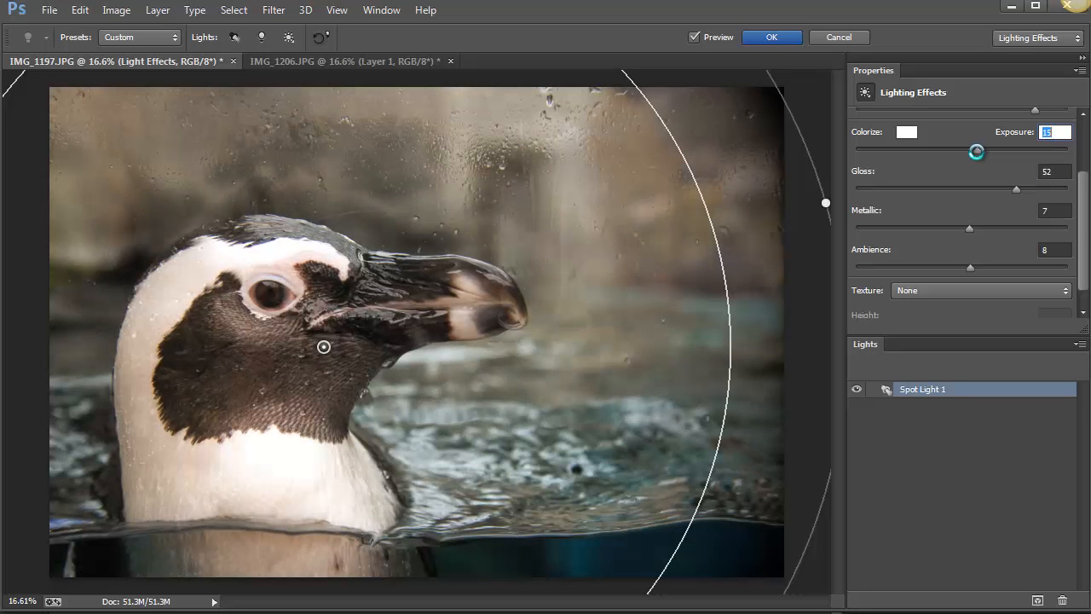
Use the Red channel as the spot light's texture with a height of 7.
scroll(1087, 242, "down", 1)
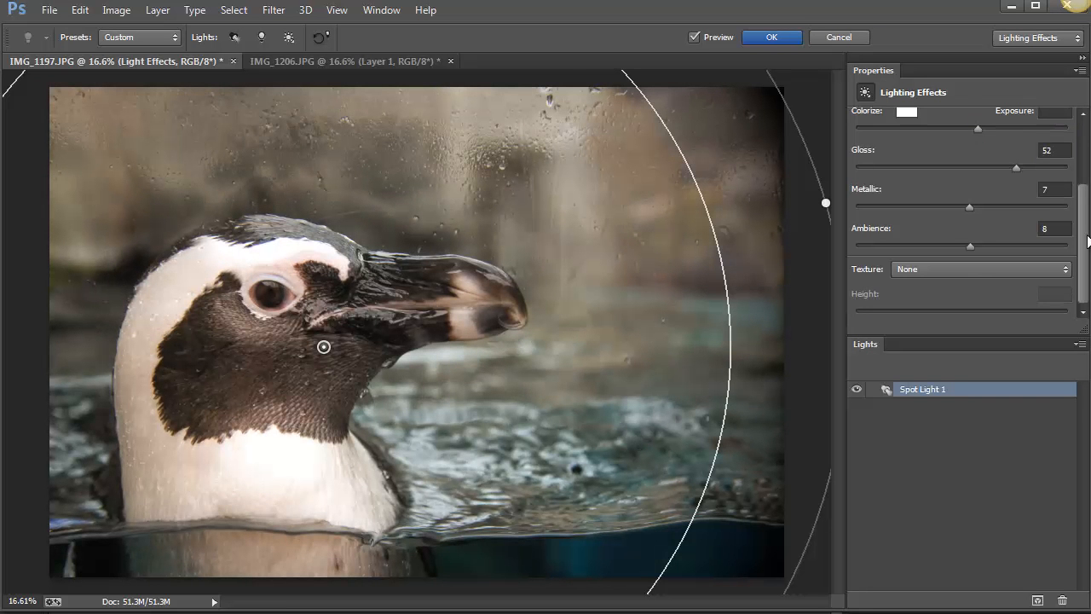
left_click(952, 274)
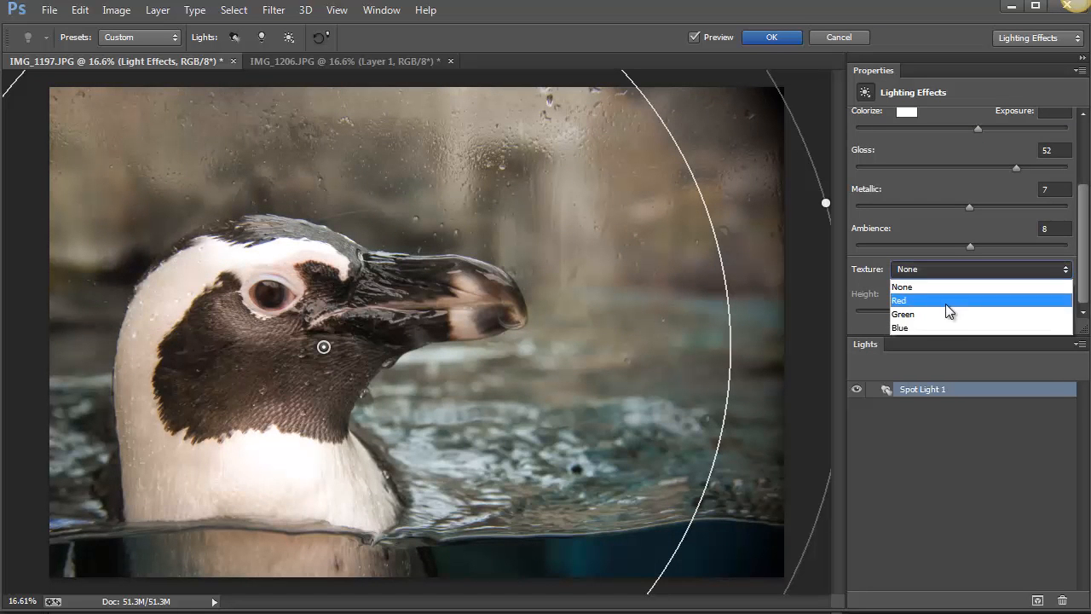
left_click(946, 309)
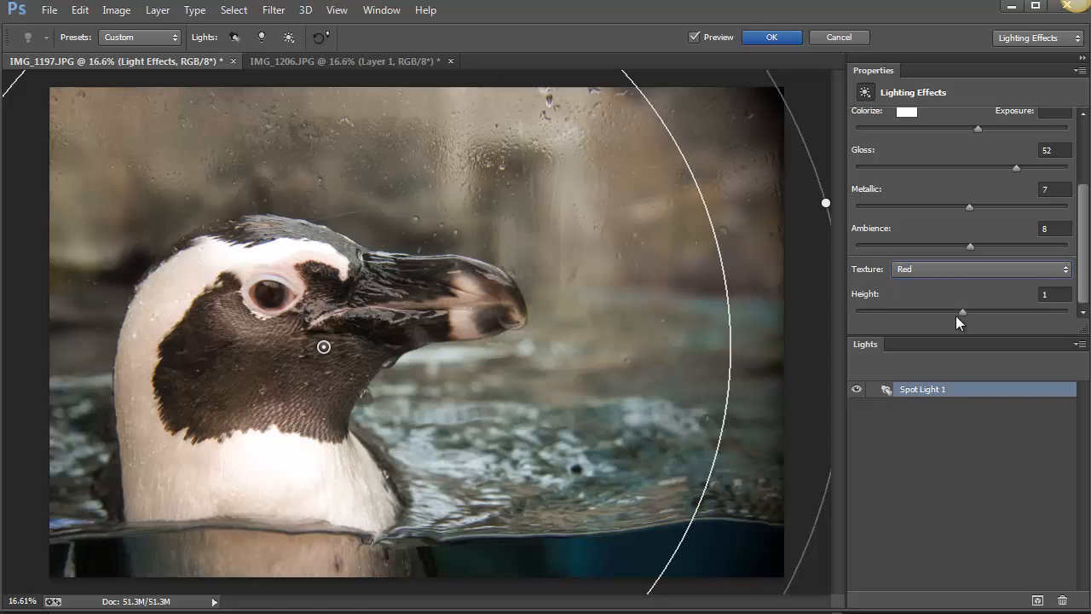
left_click(975, 313)
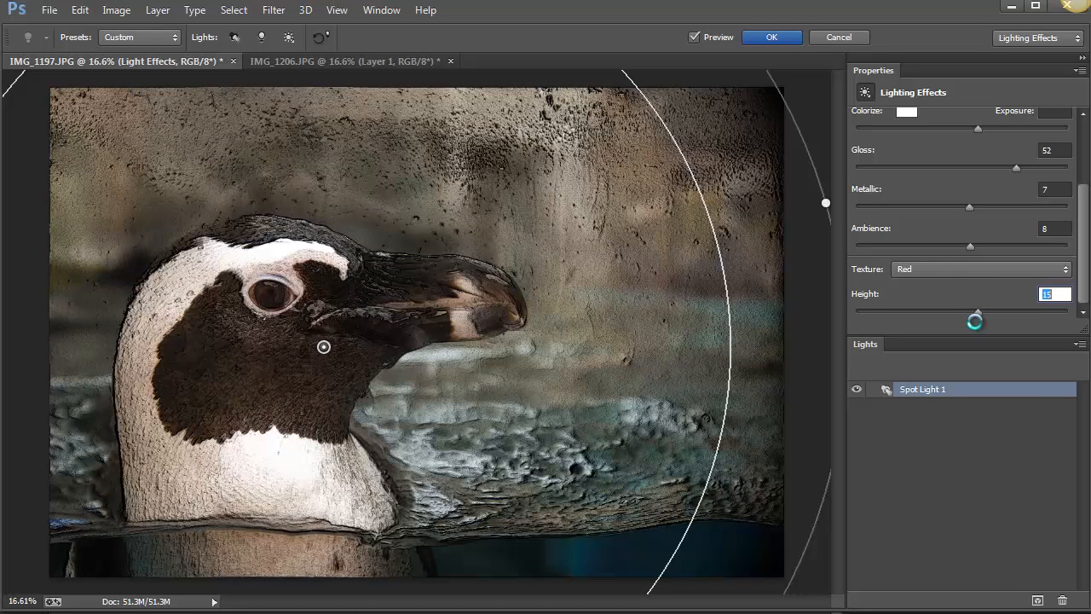
left_click_drag(969, 325, 968, 326)
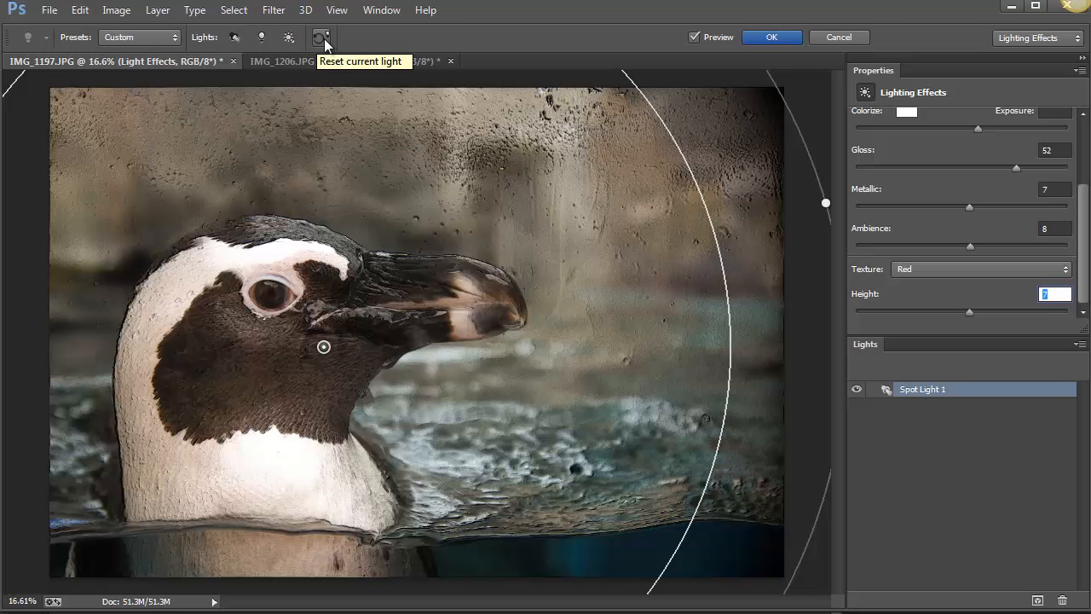
Add a second spot light, move it to the background beyond the beak, and enlarge and rotate it.
left_click(237, 39)
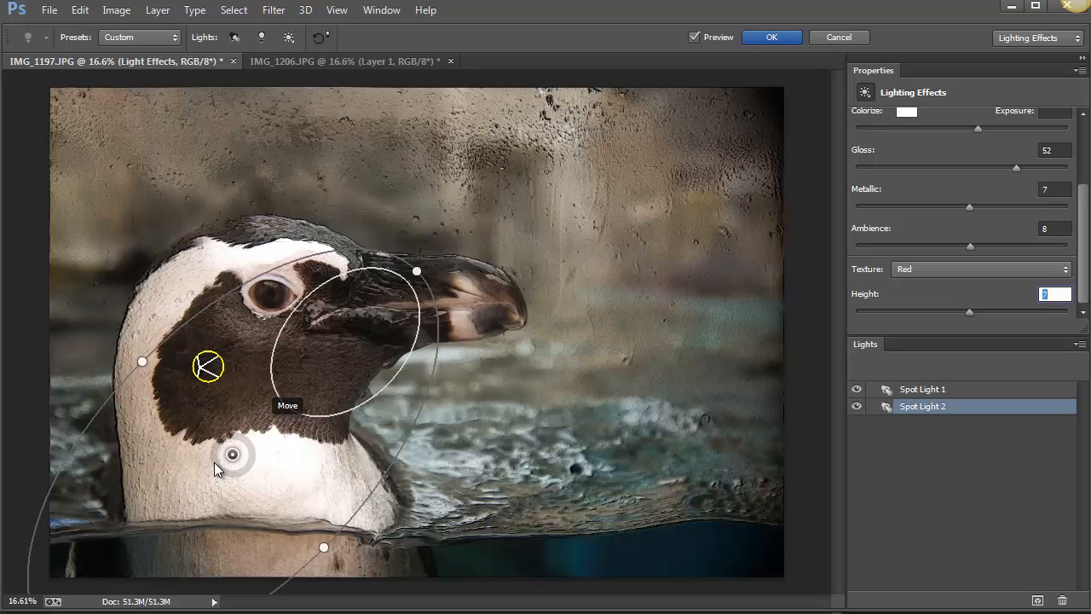
left_click_drag(232, 454, 490, 273)
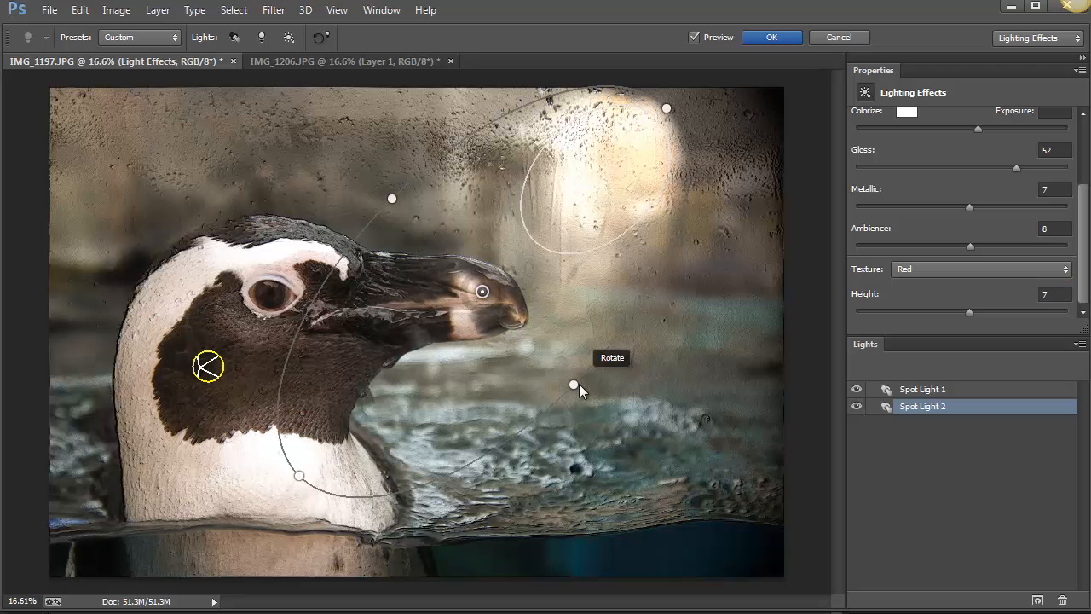
left_click_drag(572, 386, 596, 423)
left_click_drag(620, 237, 679, 213)
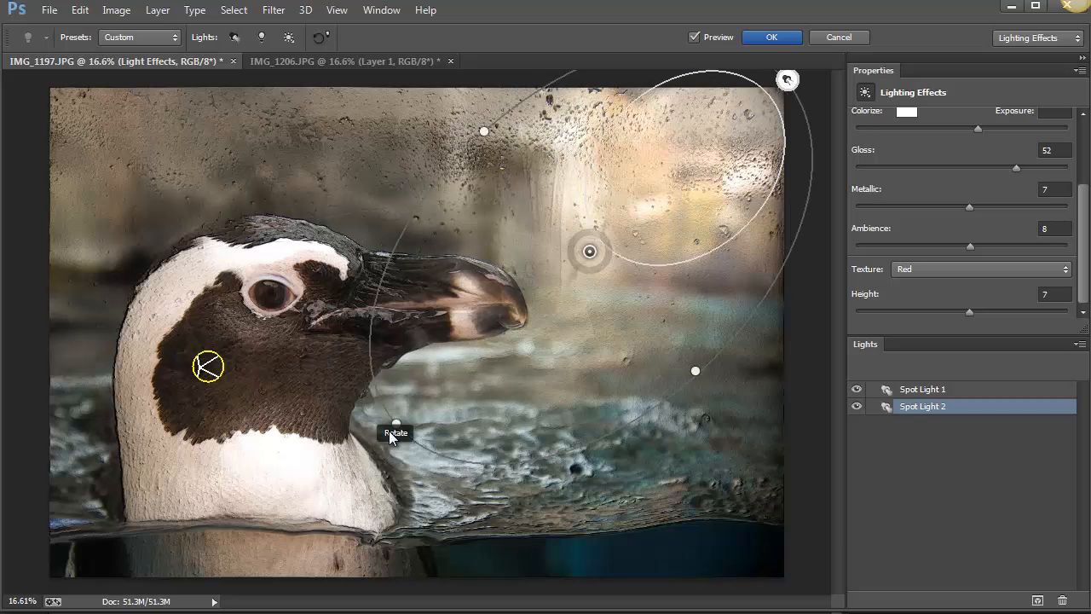
left_click_drag(395, 424, 275, 551)
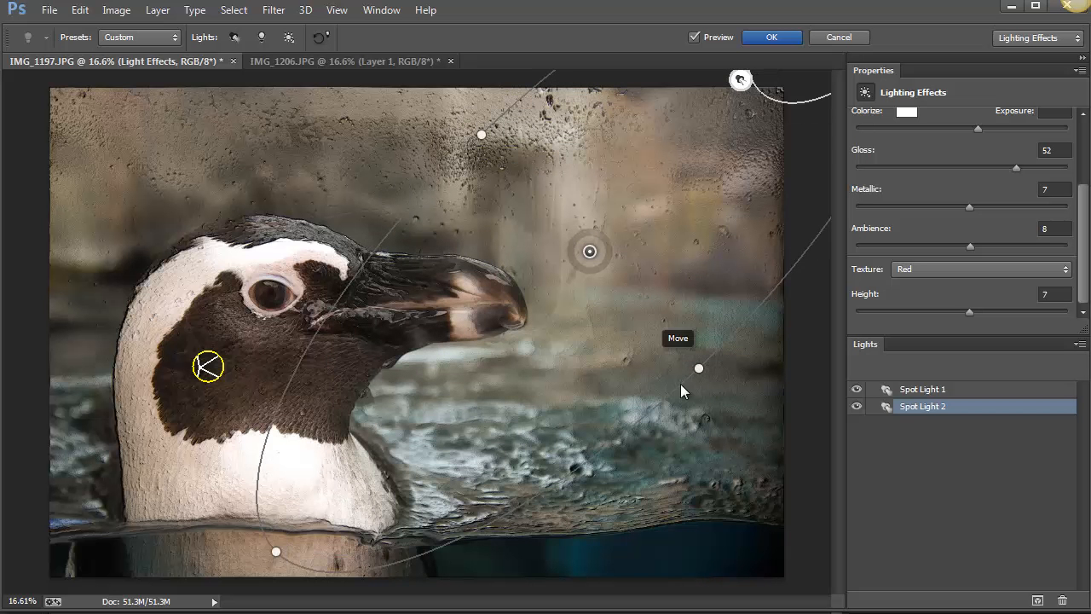
left_click_drag(711, 383, 761, 457)
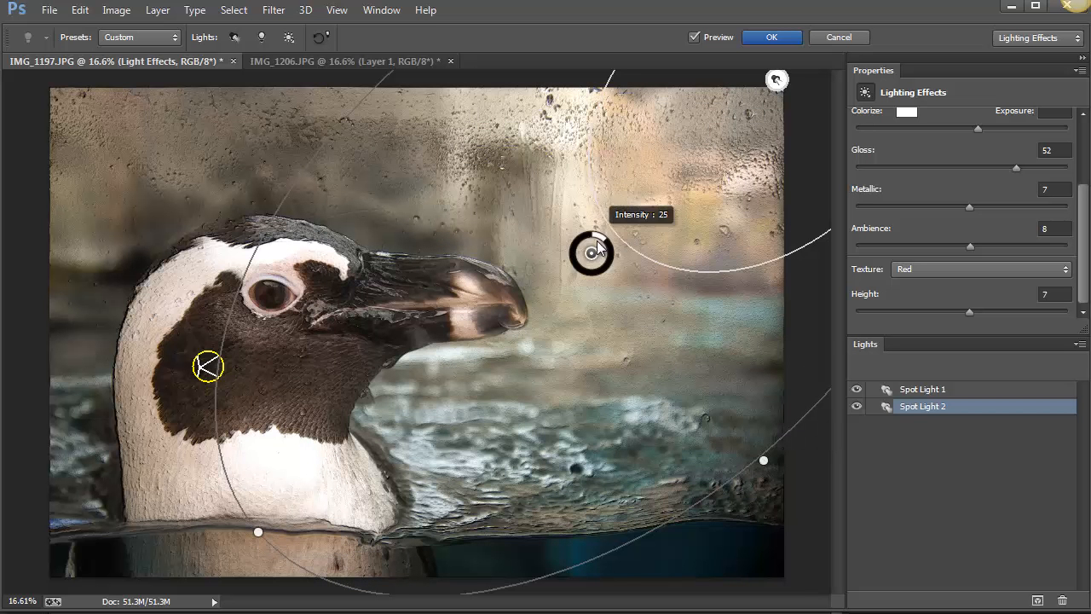
Try an intensity of 59 on the second spot light, and reset that light.
mouse_move(603, 238)
left_click_drag(607, 247, 614, 254)
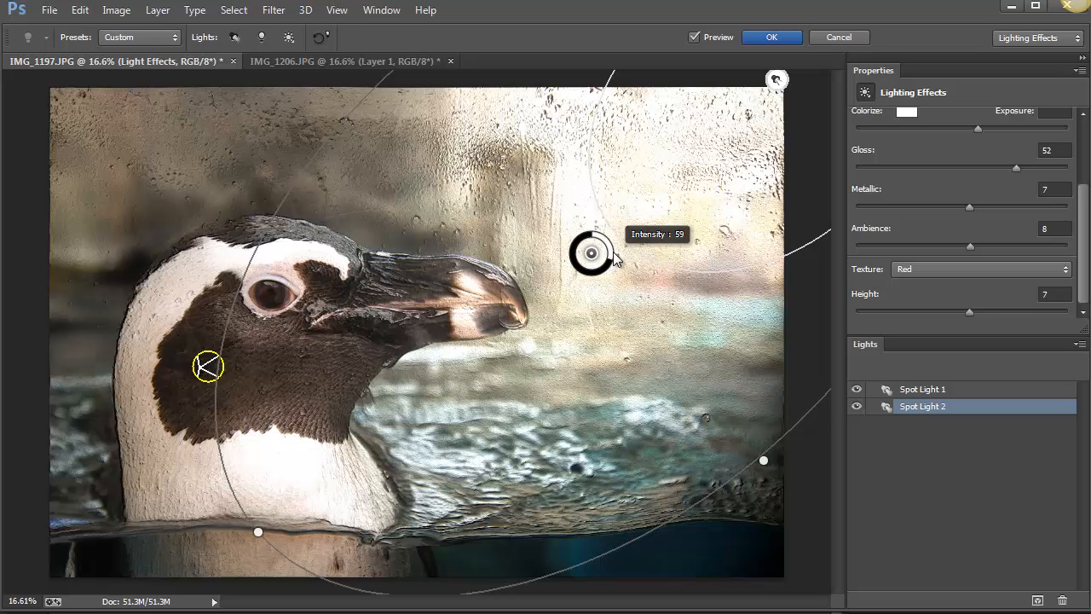
left_click(323, 38)
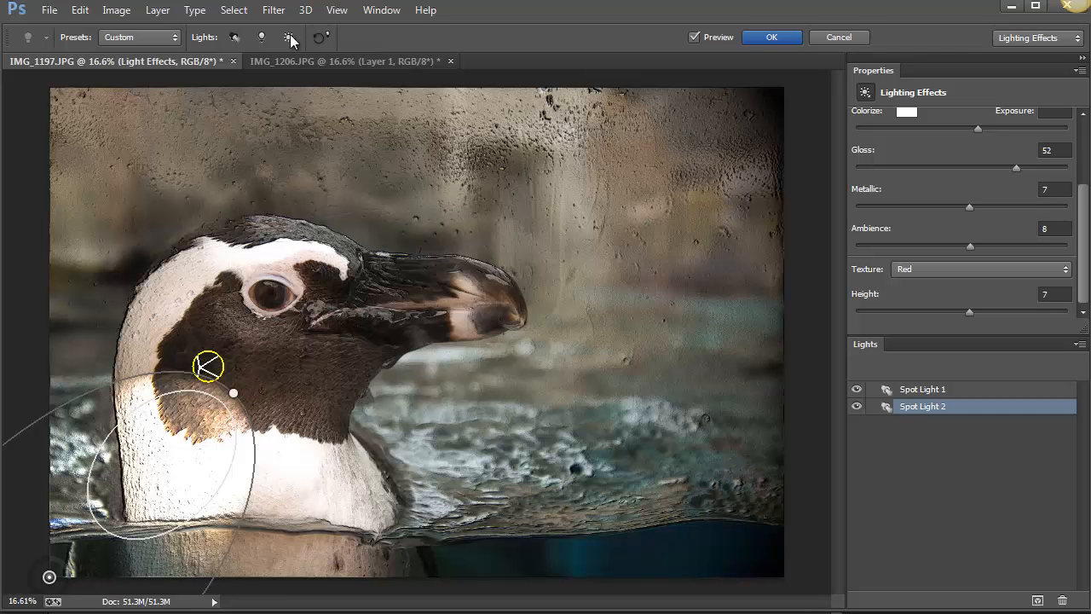
Try adding two infinite lights and a point light to the photo, and cancel the lighting effect.
left_click(290, 38)
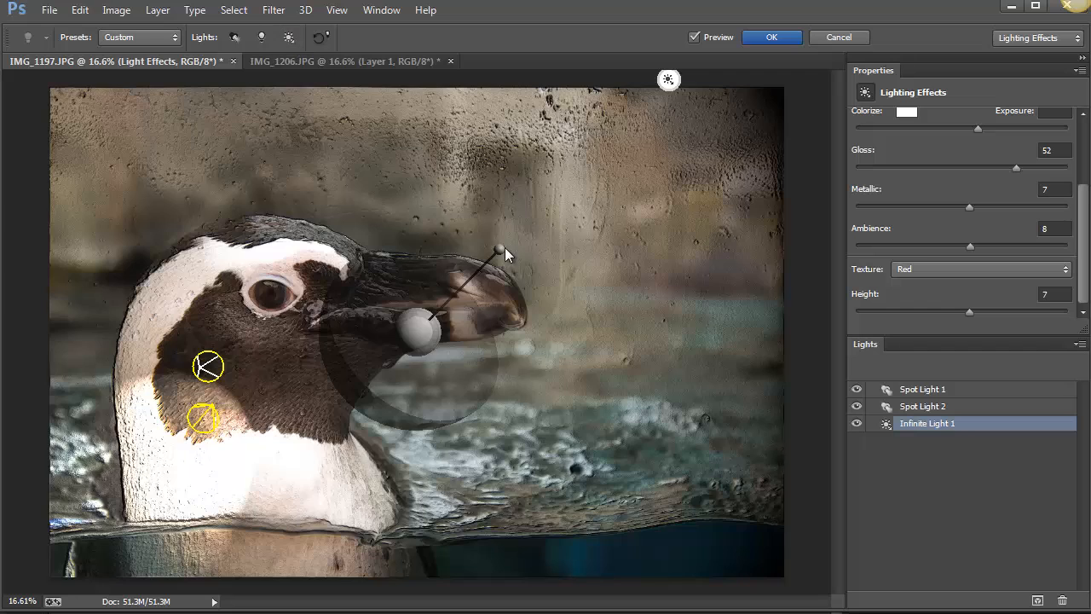
mouse_move(509, 271)
left_mouse_down()
mouse_move(518, 294)
mouse_move(525, 233)
mouse_move(455, 216)
mouse_move(511, 208)
mouse_move(556, 248)
mouse_move(518, 262)
mouse_move(522, 252)
mouse_move(527, 268)
left_mouse_up()
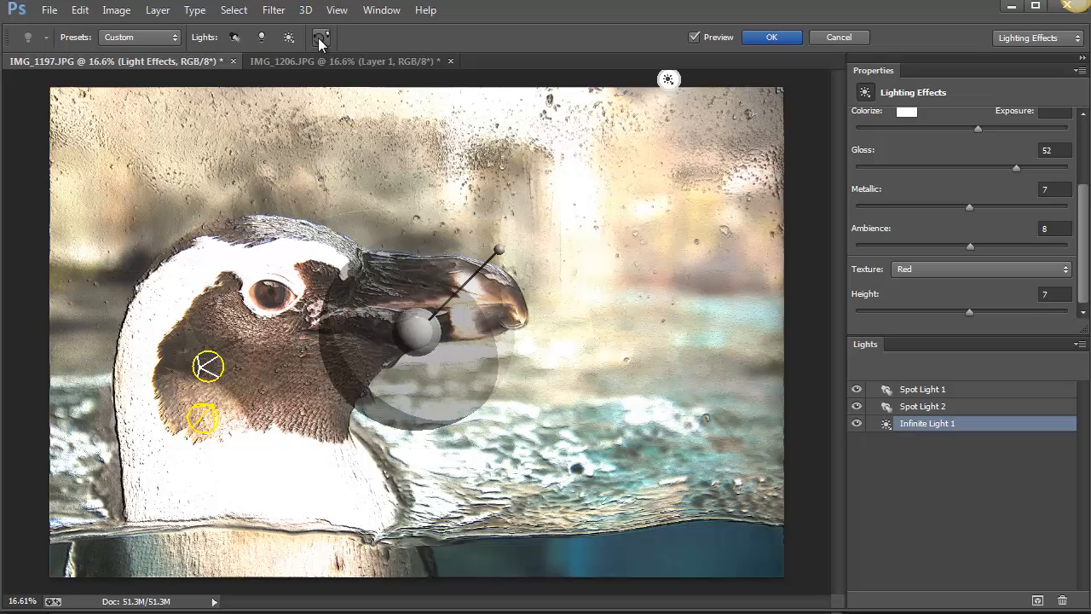
left_click(289, 38)
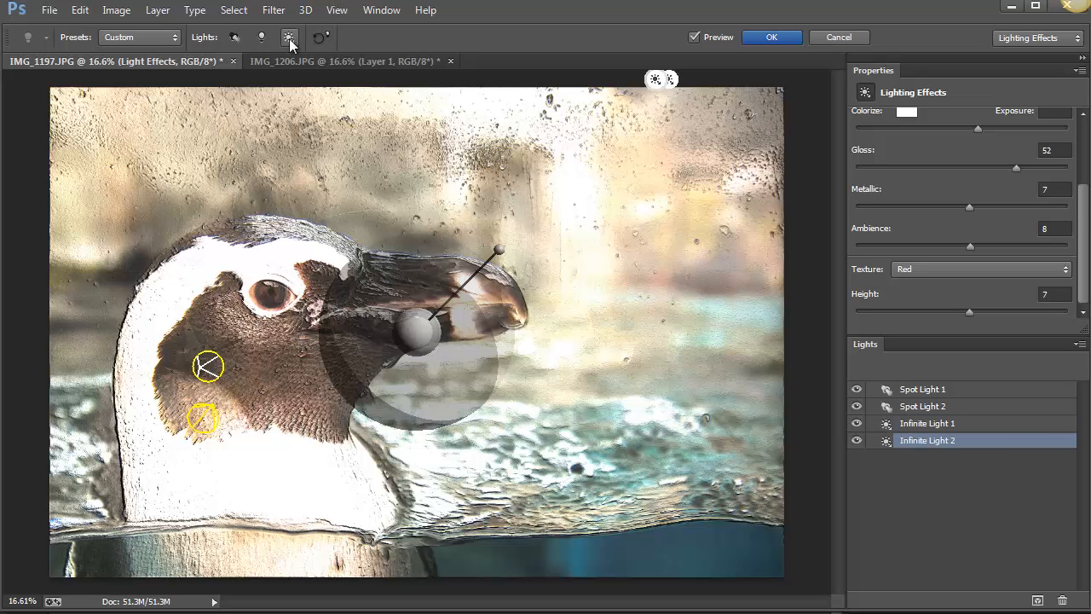
left_click(270, 36)
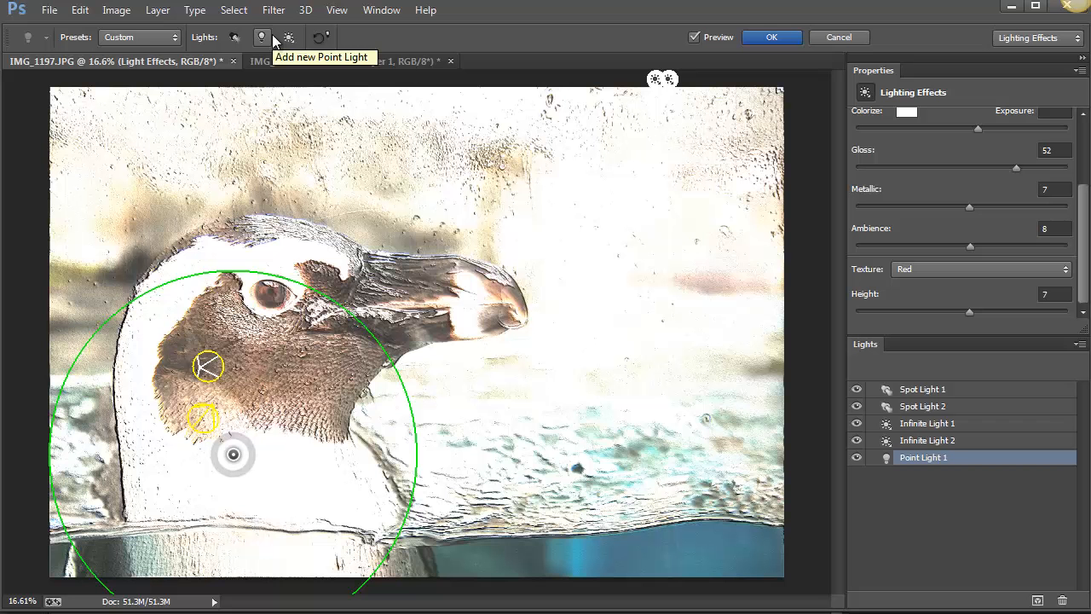
left_click(838, 37)
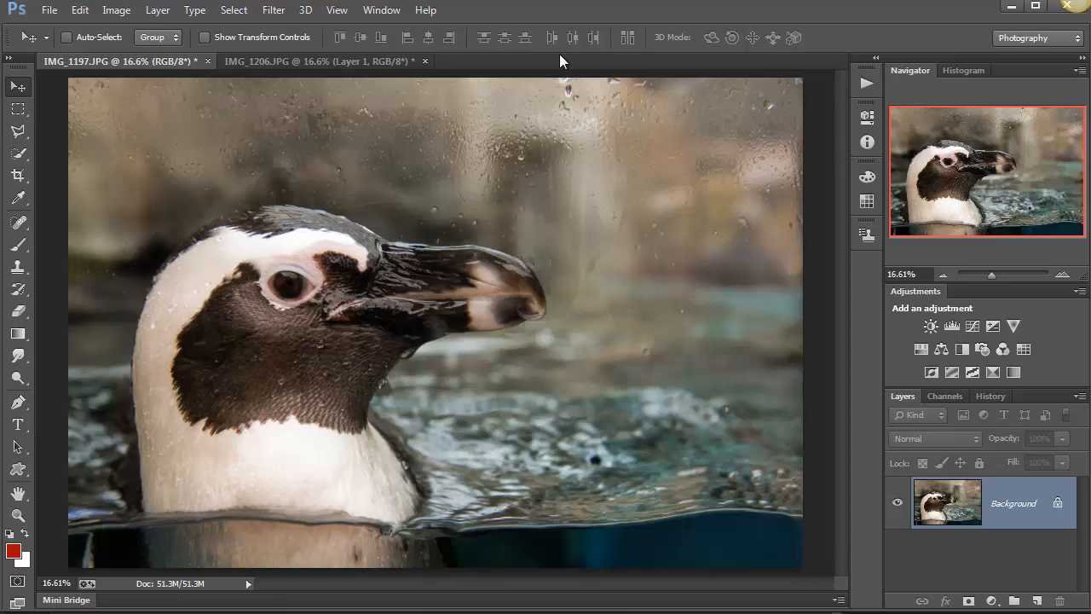
Open the Render filters for the penguin close-up.
left_click(284, 10)
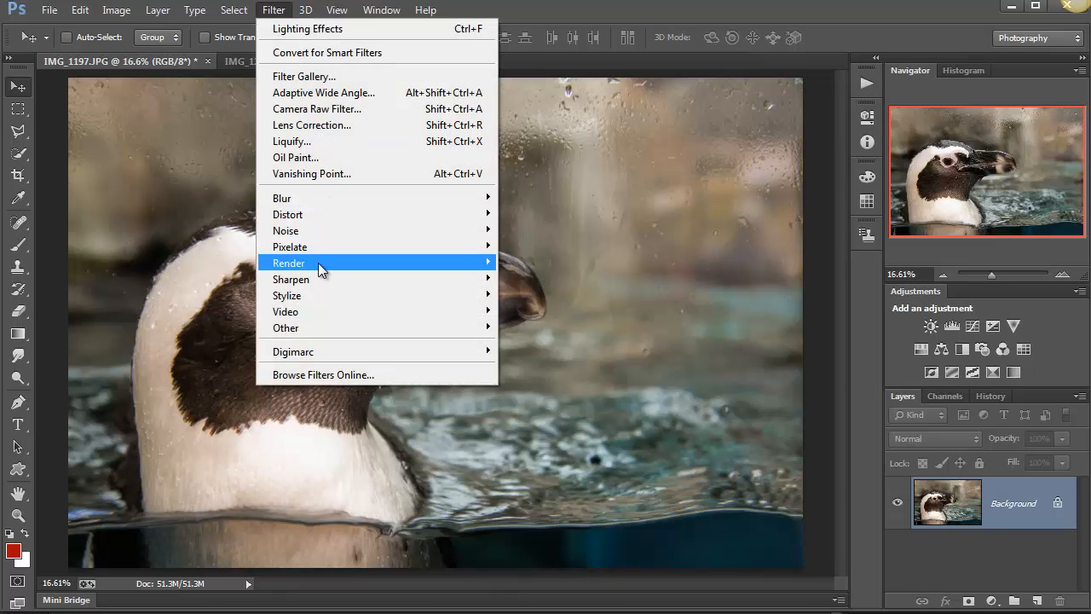
mouse_move(318, 264)
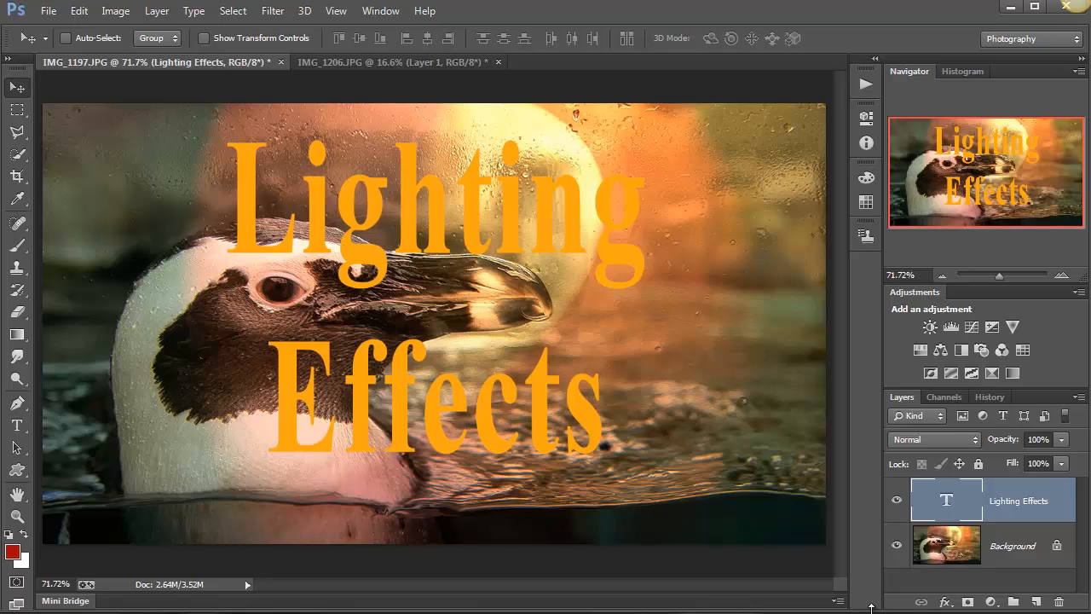
Add a Bevel & Emboss style to the Lighting Effects text layer, keeping the title and style settings in view.
left_click_drag(871, 607, 915, 480)
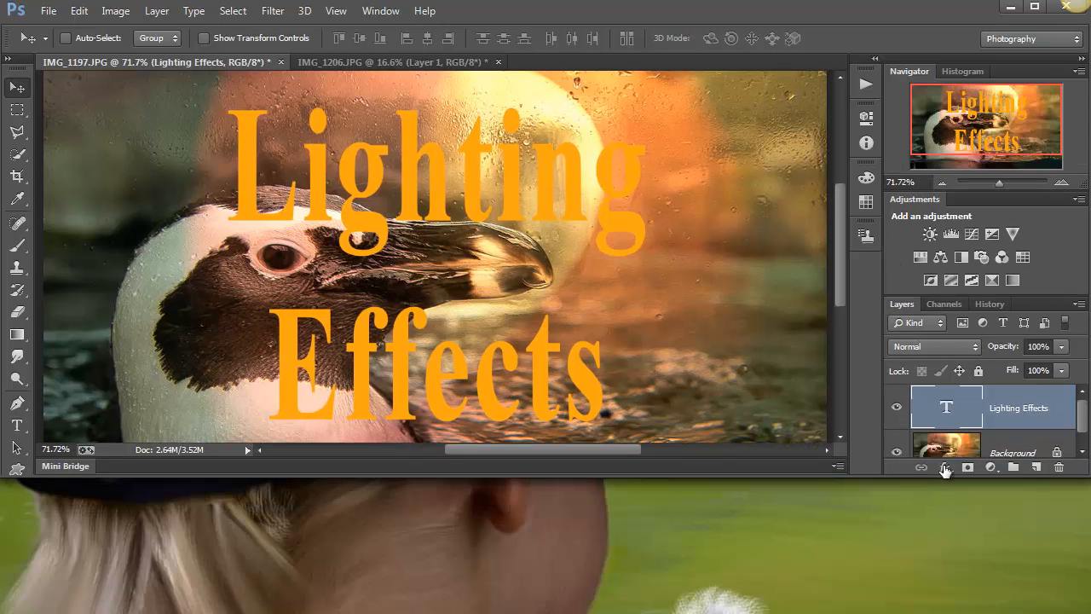
left_click(944, 467)
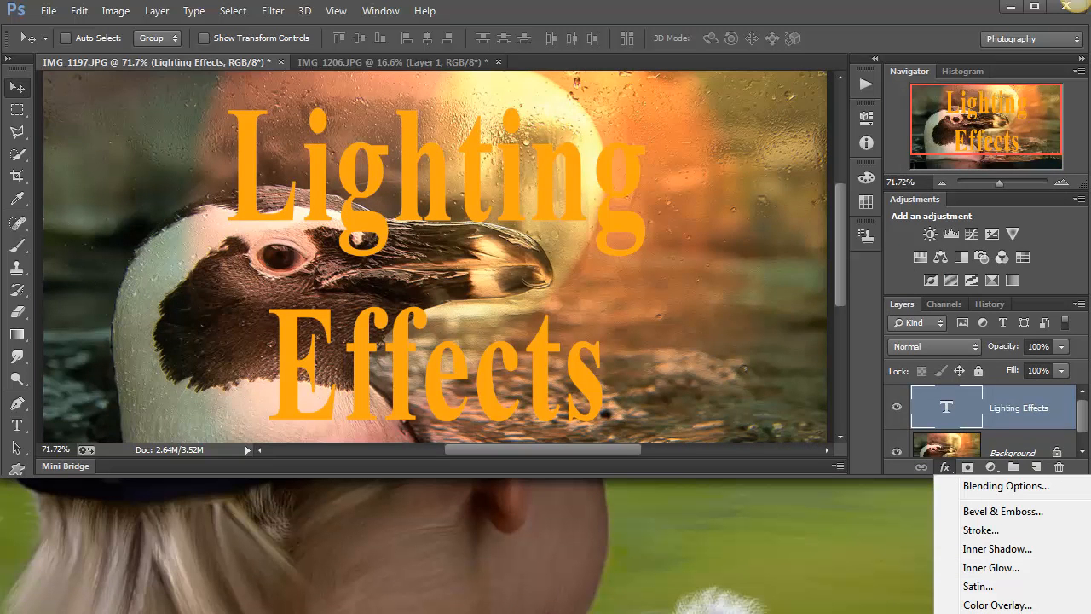
left_click(1006, 511)
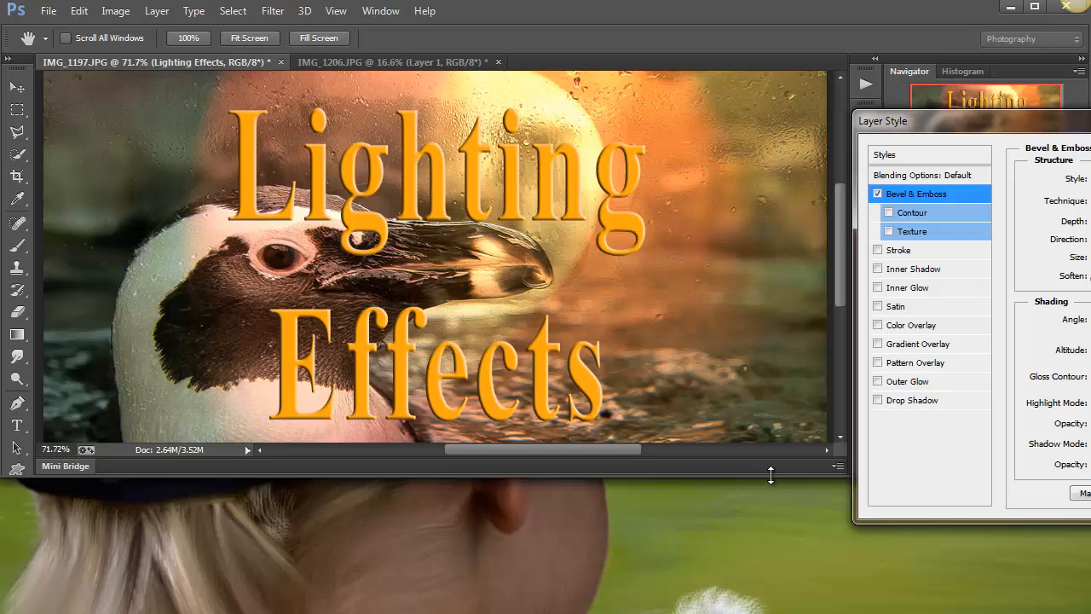
left_click_drag(770, 478, 791, 605)
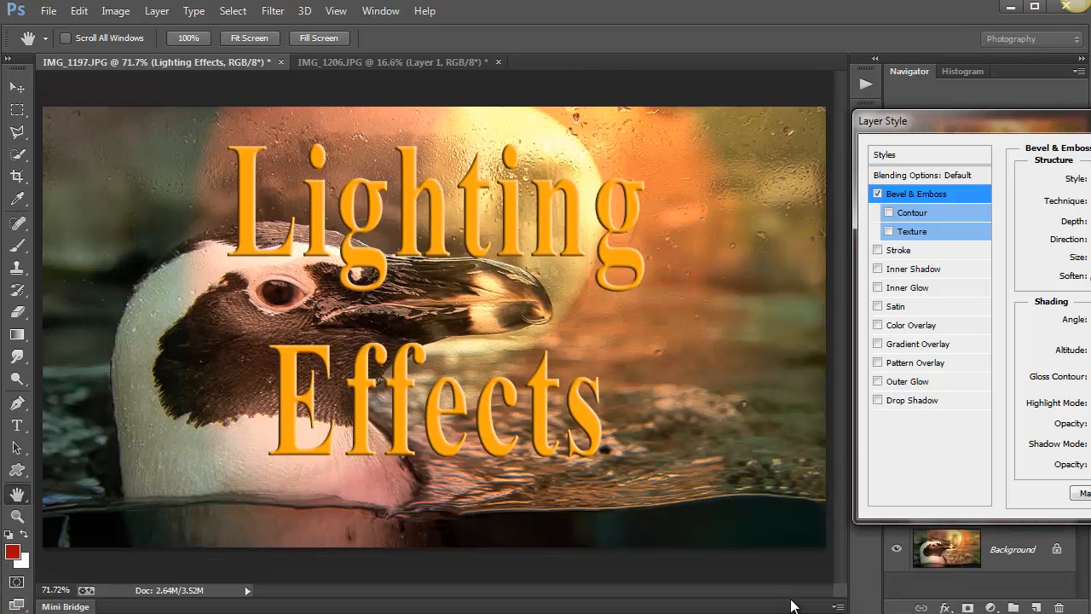
left_click_drag(1056, 119, 805, 126)
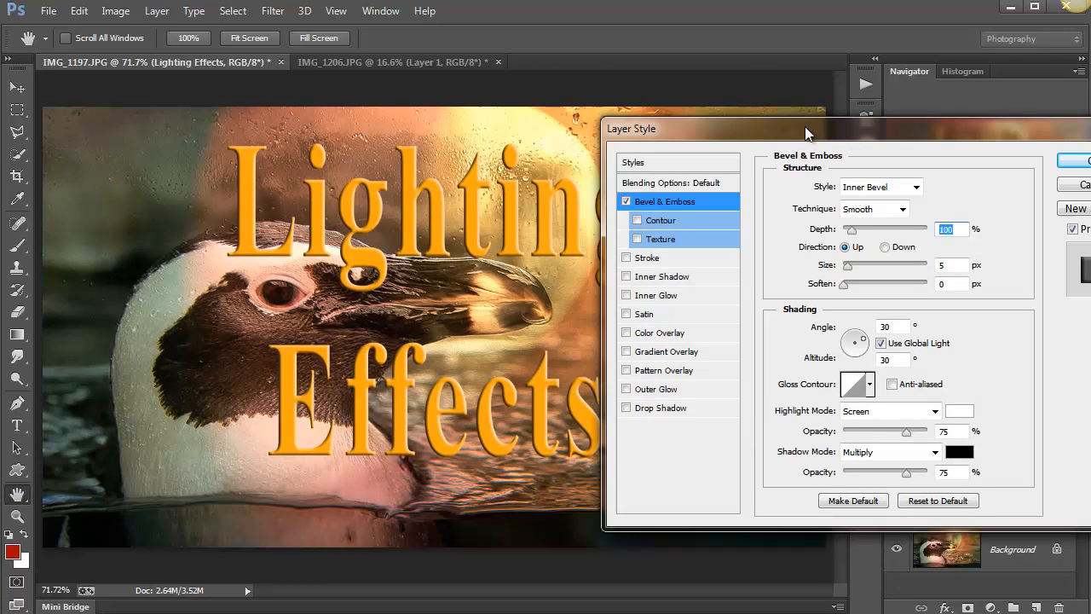
Set the bevel technique to Chisel Hard and its size to 54 px.
left_click(878, 209)
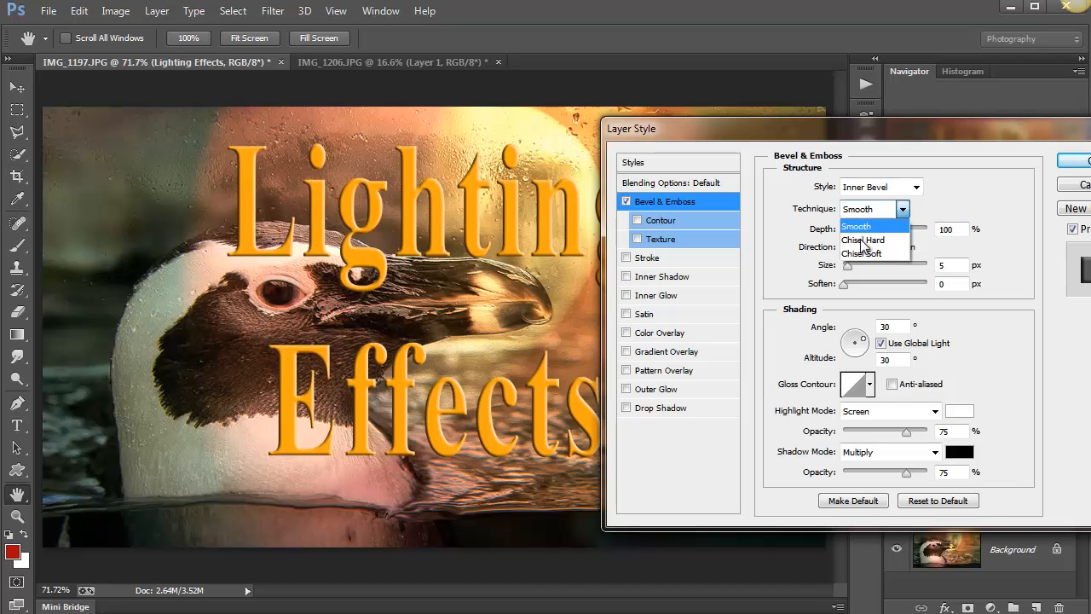
left_click(863, 241)
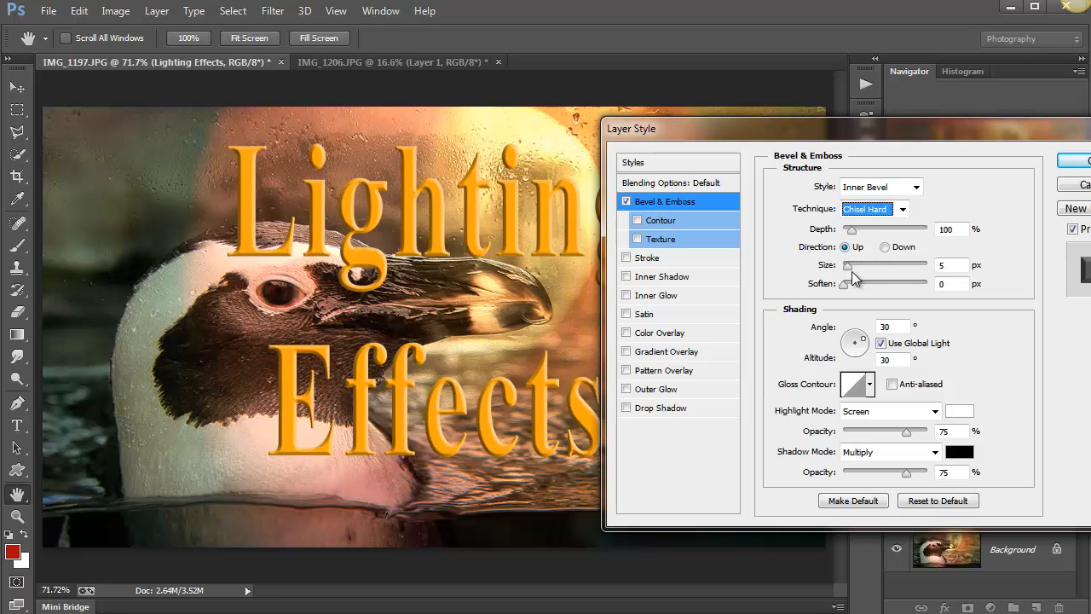
left_click_drag(850, 268, 867, 271)
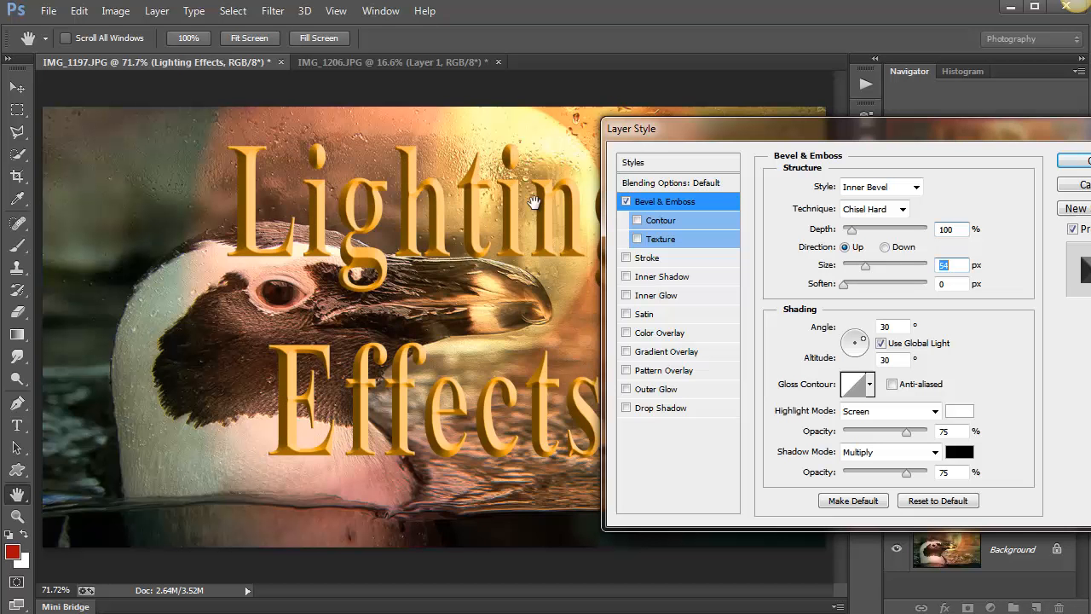
Try two curved gloss contours on the bevel, restore the linear contour, and apply the layer style.
left_click_drag(679, 126, 620, 126)
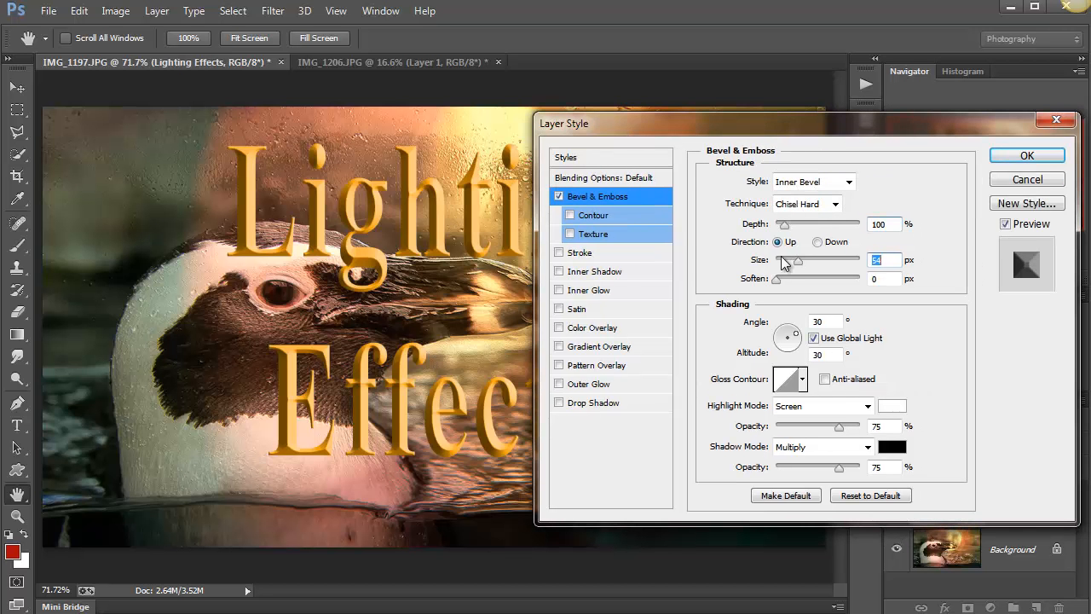
left_click(802, 379)
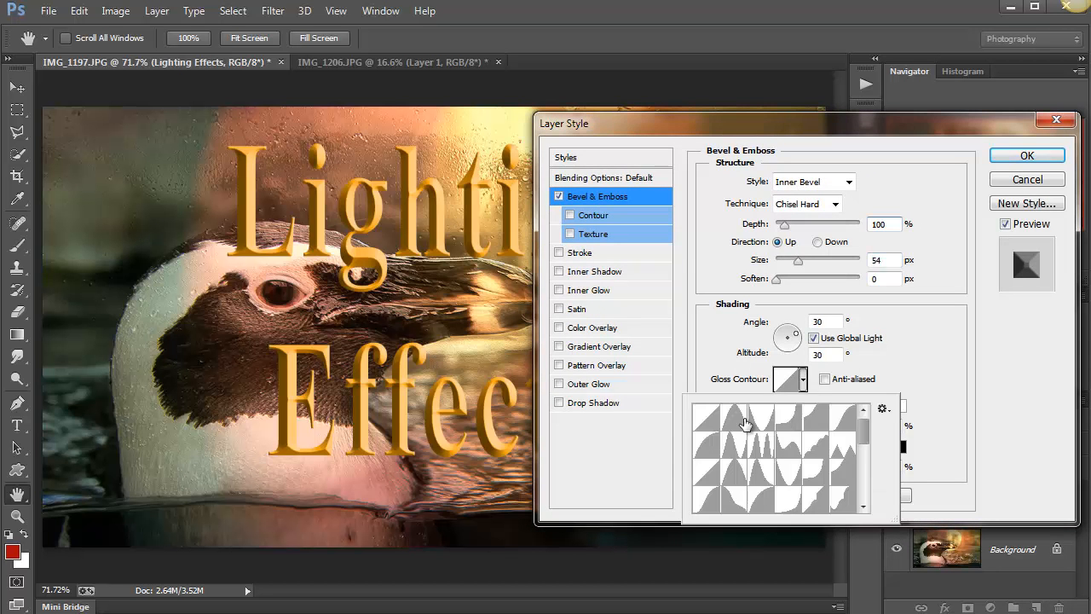
left_click(738, 419)
left_click(765, 423)
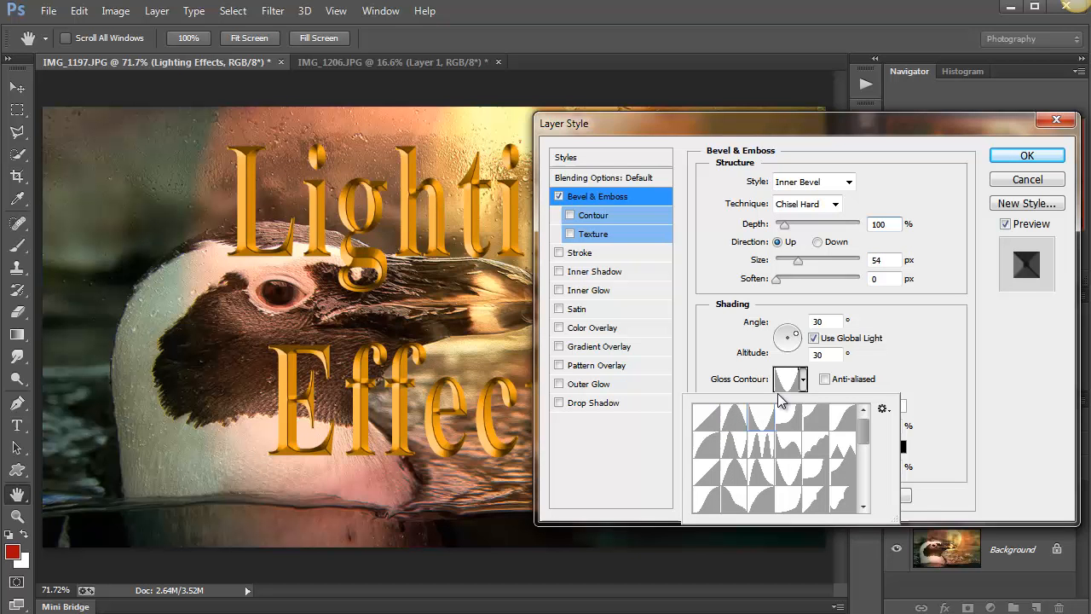
left_click(707, 421)
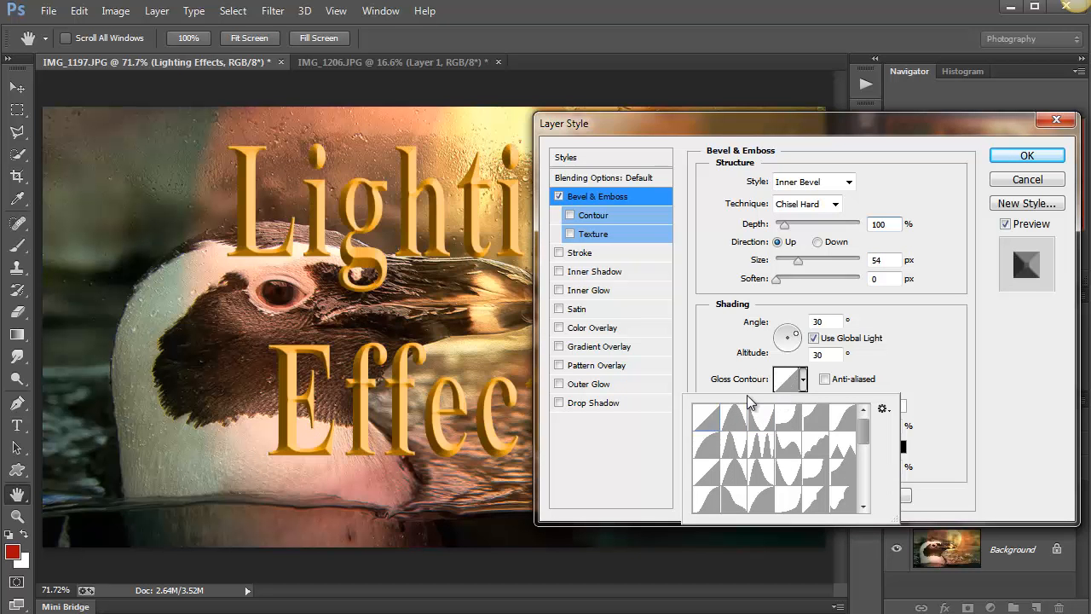
left_click(1027, 158)
left_click(1026, 157)
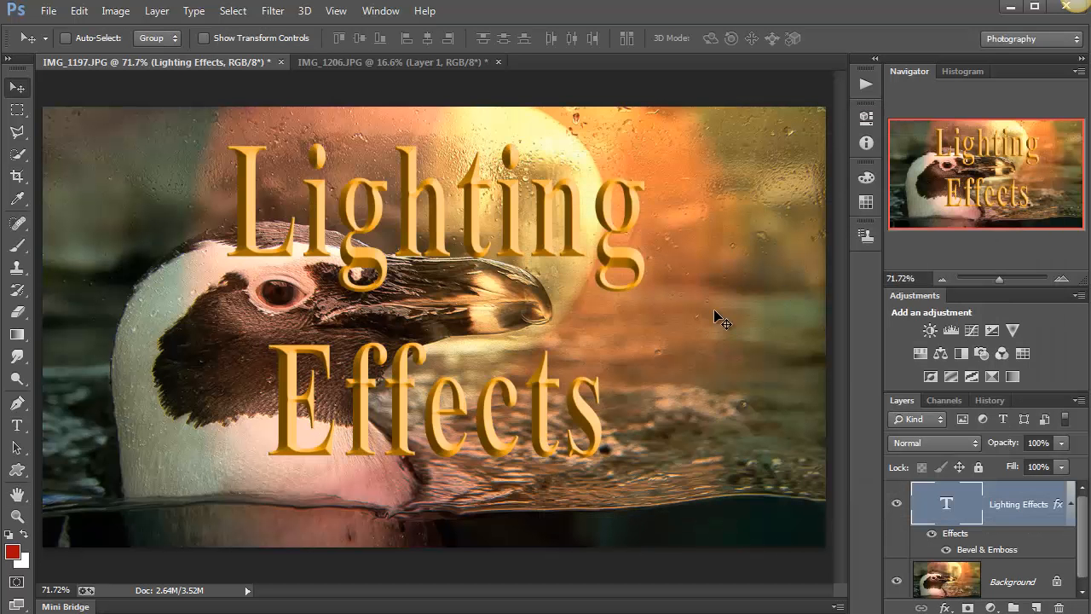
Start the Lighting Effects render filter on the title text layer, rasterizing the type.
left_click(271, 11)
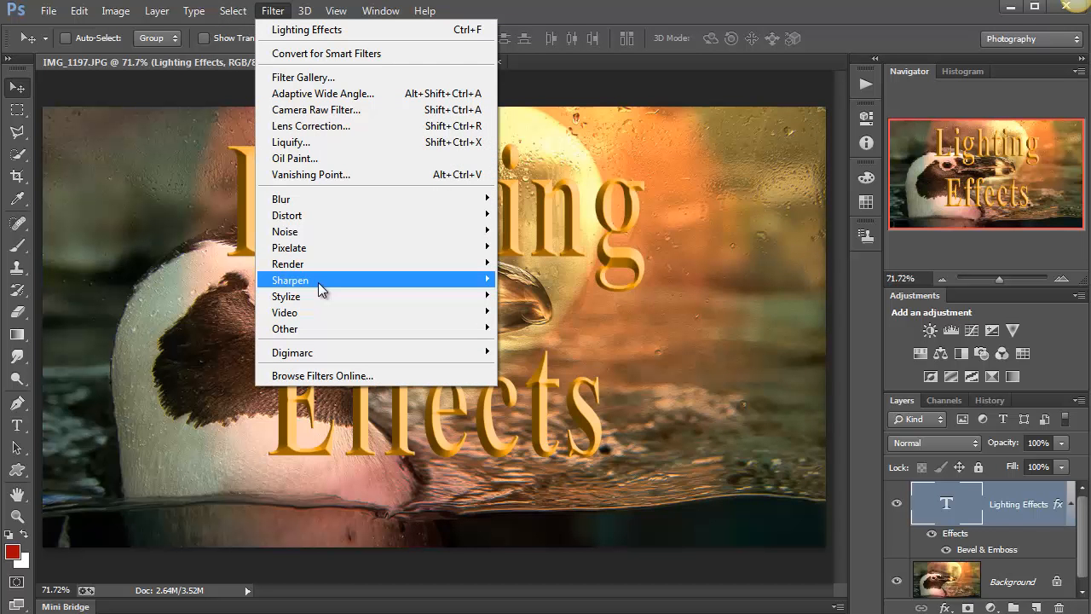
mouse_move(307, 264)
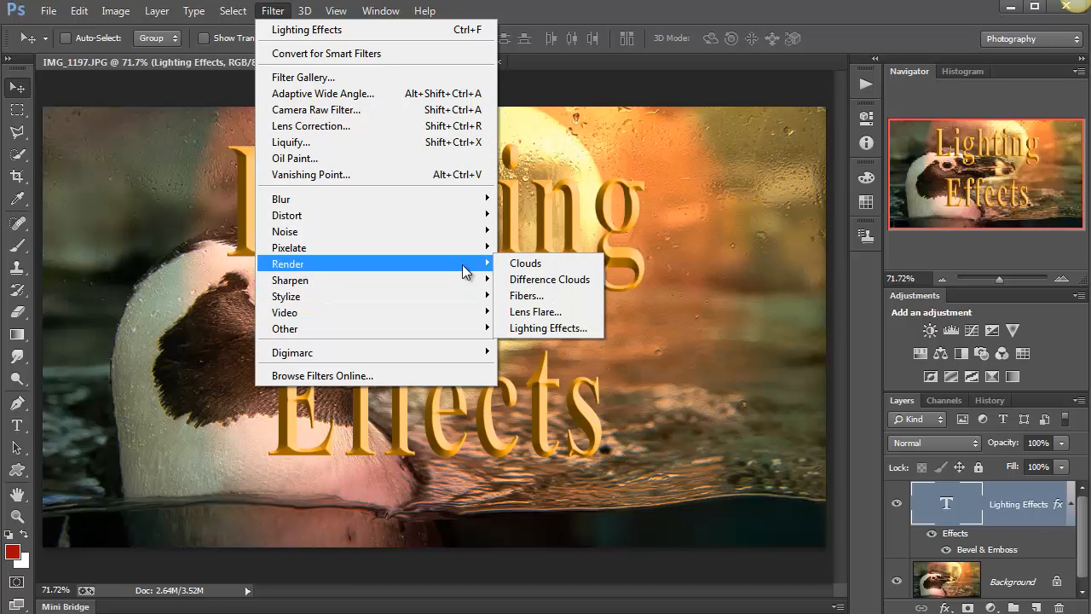
left_click(549, 329)
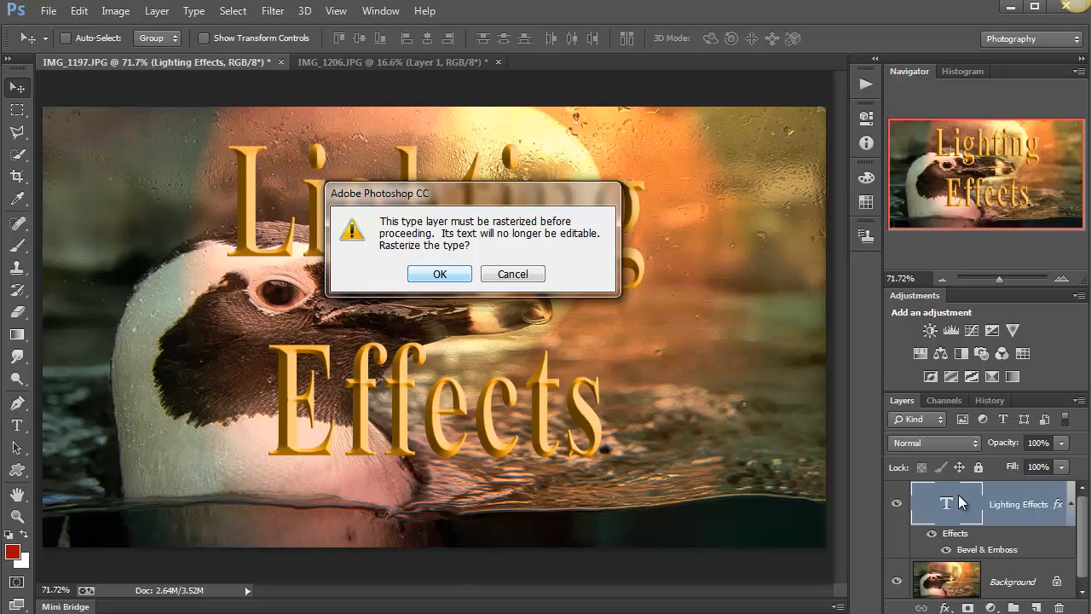
left_click(437, 274)
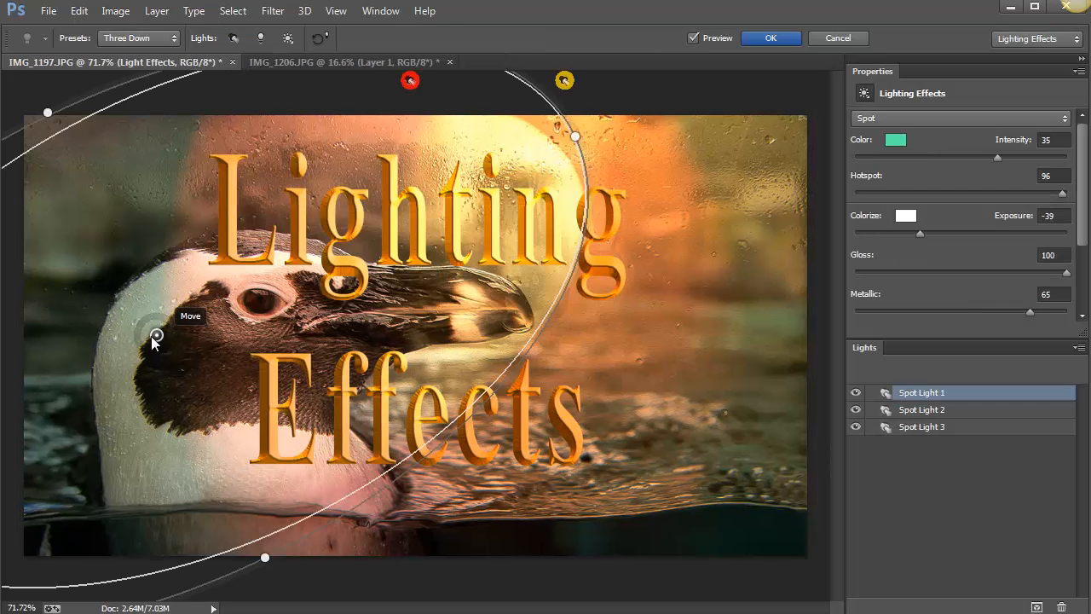
Move the green spot light to just below the beak's base, set its intensity to 45, and apply the lighting.
left_click_drag(227, 339, 312, 343)
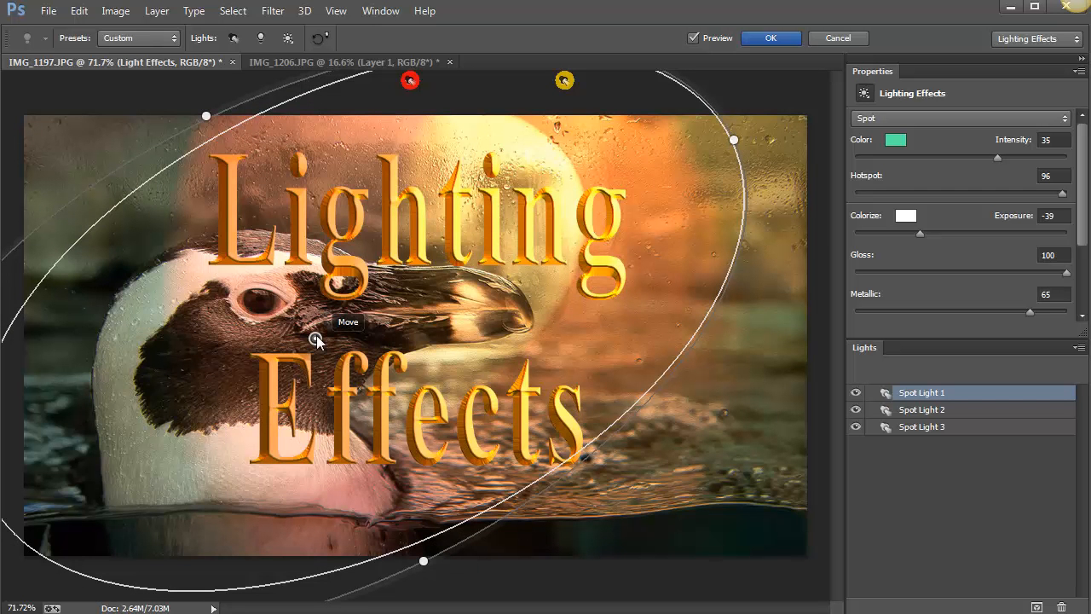
left_click_drag(333, 332, 331, 339)
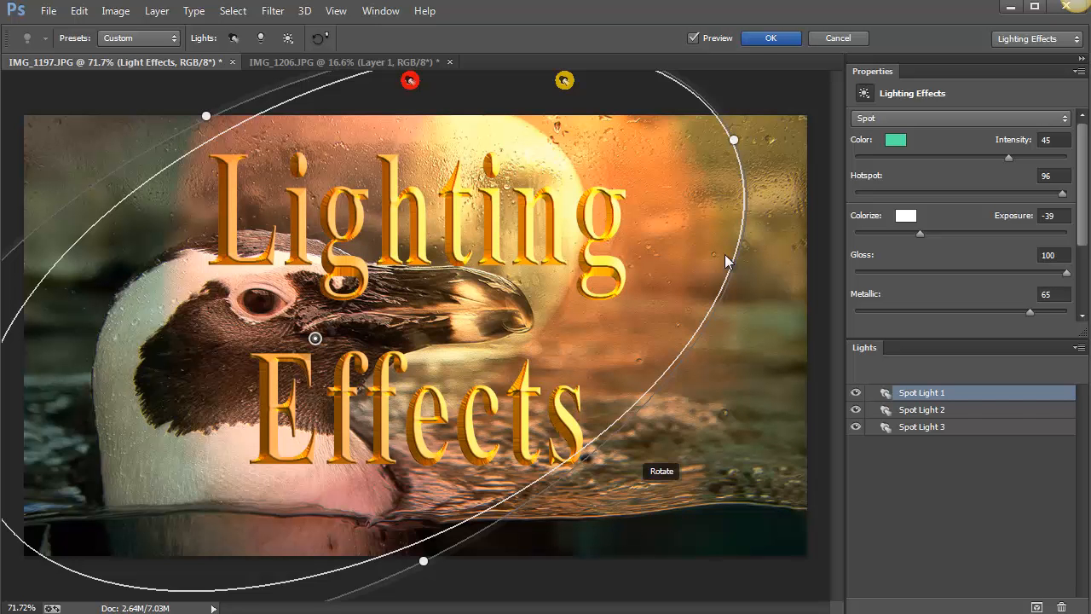
left_click(761, 43)
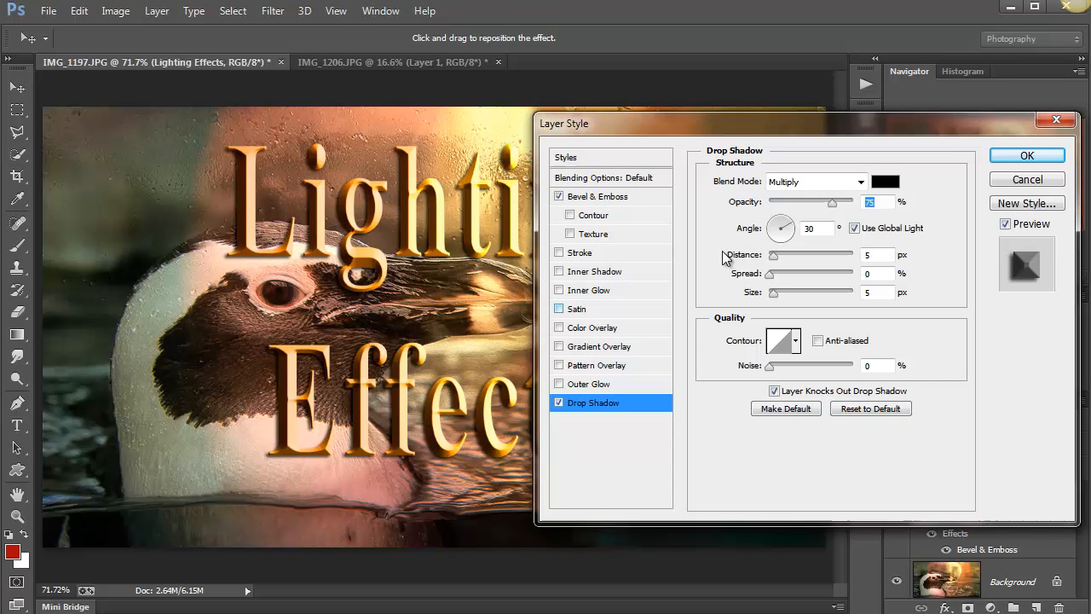
Apply a drop shadow to the title with a 135° angle, 14 px distance, and 24 px size.
left_click_drag(688, 121, 767, 112)
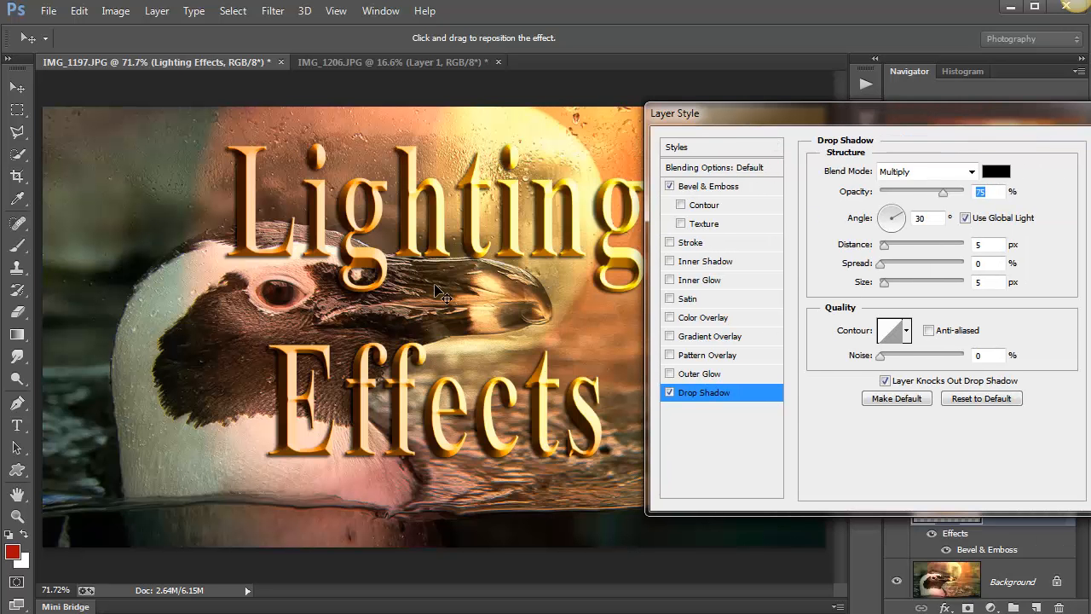
left_click_drag(435, 287, 443, 292)
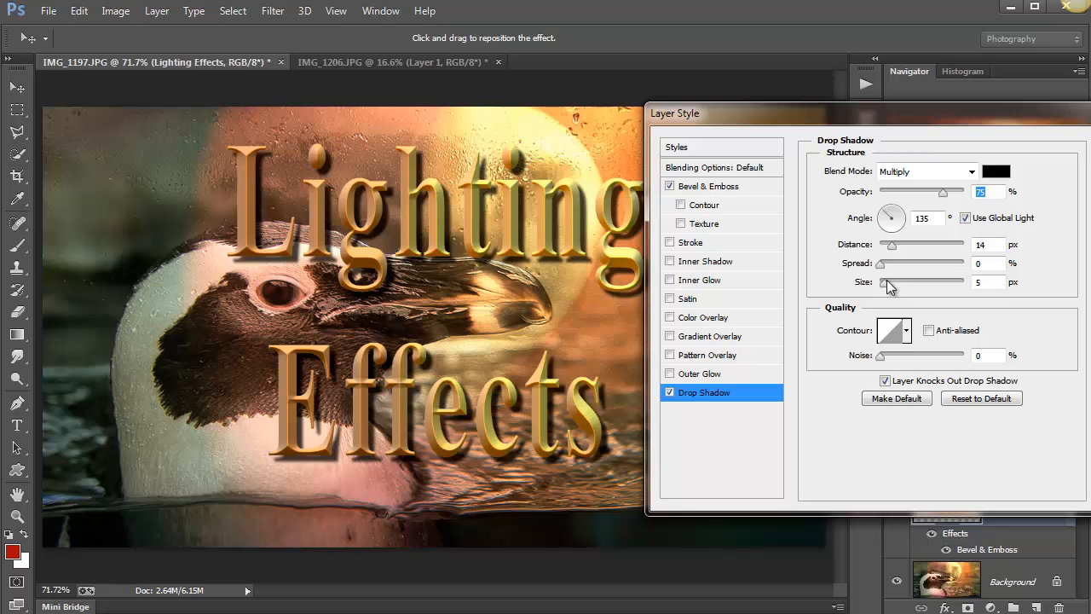
left_click_drag(888, 282, 898, 288)
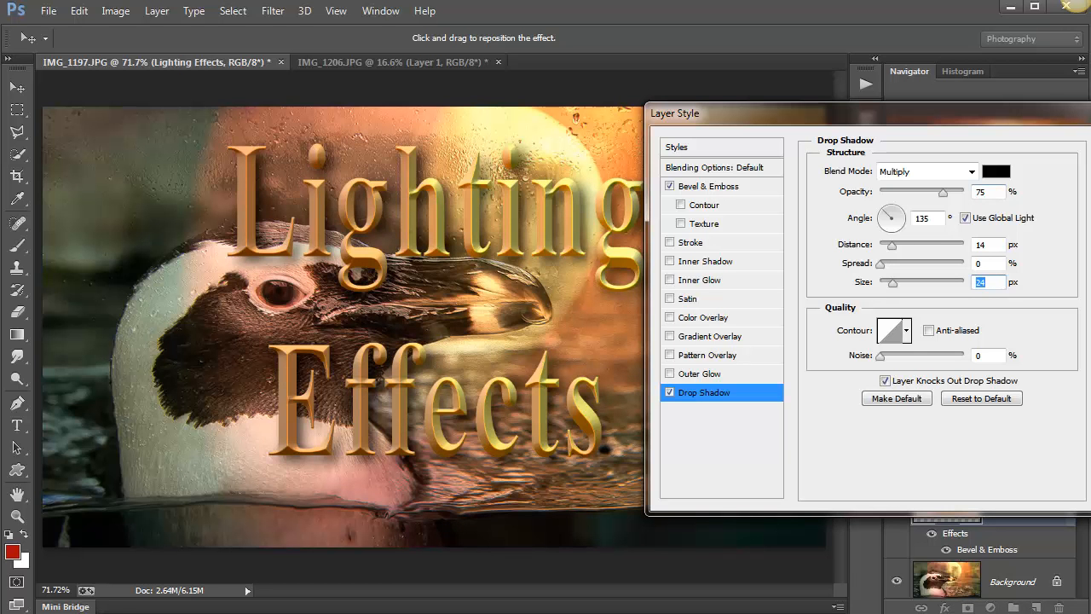
left_click_drag(863, 125, 706, 125)
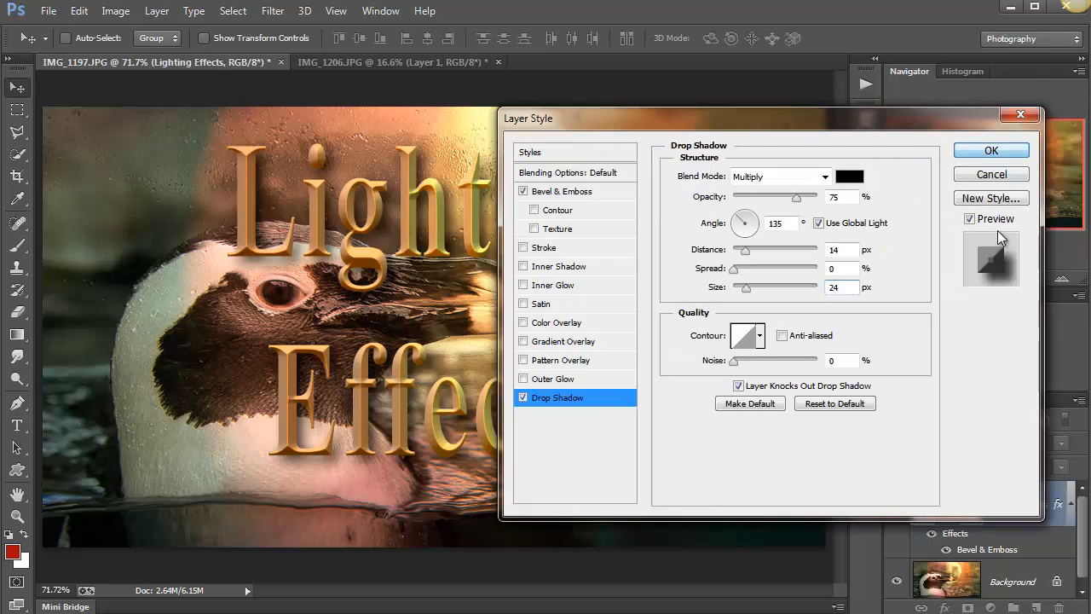
left_click(1006, 152)
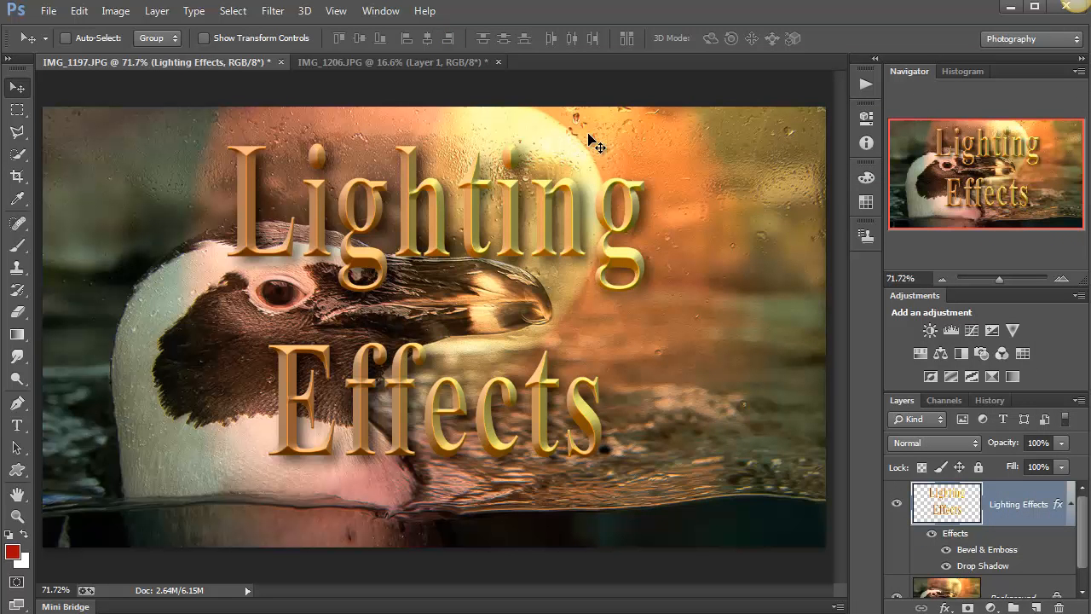